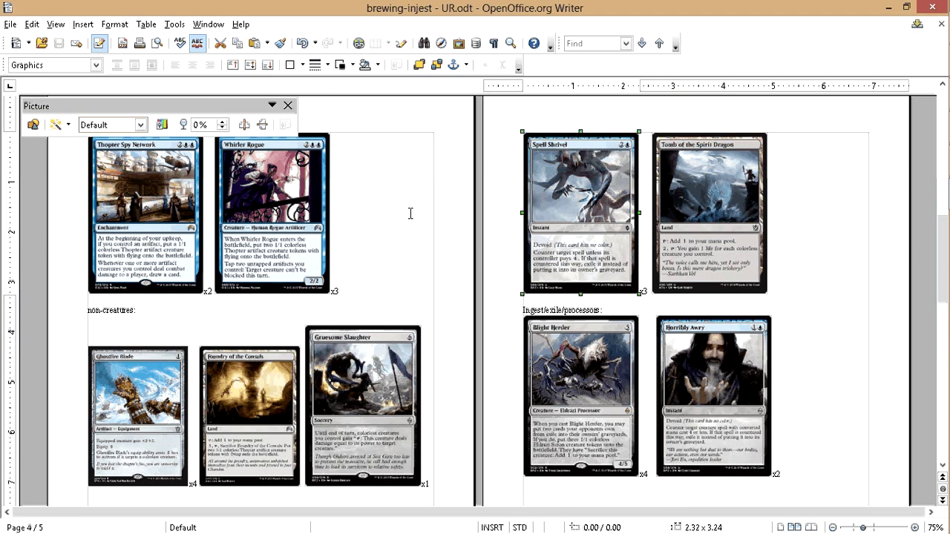
- Examine the card counts by mana cost and the card images on the opening pages
scroll(432, 284, "up", 4)
scroll(432, 285, "down", 3)
left_click(781, 225)
left_click_drag(944, 238, 936, 130)
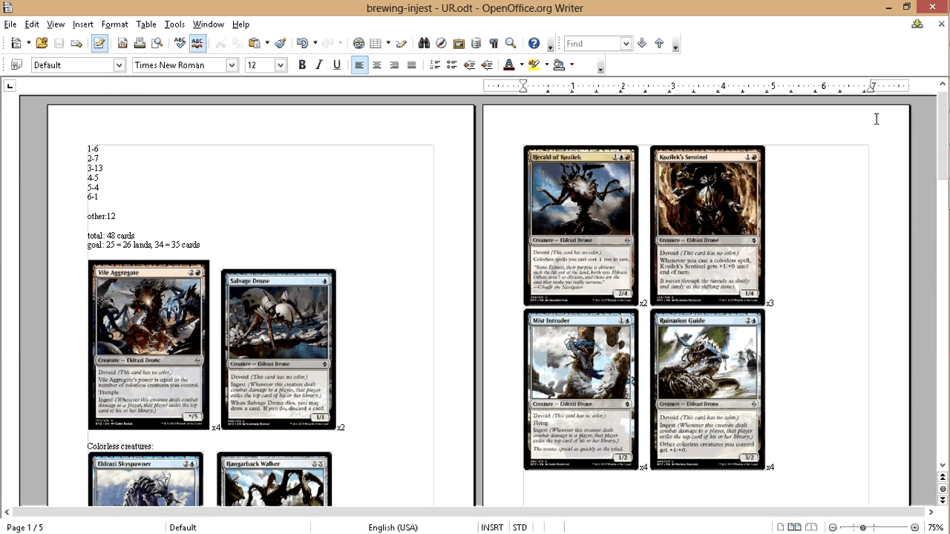
mouse_move(945, 119)
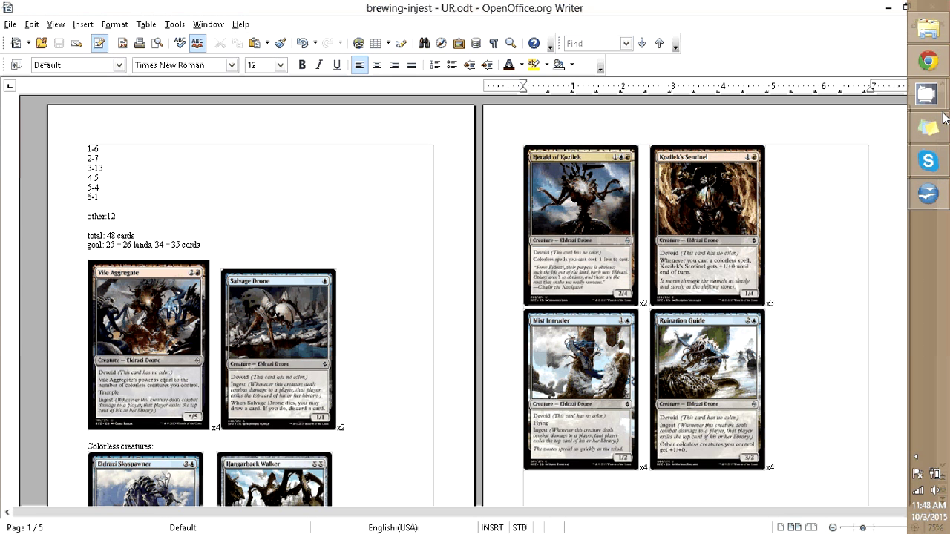
left_click(853, 35)
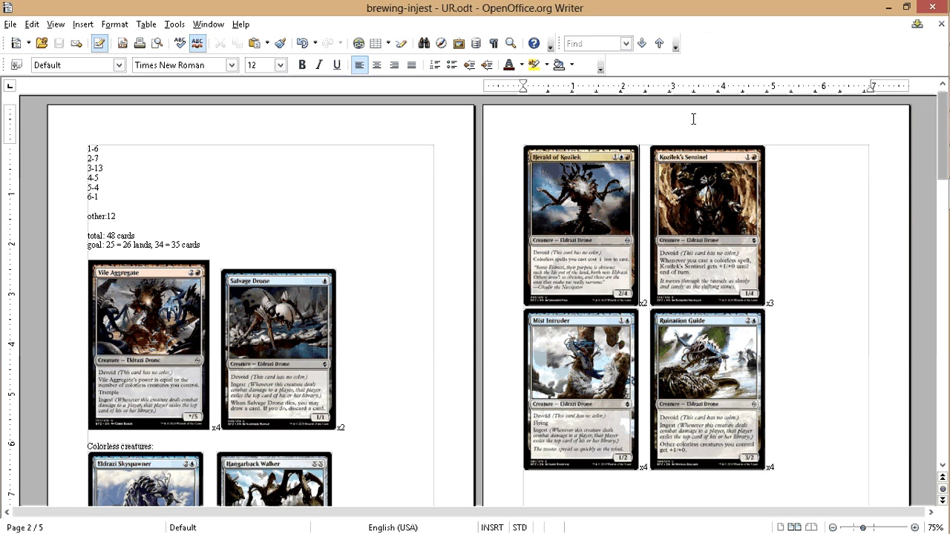
mouse_move(943, 106)
left_mouse_down()
mouse_move(932, 91)
mouse_move(935, 242)
mouse_move(937, 94)
left_mouse_up()
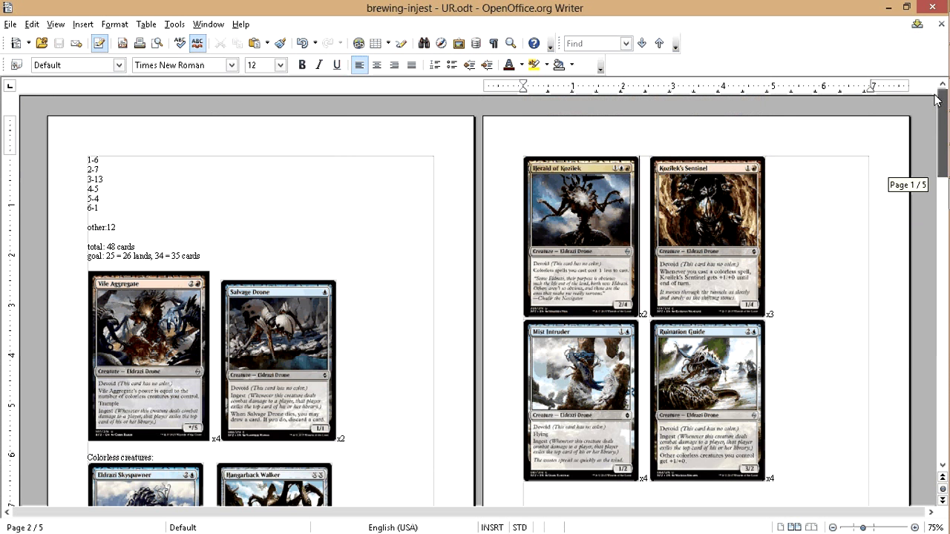
- Delete the Spell Shrivel card image and its x3 label beside Tomb of the Spirit Dragon
left_click_drag(937, 101, 811, 357)
left_click_drag(943, 245, 848, 333)
scroll(811, 308, "down", 2)
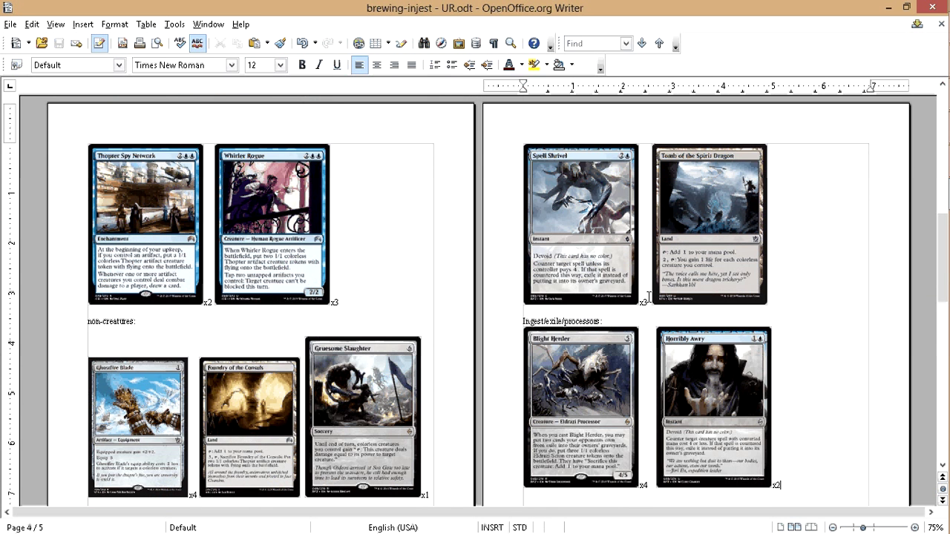
scroll(648, 297, "up", 3)
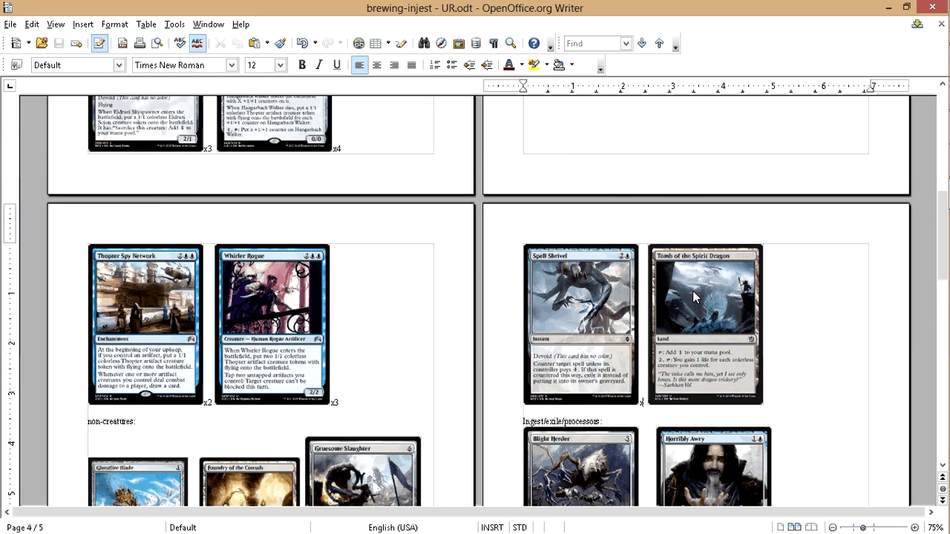
key("BackSpace")
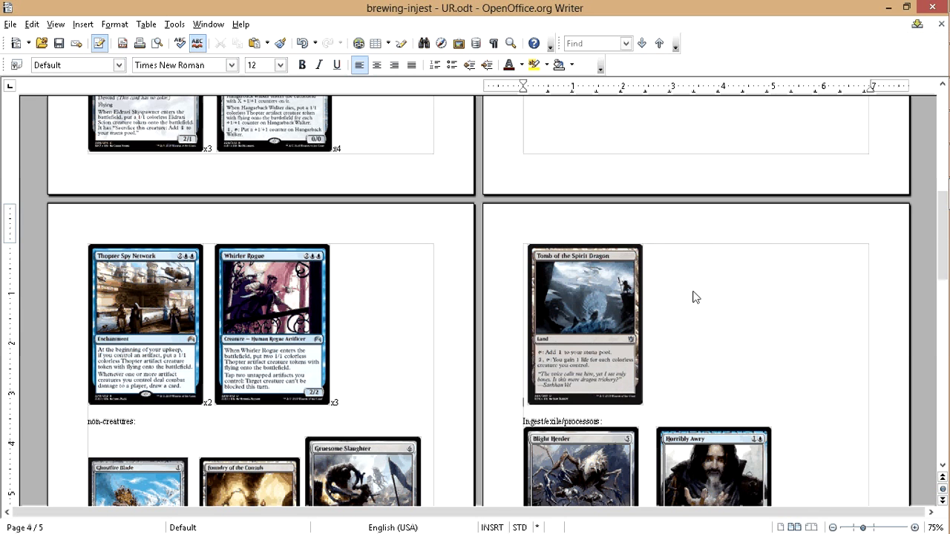
- Set the "other" count in the tally on the first page to 9
scroll(695, 297, "down", 6)
scroll(802, 349, "up", 3)
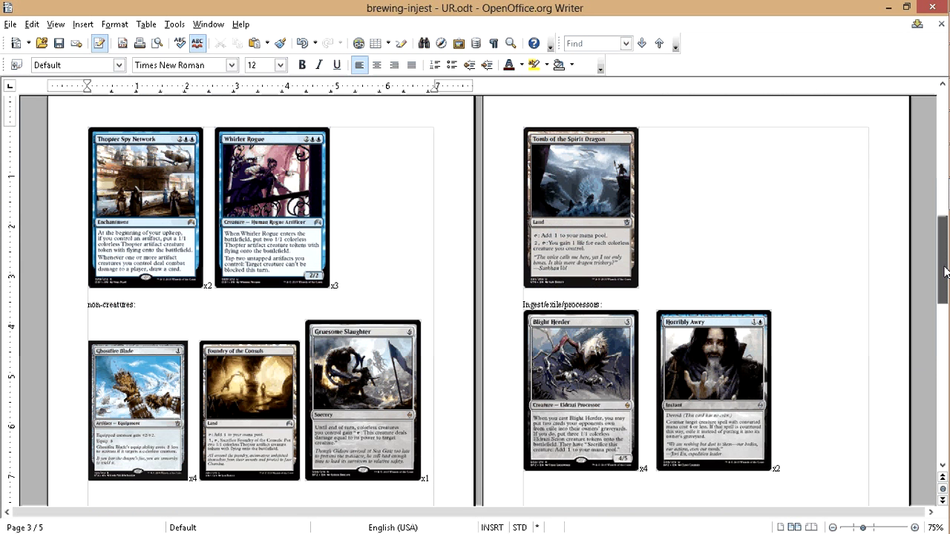
left_click_drag(944, 272, 942, 149)
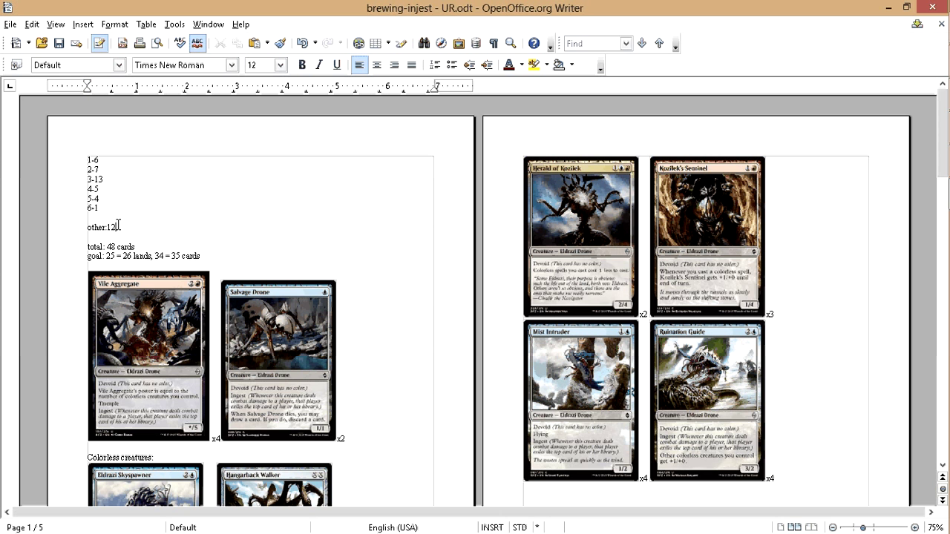
key("BackSpace")
key("BackSpace")
type("9")
- Set the total in the tally to 45 cards and save the document
left_click(117, 246)
key("BackSpace")
type("56")
key("BackSpace")
left_click(63, 46)
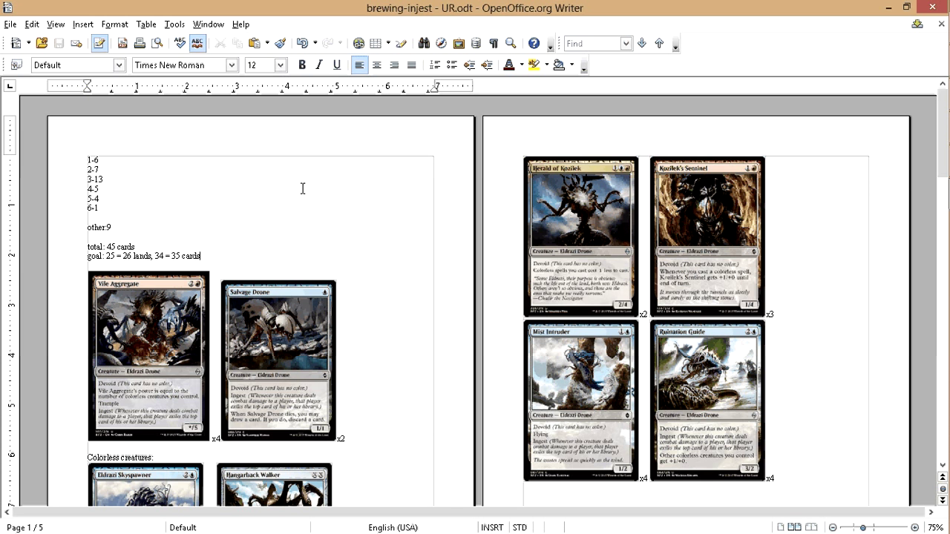
double_click(112, 179)
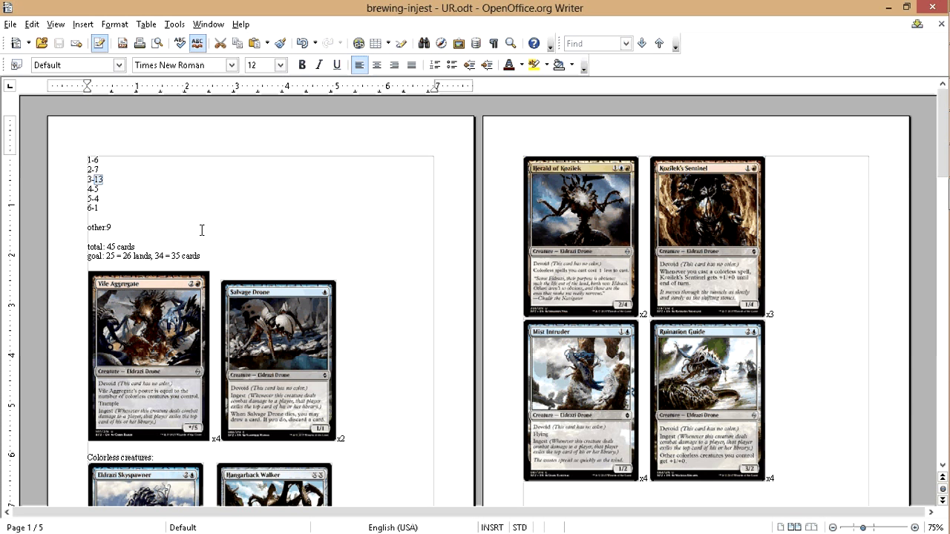
left_click(107, 178)
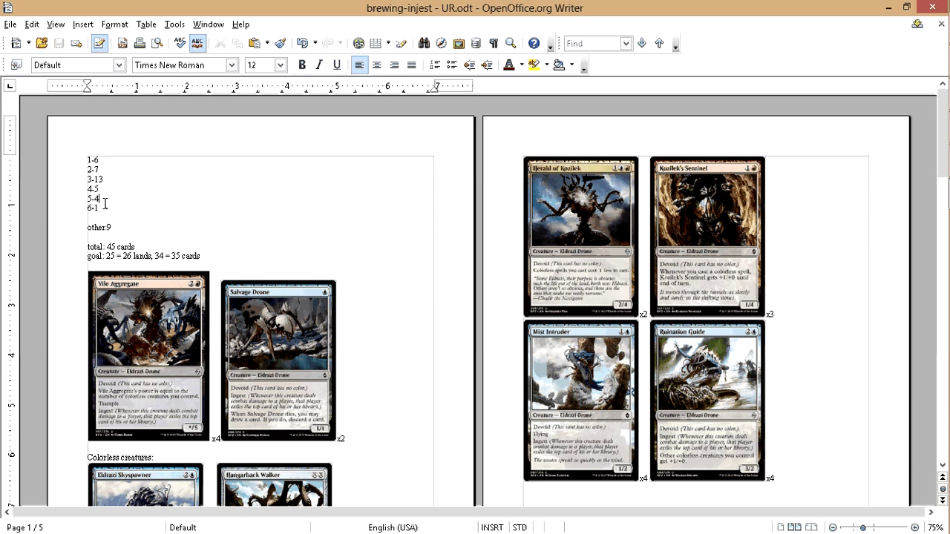
left_click(107, 195)
- Delete the Gruesome Slaughter card image and its x1 label from the non-creatures section
scroll(402, 322, "down", 3)
scroll(401, 322, "down", 1)
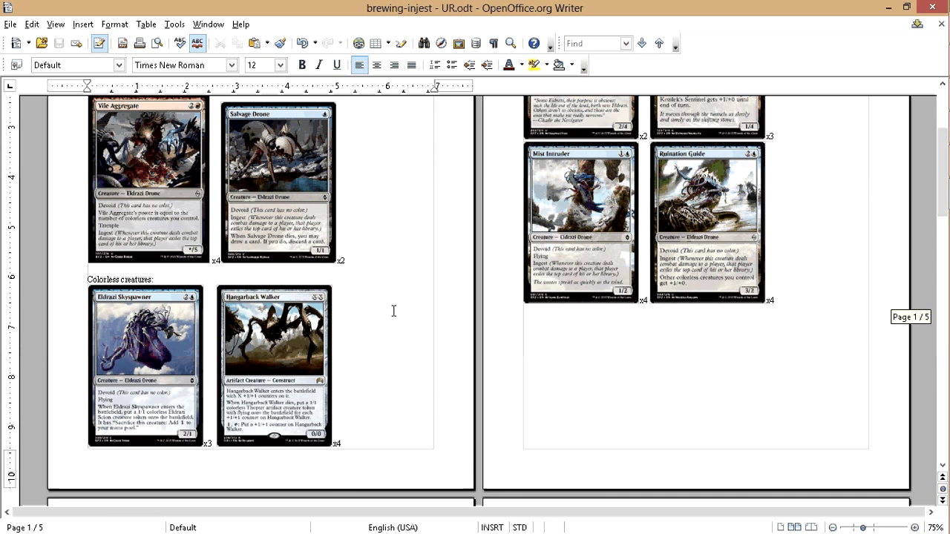
scroll(393, 311, "down", 20)
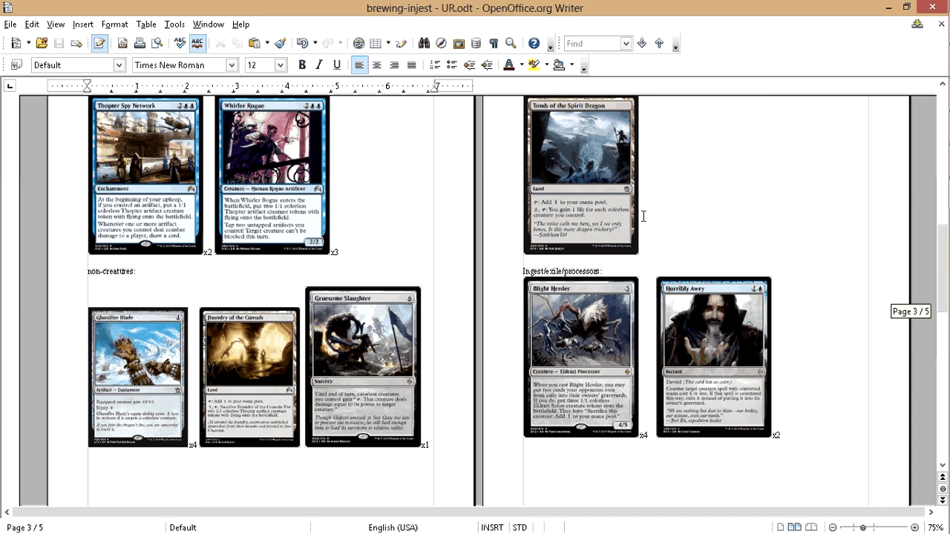
scroll(462, 176, "down", 4)
scroll(416, 349, "up", 2)
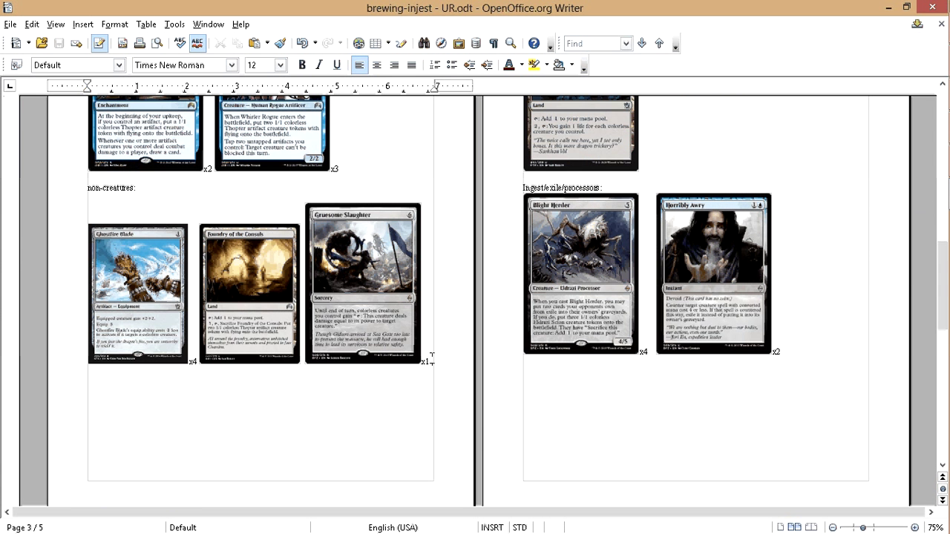
left_click(432, 360)
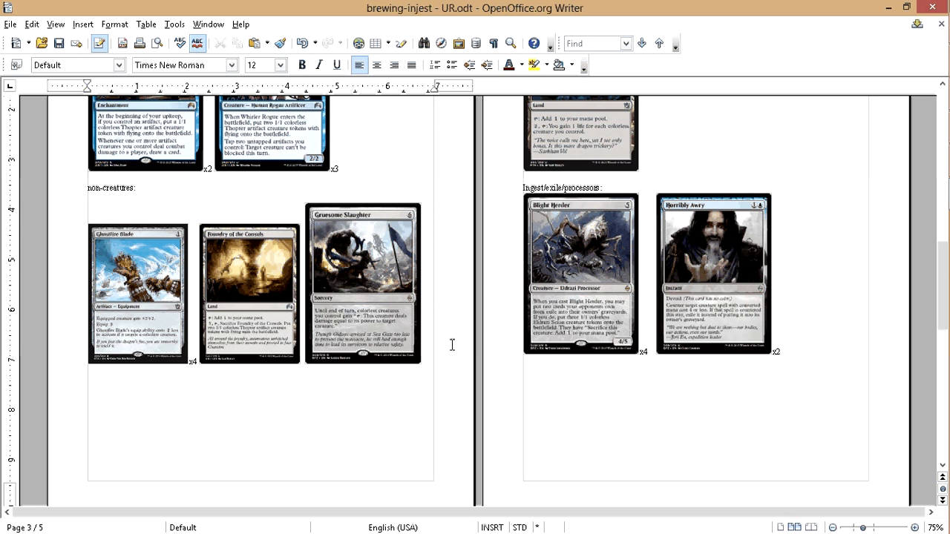
key("Delete")
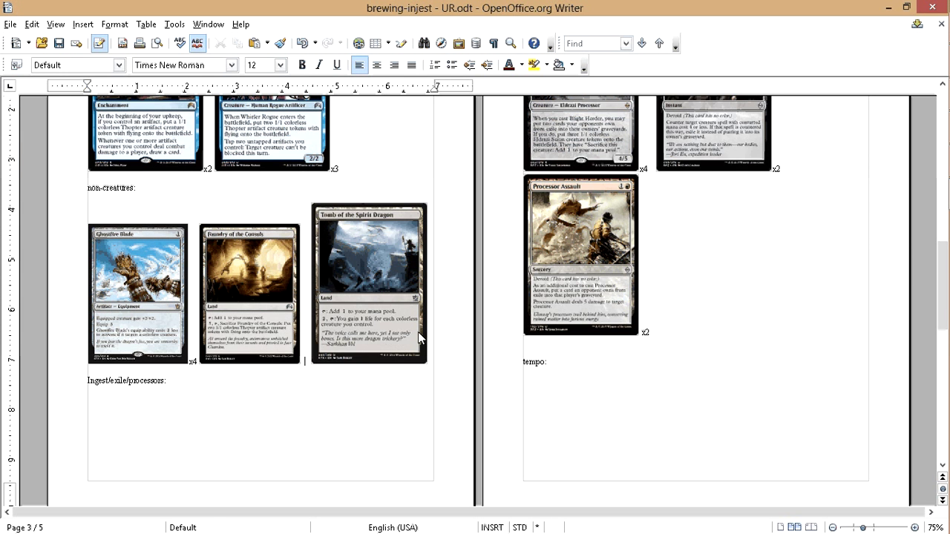
- Remove the "6-1" line from the mana cost tally on the first page
scroll(418, 331, "up", 2)
scroll(706, 270, "up", 10)
scroll(690, 263, "up", 3)
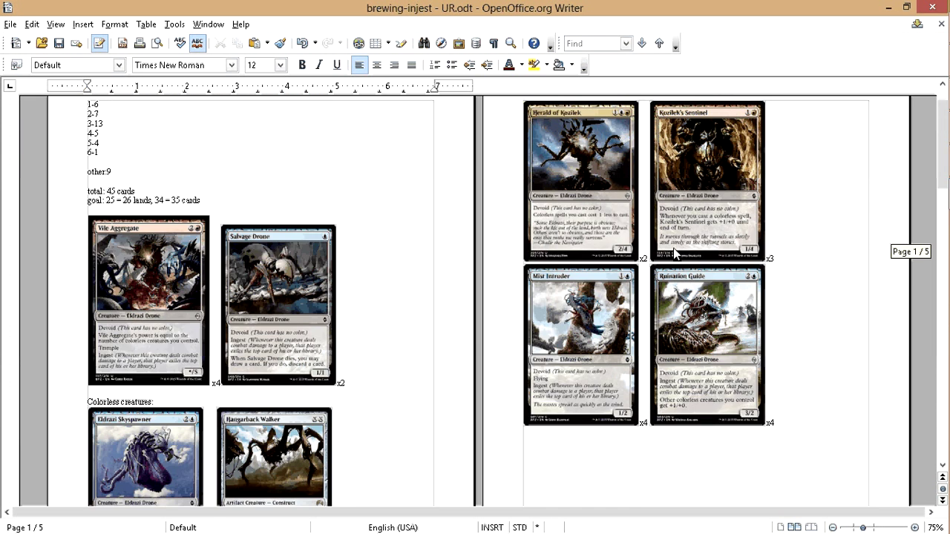
scroll(674, 253, "up", 1)
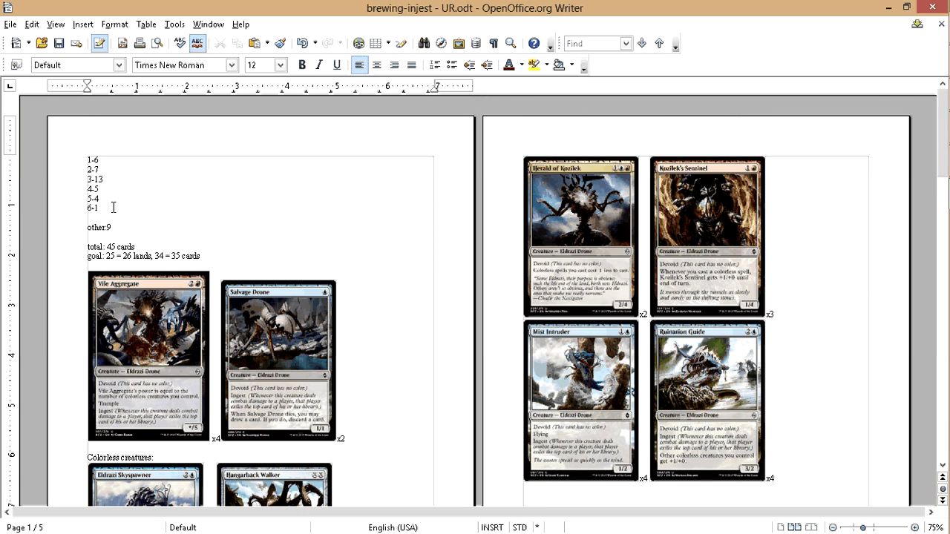
left_click(113, 208)
key("BackSpace")
key("BackSpace")
key("BackSpace")
key("BackSpace")
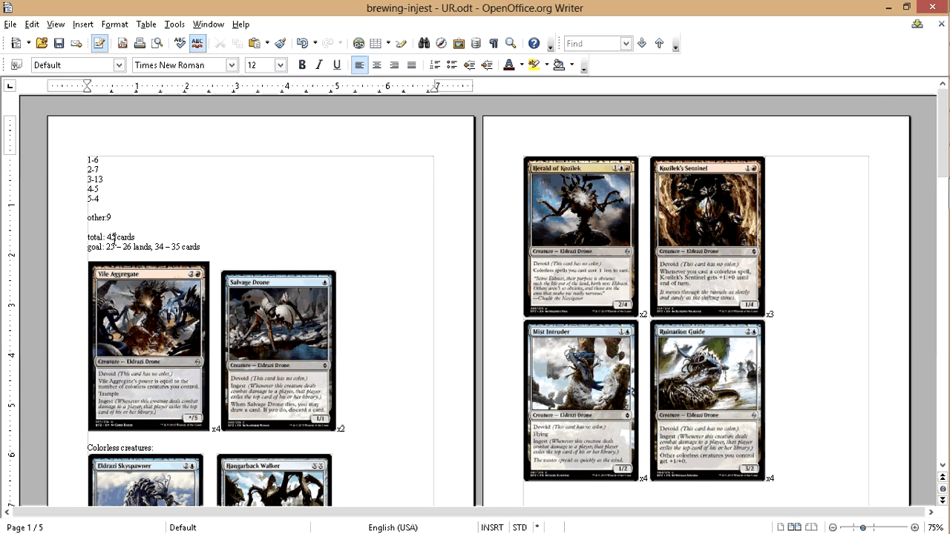
- Set the total in the tally to 44 cards
left_click(115, 237)
key("BackSpace")
type("4")
key("End")
left_click(181, 247)
- Examine the remaining creature, non-creature and processor cards and their copy counts for further cuts
scroll(397, 269, "down", 1)
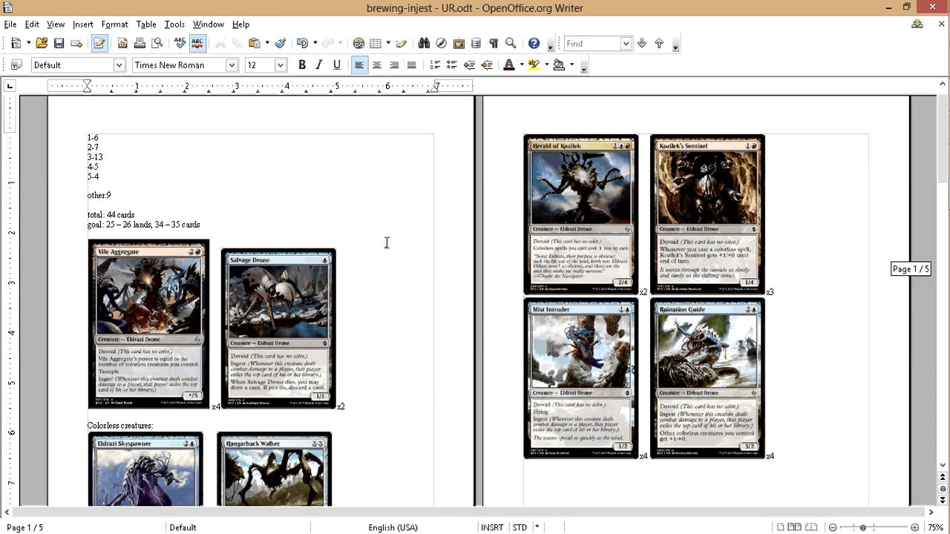
scroll(387, 243, "down", 1)
scroll(394, 230, "down", 3)
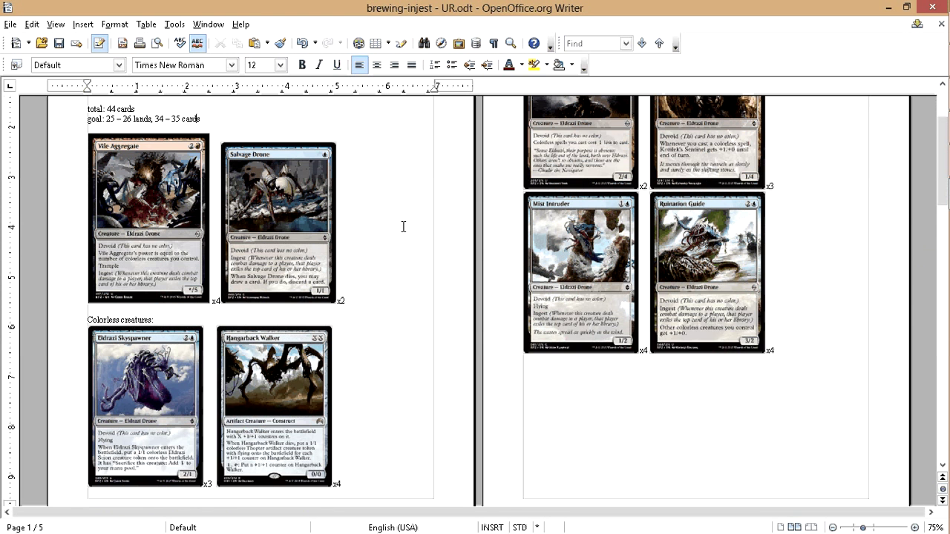
scroll(280, 290, "up", 1)
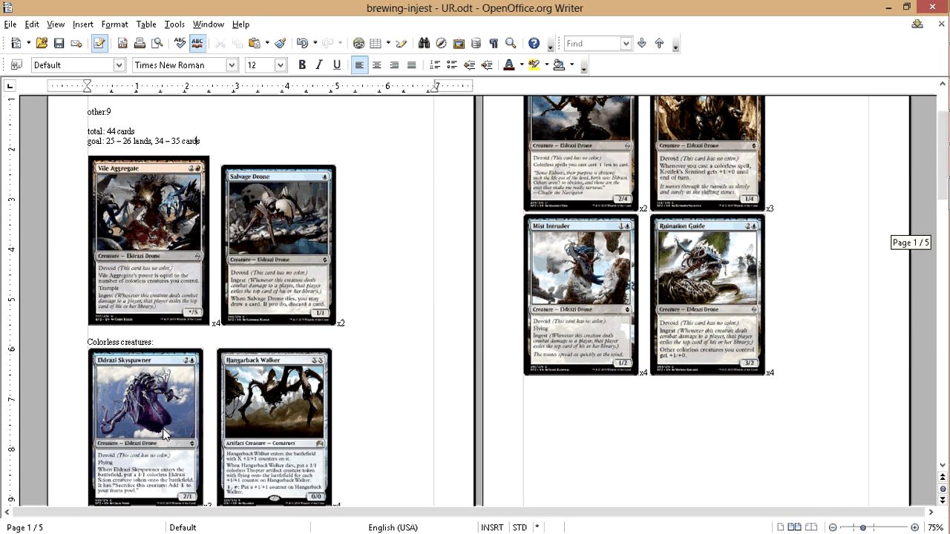
scroll(282, 351, "up", 2)
left_click(549, 163)
scroll(69, 382, "down", 4)
scroll(144, 401, "up", 1)
left_click(145, 400)
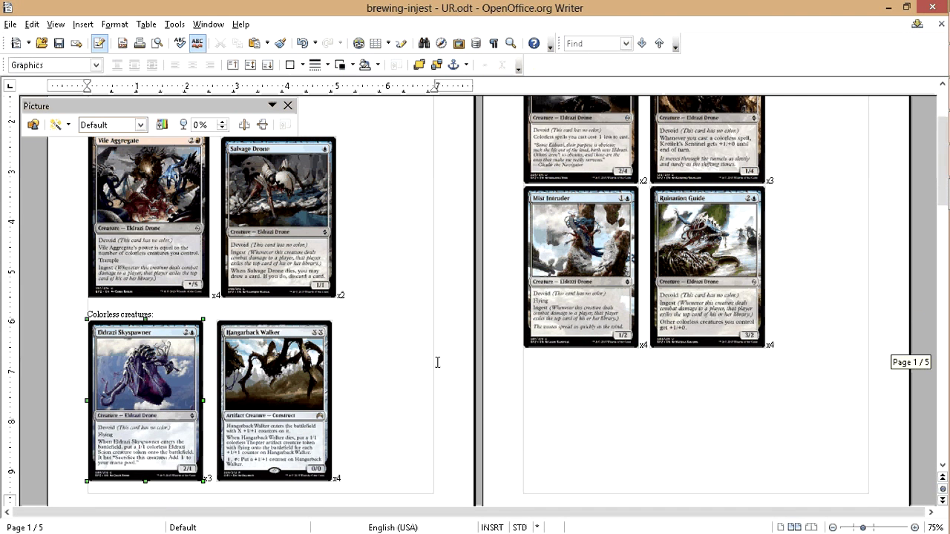
scroll(438, 362, "up", 4)
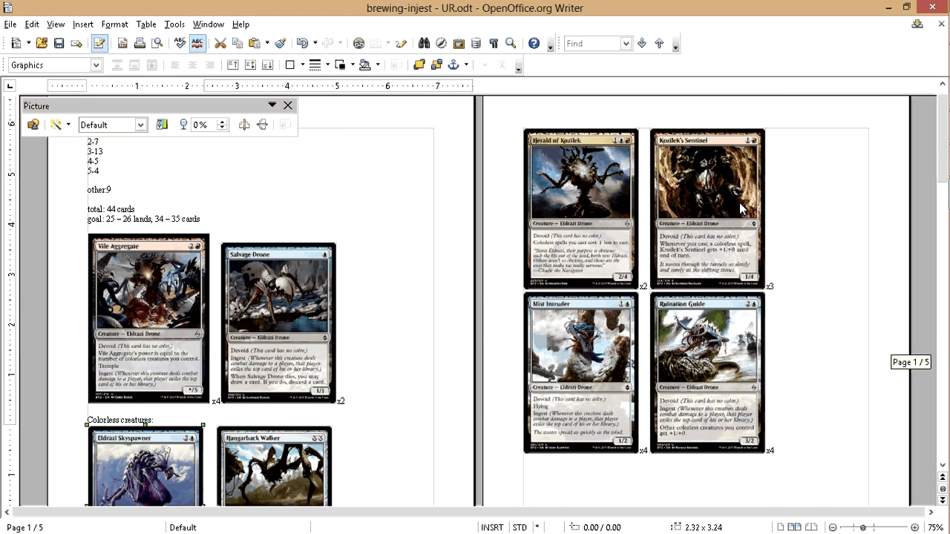
scroll(741, 209, "down", 15)
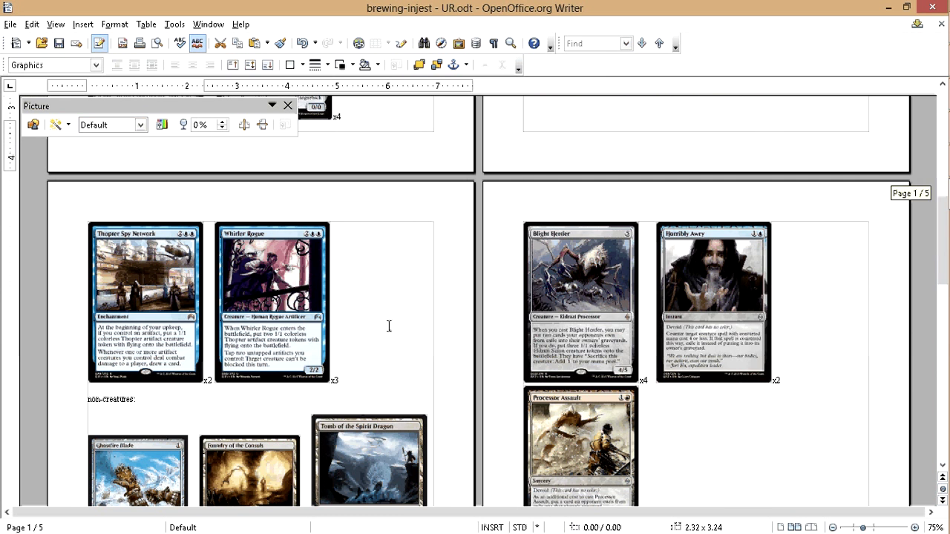
left_click(373, 344)
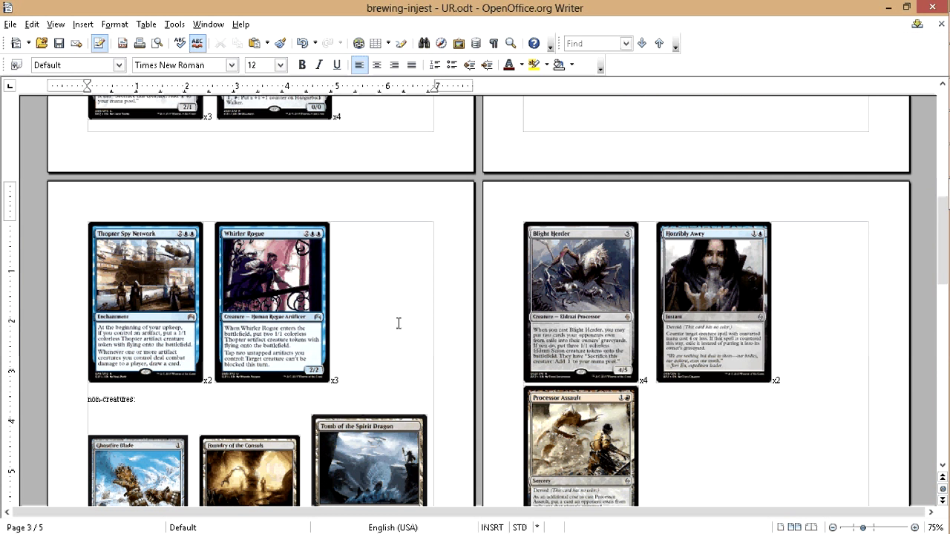
scroll(414, 243, "down", 4)
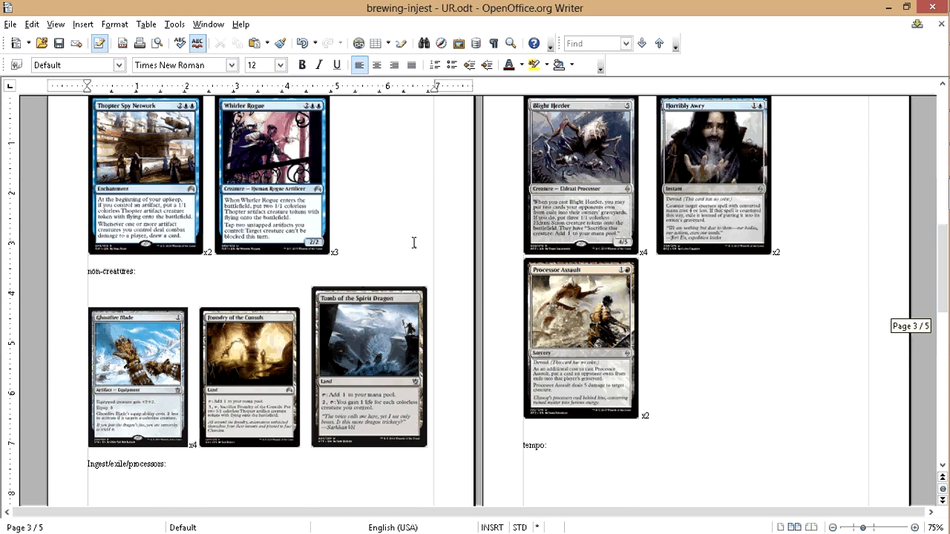
scroll(384, 221, "up", 20)
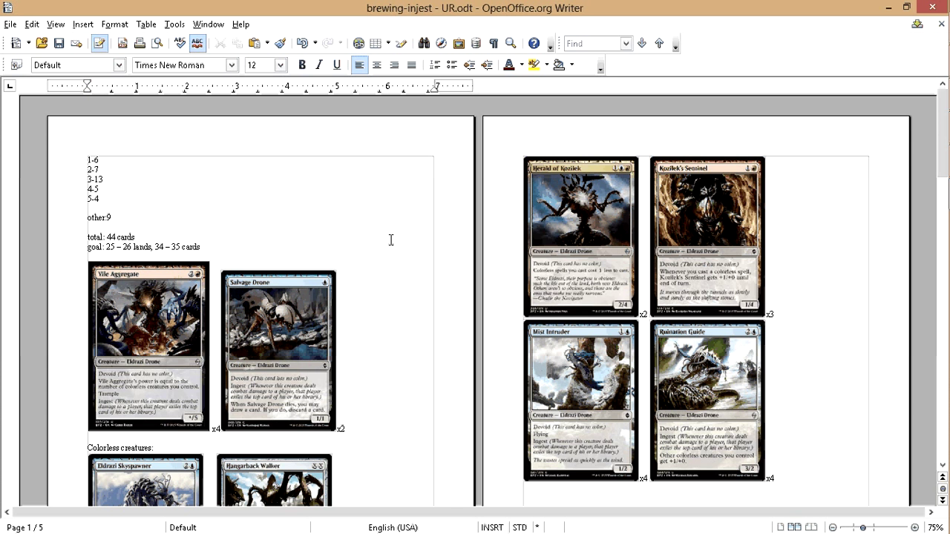
- Compare the mana cost tally with the creature cards and their copy counts on the first two pages
left_click(132, 195)
left_click(137, 176)
scroll(505, 301, "down", 3)
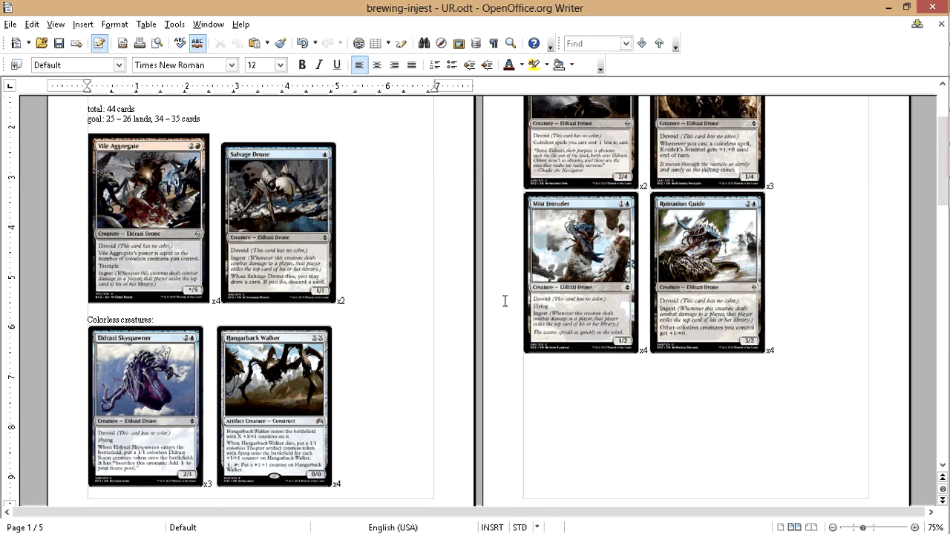
scroll(386, 279, "down", 1)
scroll(413, 322, "up", 3)
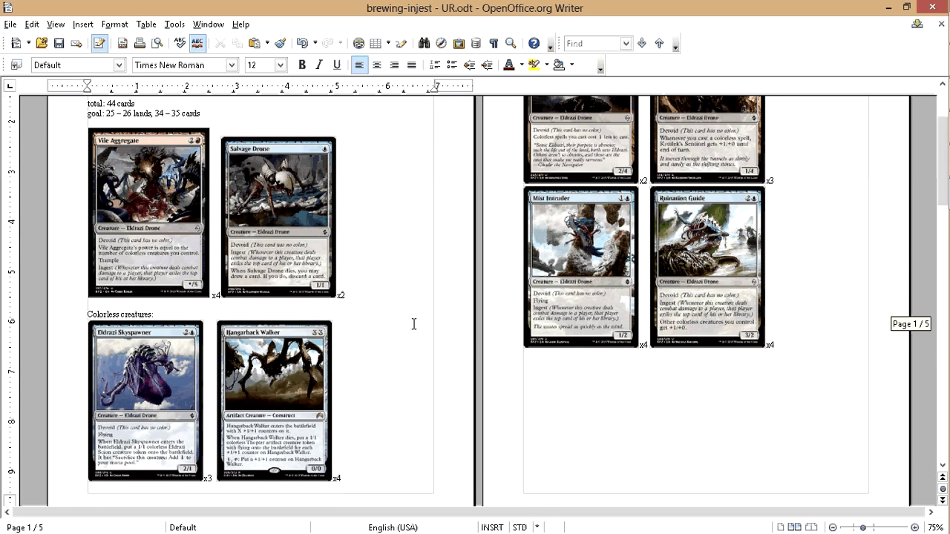
scroll(414, 341, "up", 1)
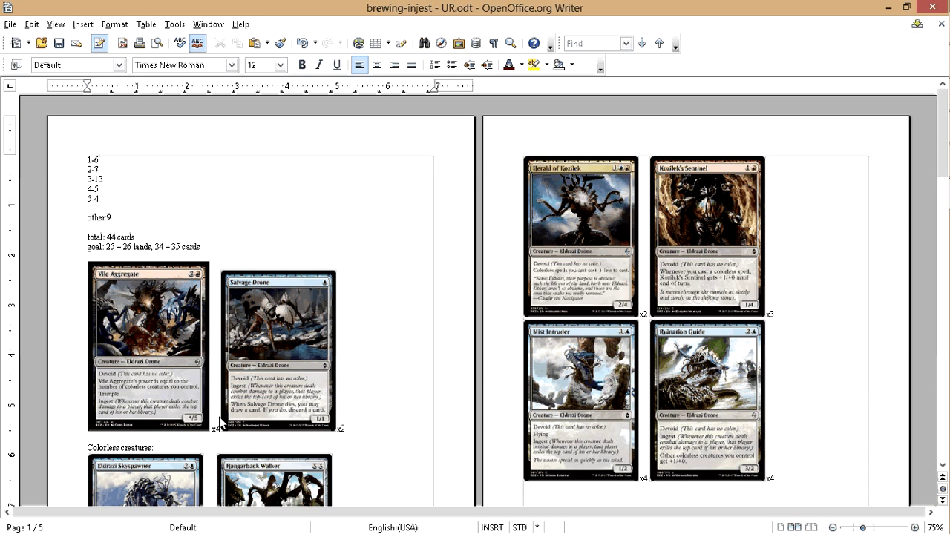
left_click(389, 397)
scroll(389, 397, "down", 3)
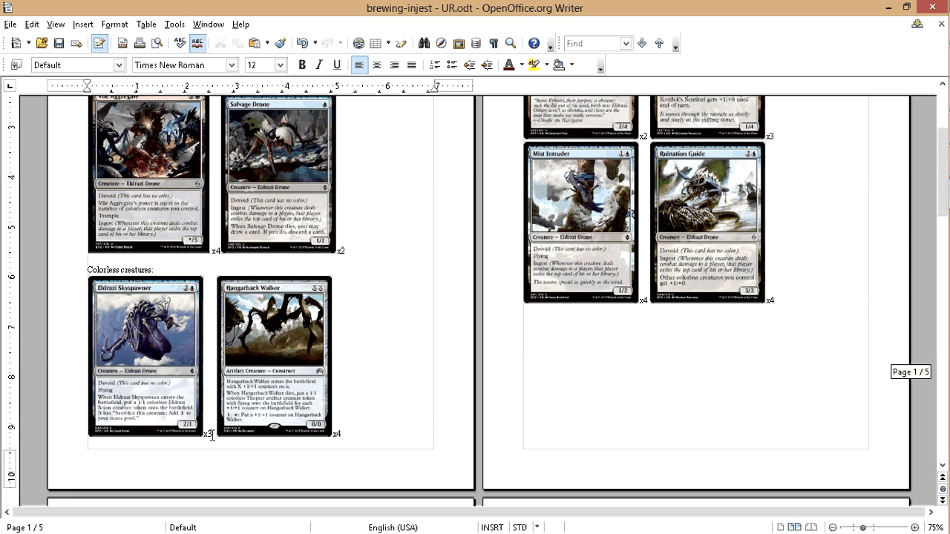
scroll(379, 446, "up", 2)
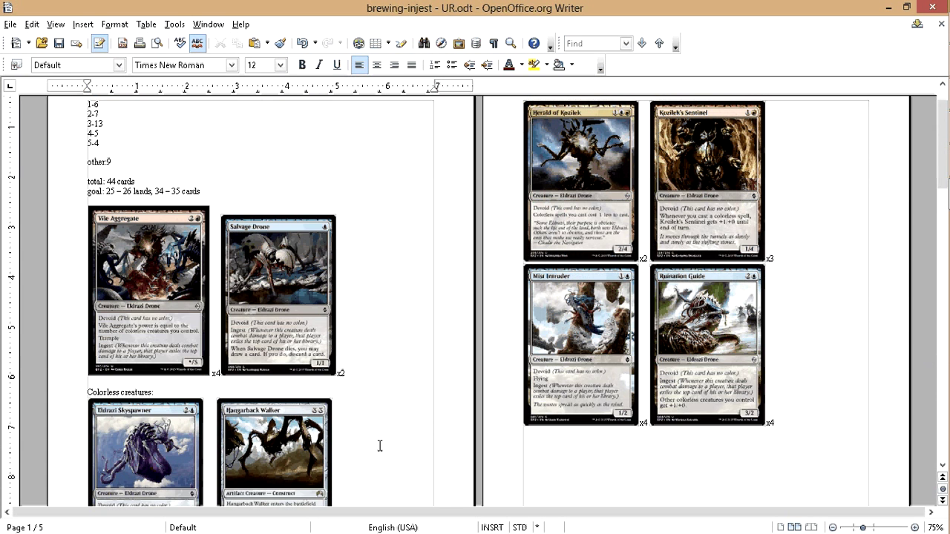
scroll(379, 446, "up", 1)
scroll(407, 410, "down", 2)
scroll(391, 390, "down", 1)
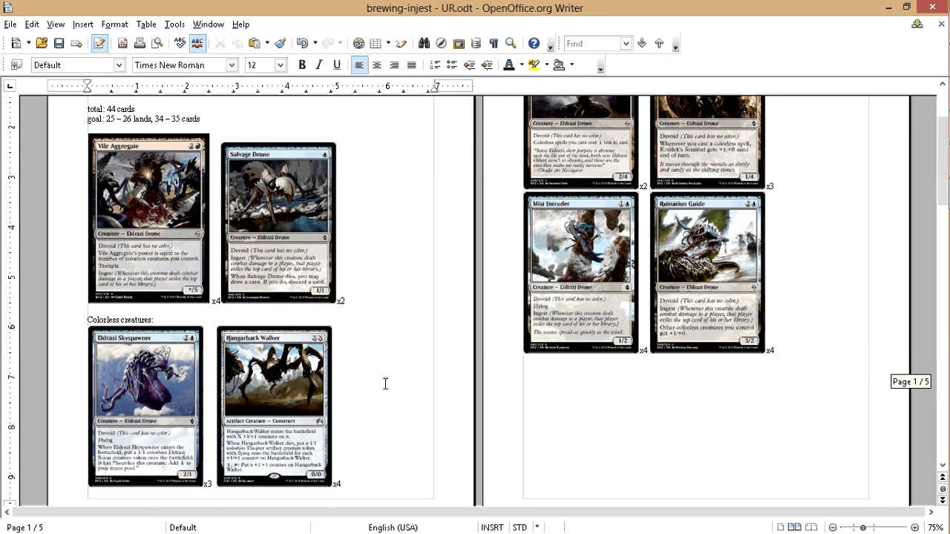
- Examine the ingest and colorless creatures on the first two pages, including Eldrazi Skyspawner and Herald of Kozilek, for possible cuts
scroll(385, 384, "up", 3)
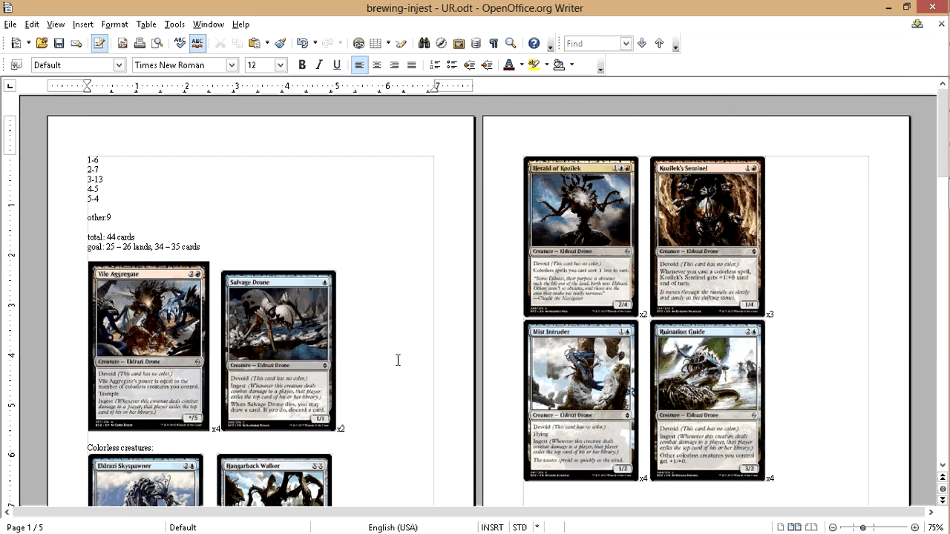
scroll(399, 363, "down", 2)
scroll(401, 378, "up", 2)
scroll(439, 351, "down", 1)
scroll(194, 428, "down", 3)
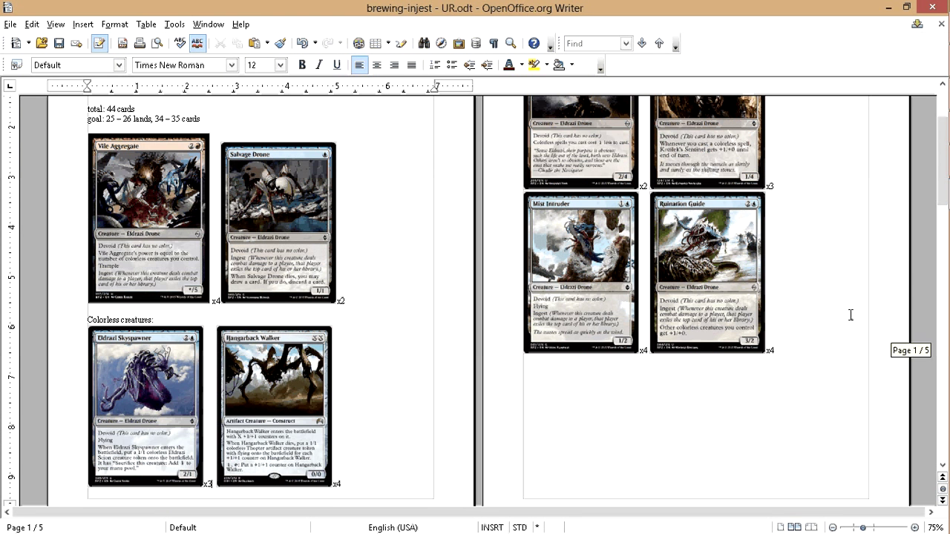
left_click(128, 418)
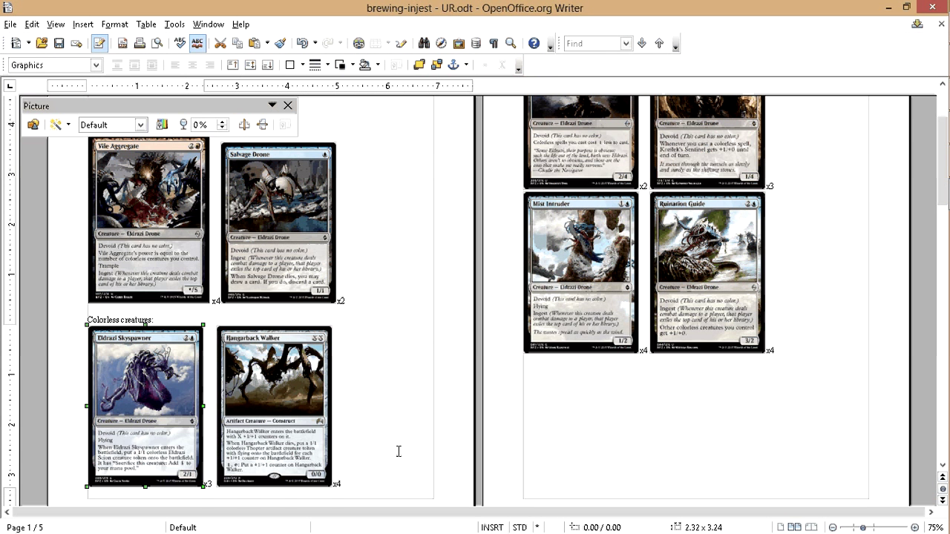
scroll(582, 276, "up", 3)
left_click(583, 276)
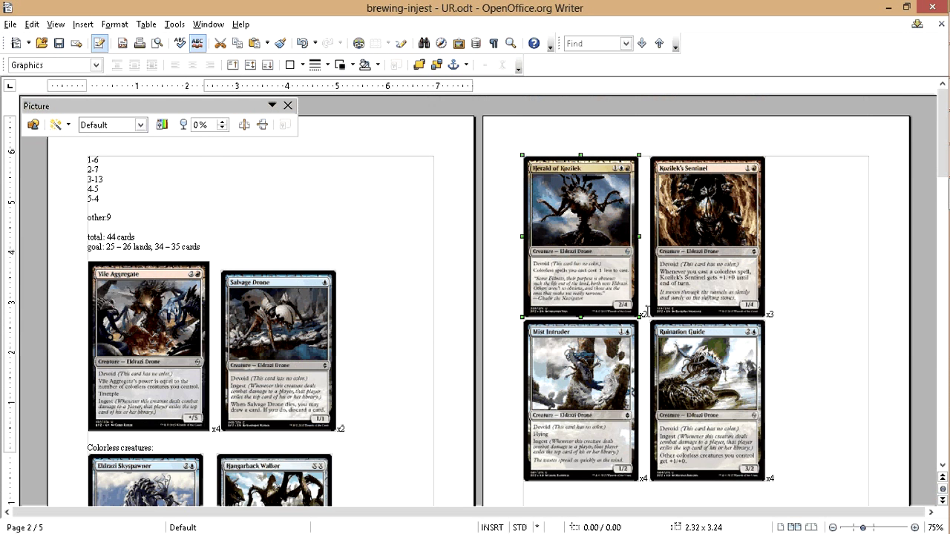
key("Escape")
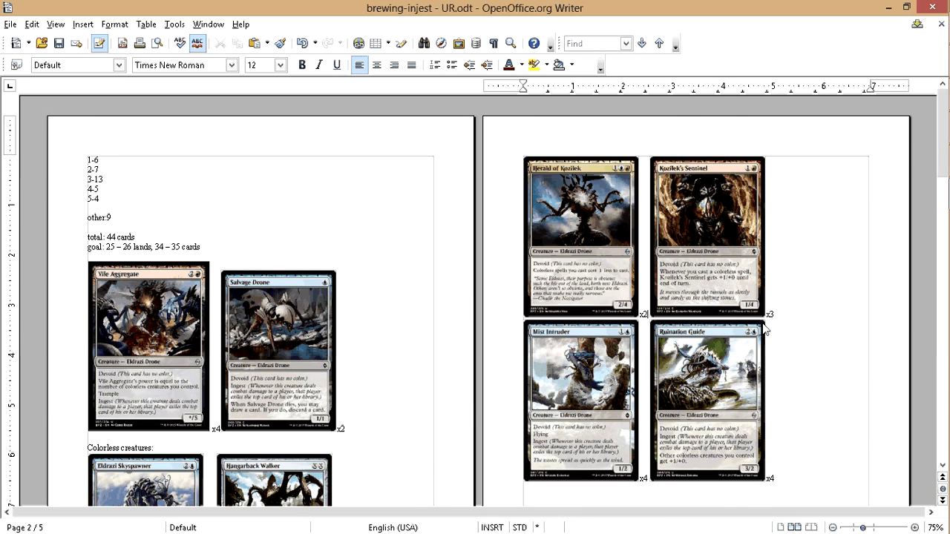
- Compare the cards on the third and fourth pages with Herald of Kozilek and Kozilek's Sentinel on the second page
scroll(747, 360, "down", 6)
scroll(369, 286, "down", 7)
scroll(416, 324, "up", 2)
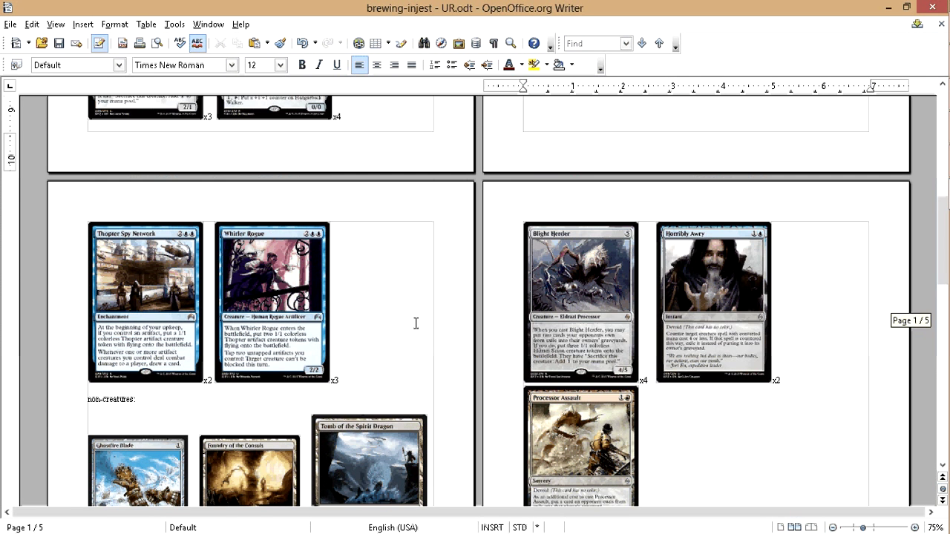
scroll(415, 324, "up", 3)
scroll(411, 362, "down", 5)
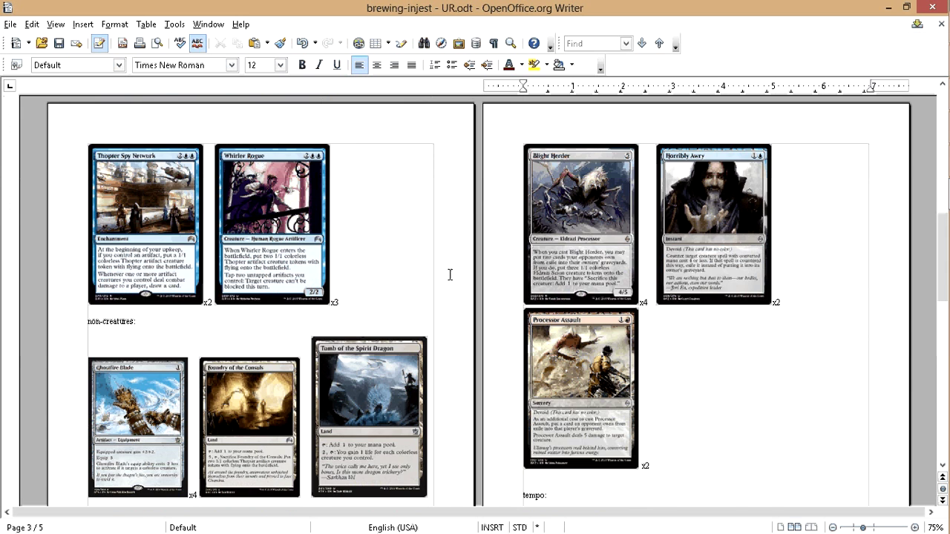
scroll(468, 383, "up", 8)
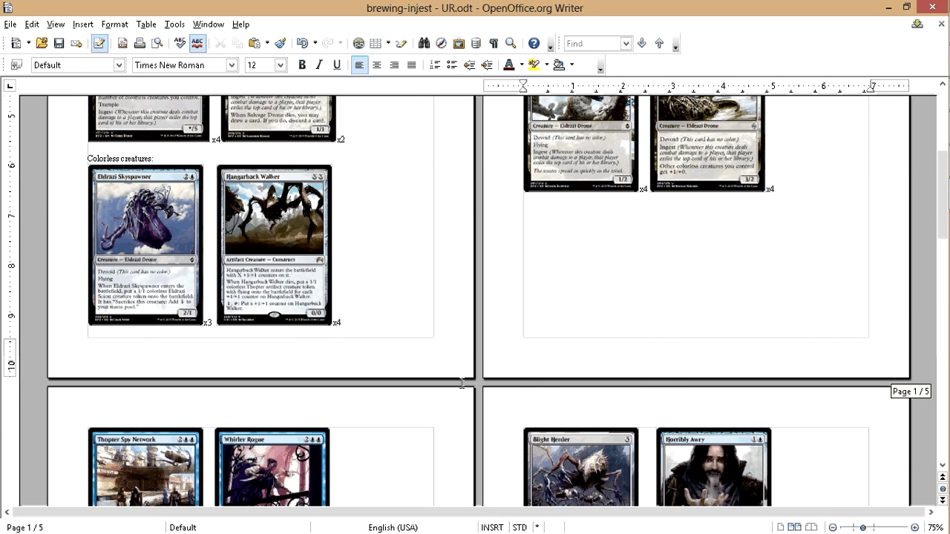
scroll(462, 383, "up", 7)
left_click(620, 189)
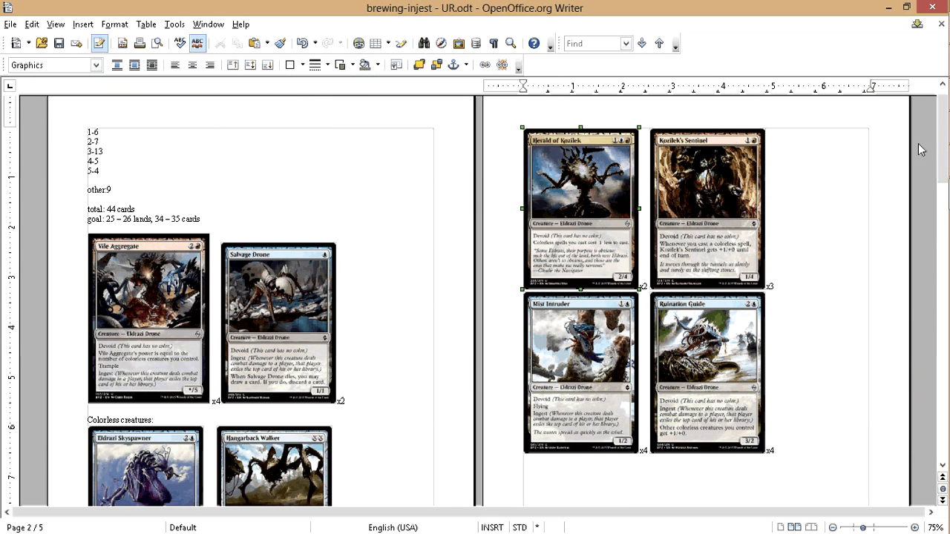
left_click_drag(943, 147, 944, 141)
left_click(711, 240)
left_click(812, 234)
- Review the non-creature and processor cards and the Brutal Expulsion and Reality Shift copies on the last page
scroll(788, 256, "down", 1)
scroll(660, 356, "down", 15)
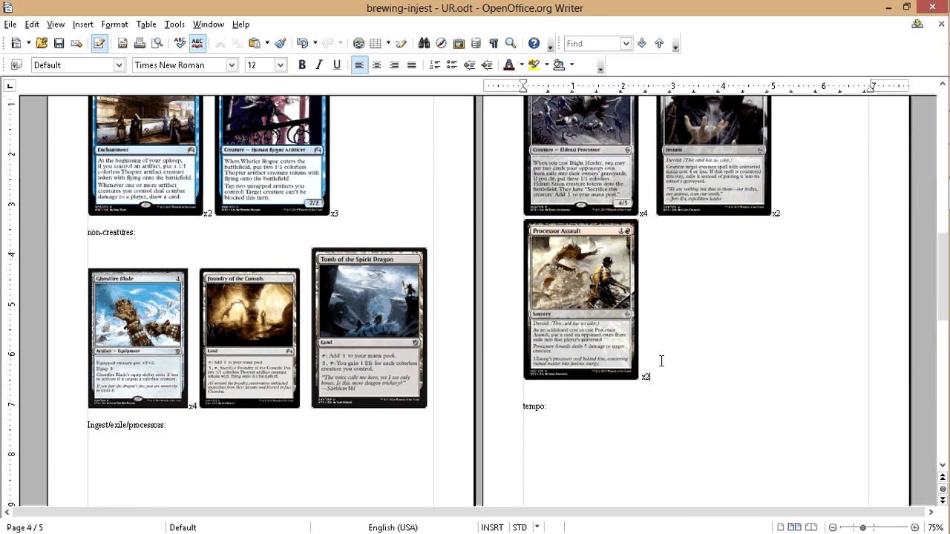
left_click(174, 328)
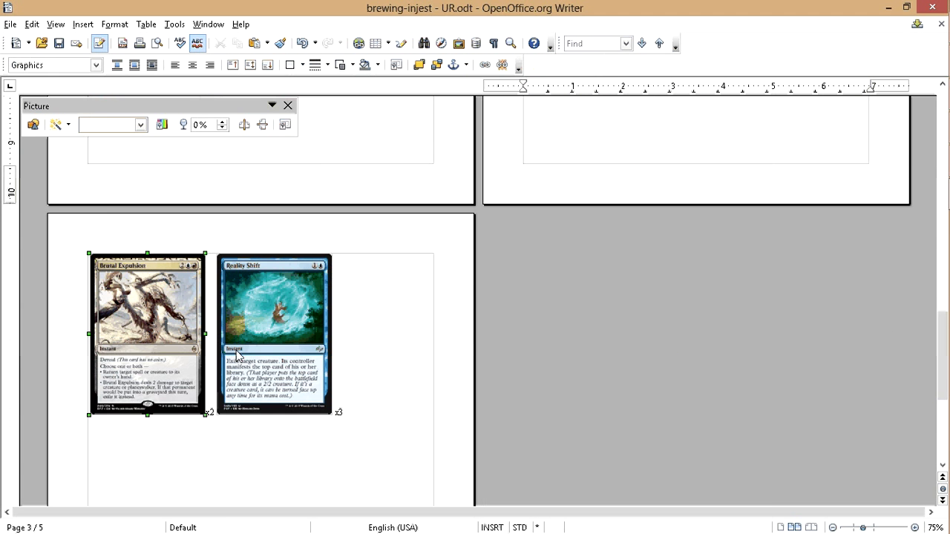
scroll(424, 365, "up", 3)
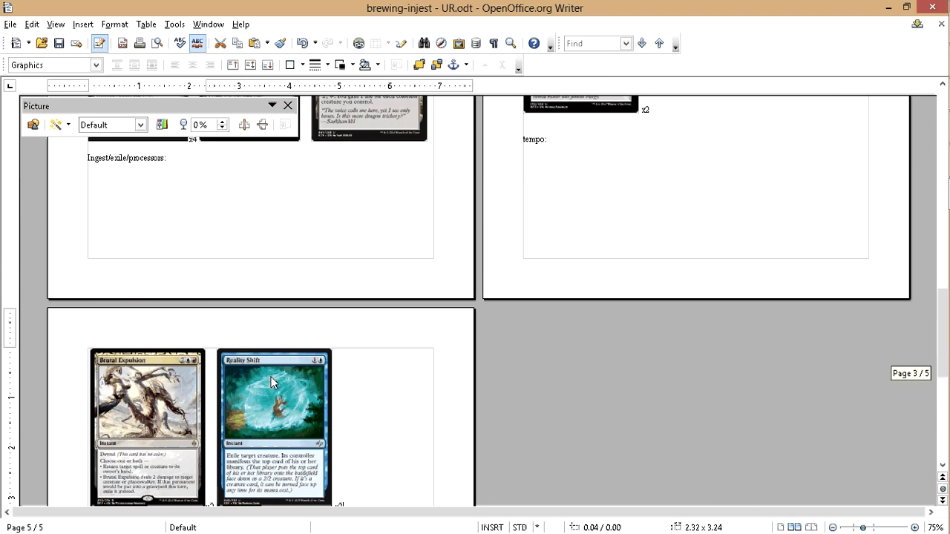
left_click(424, 365)
scroll(269, 356, "up", 6)
scroll(612, 357, "up", 4)
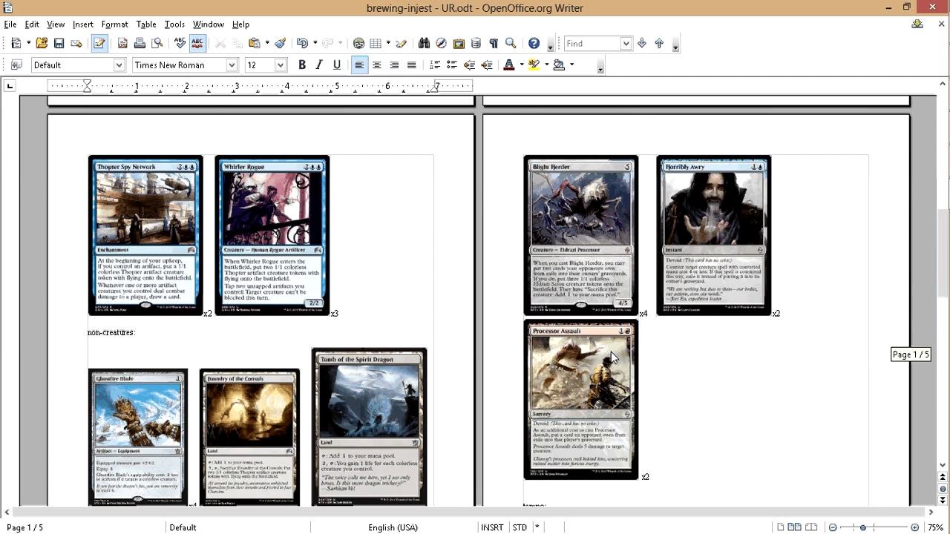
- Weigh the Thopter Spy Network, Whirler Rogue and Blight Herder copies against the ingest creatures and the mana cost tally
scroll(349, 370, "up", 2)
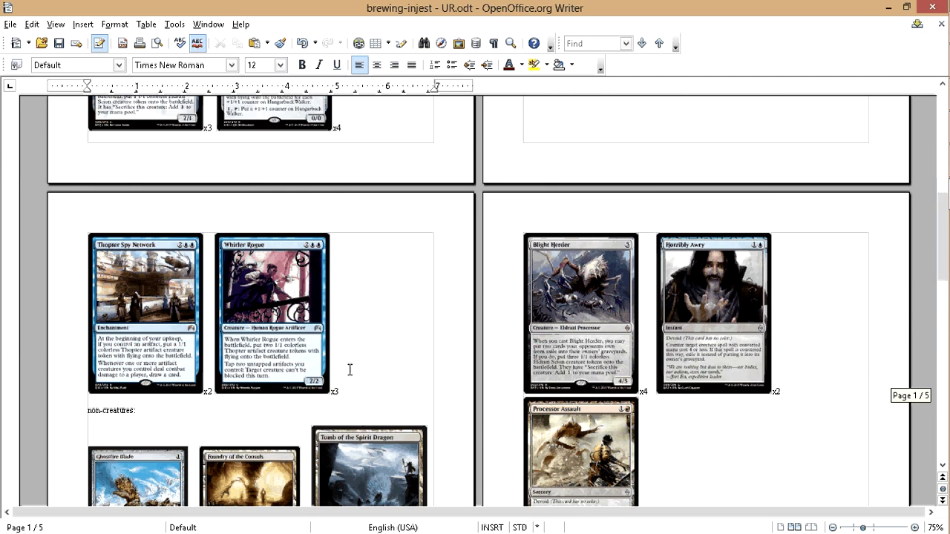
scroll(349, 370, "up", 5)
scroll(371, 401, "down", 5)
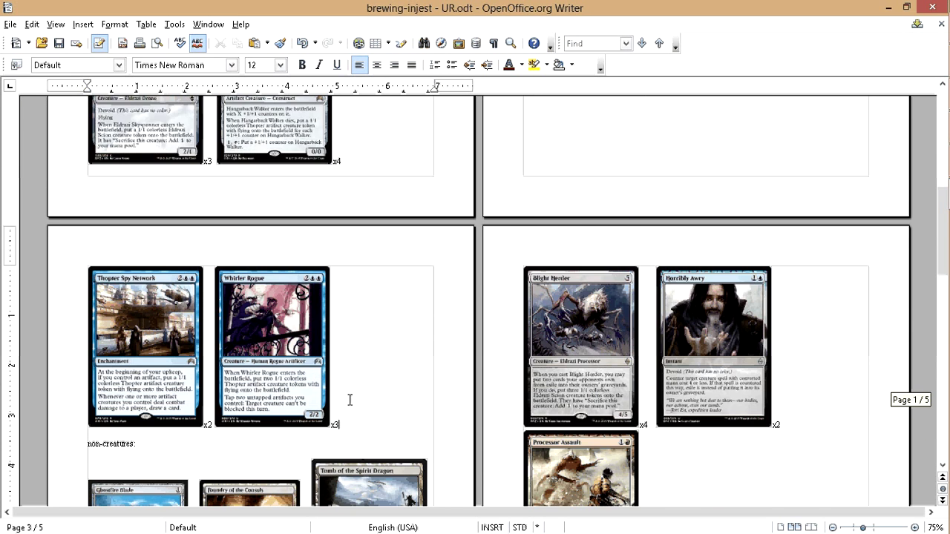
scroll(356, 400, "up", 9)
scroll(309, 302, "up", 1)
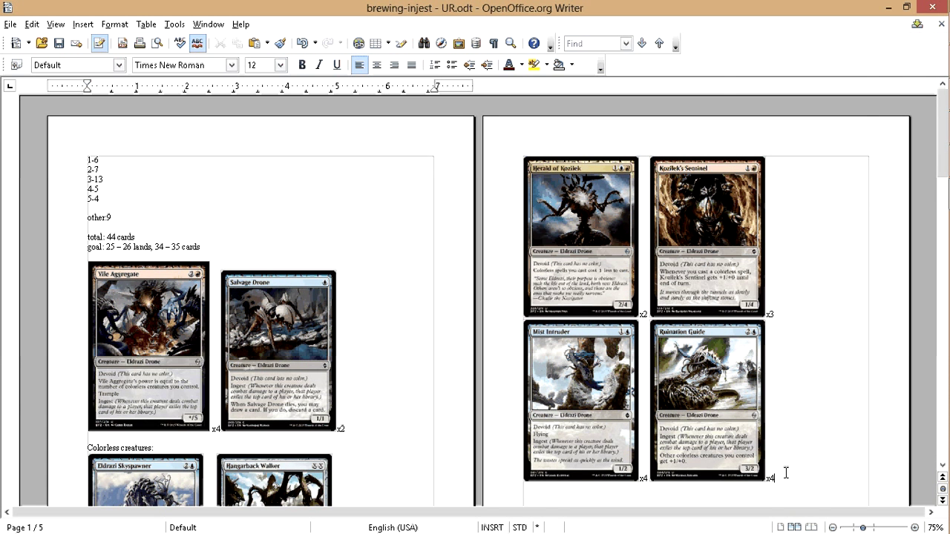
scroll(790, 456, "down", 1)
scroll(801, 433, "up", 1)
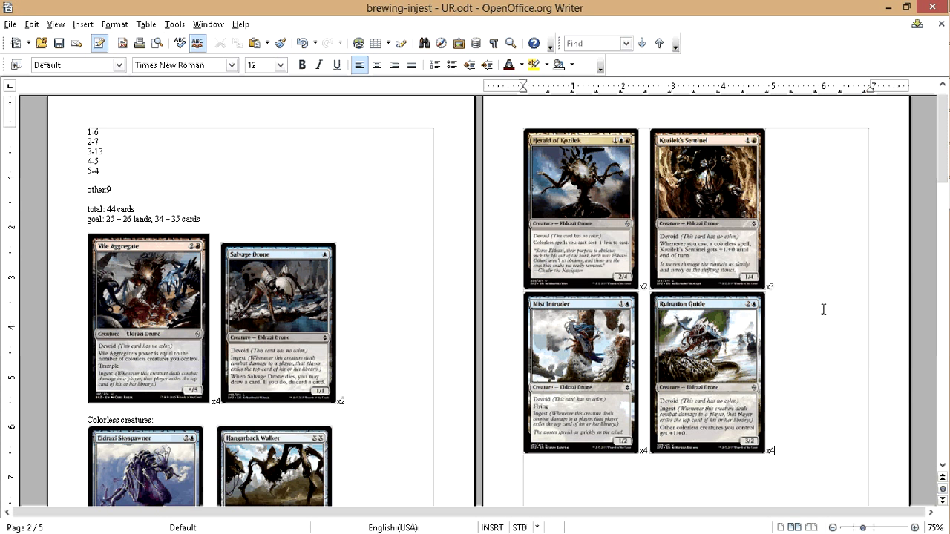
scroll(312, 347, "down", 3)
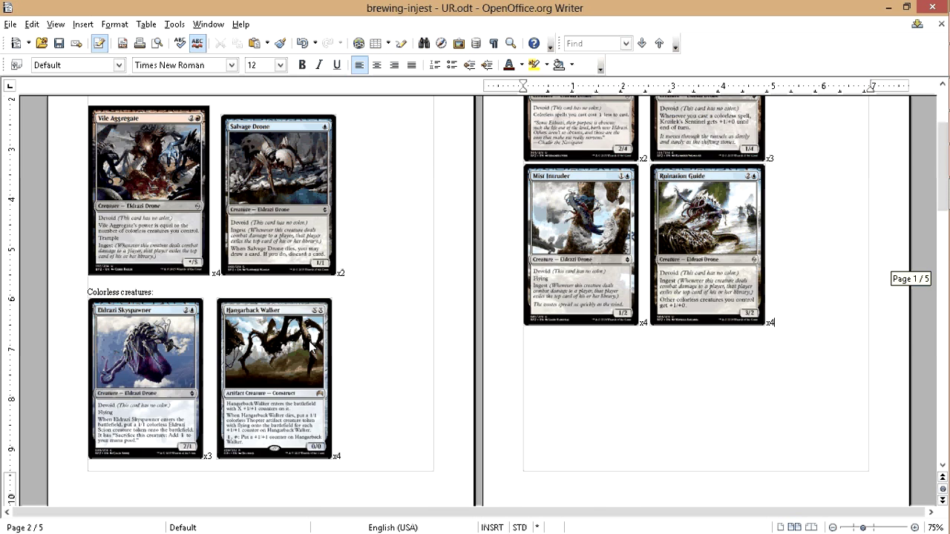
scroll(312, 347, "down", 6)
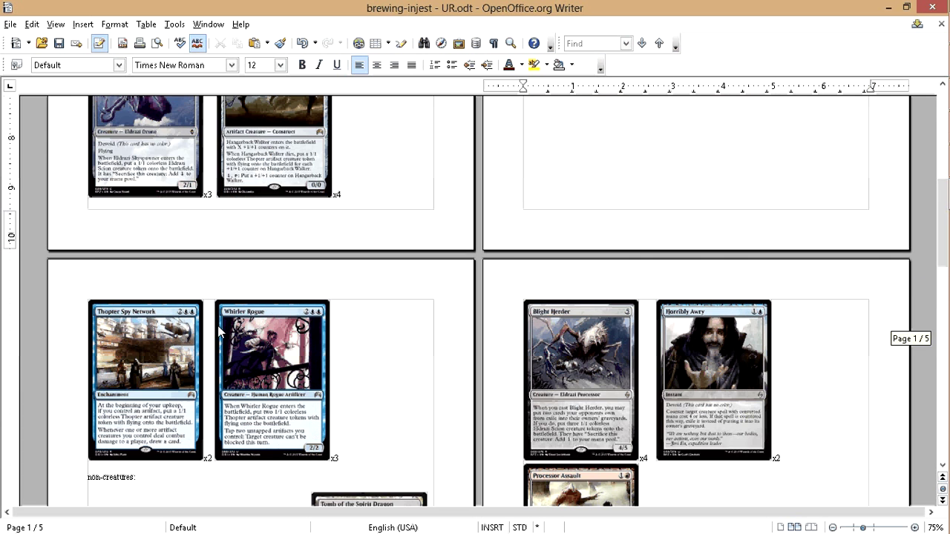
left_click(164, 348)
left_click(93, 295)
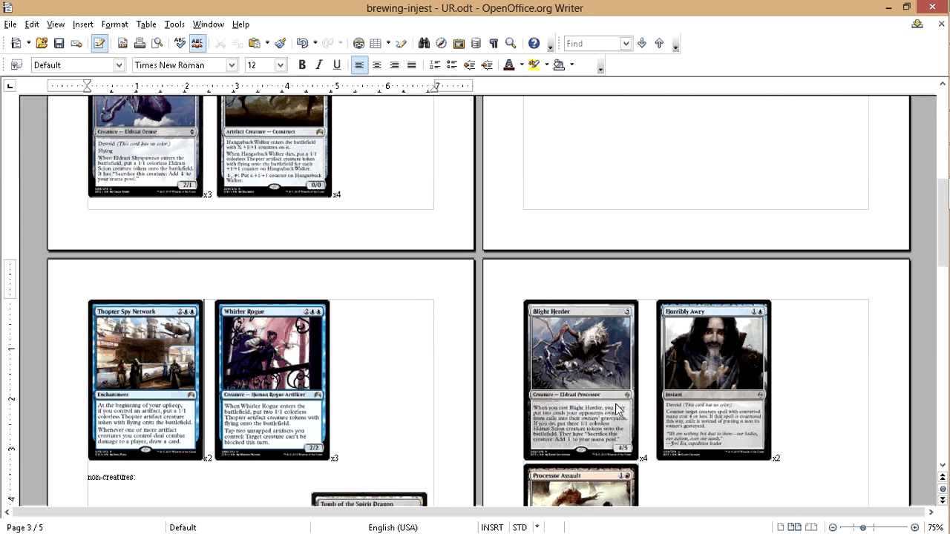
left_click_drag(943, 260, 435, 416)
scroll(429, 405, "down", 1)
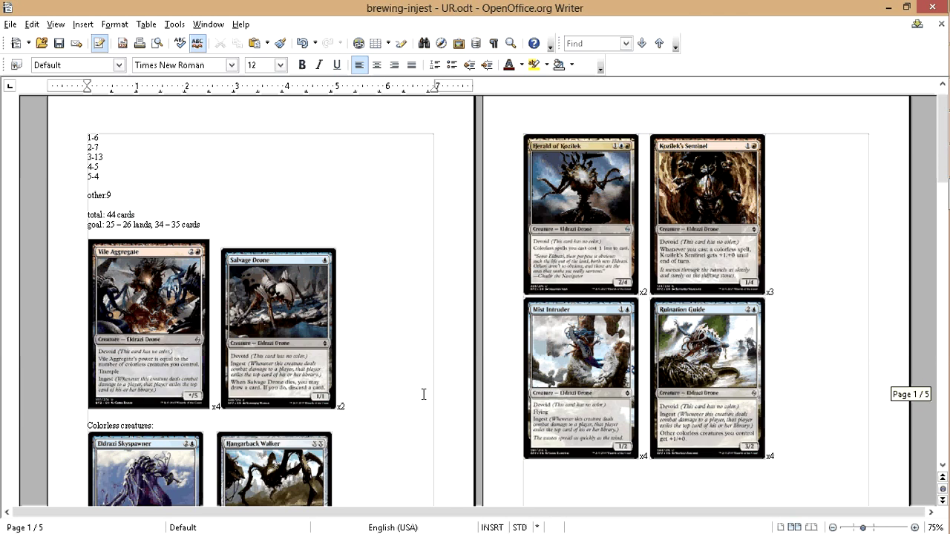
- Check how Thopter Spy Network and Whirler Rogue fit with the Hangarback Walker and Eldrazi Skyspawner copies
scroll(423, 394, "down", 10)
scroll(367, 414, "down", 3)
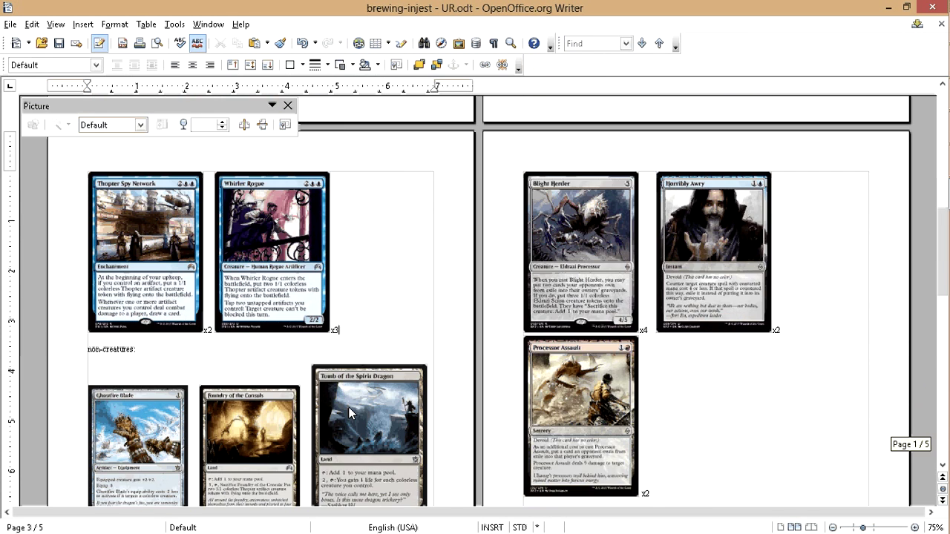
scroll(348, 406, "up", 2)
left_click(372, 378)
scroll(373, 378, "up", 3)
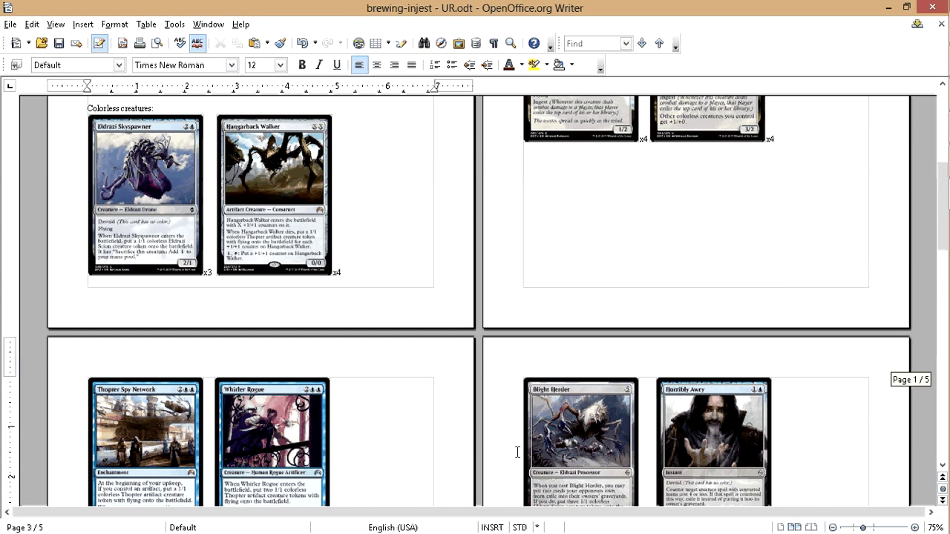
scroll(517, 452, "up", 5)
scroll(439, 450, "down", 6)
left_click(133, 419)
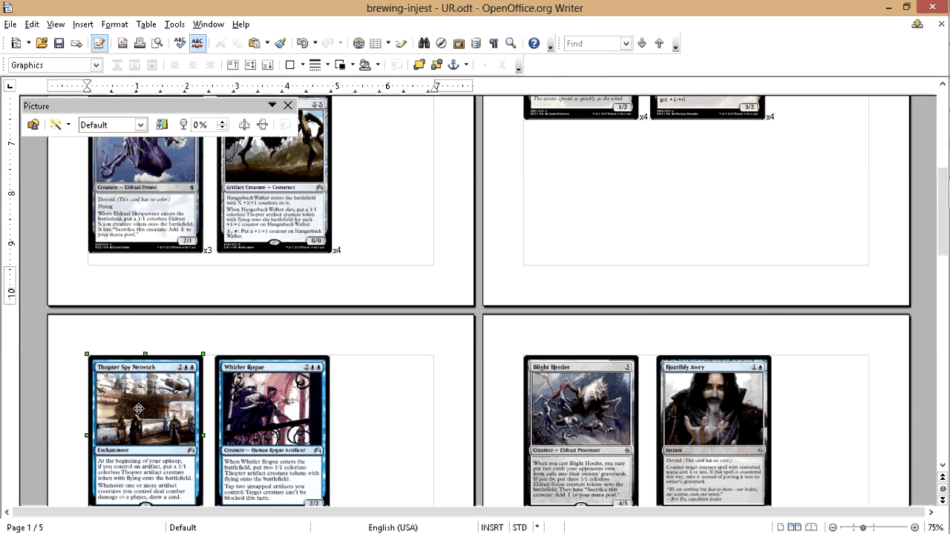
left_click(403, 392)
scroll(403, 392, "up", 4)
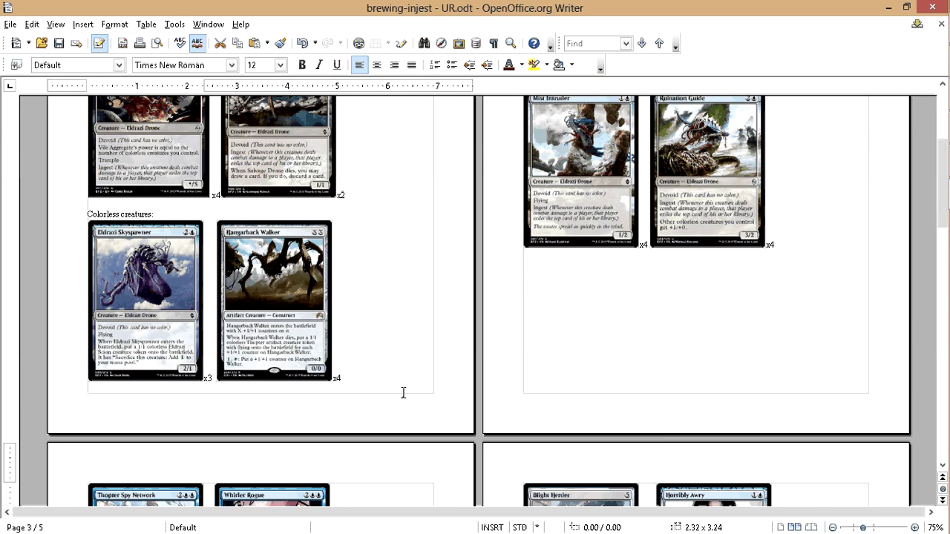
- Compare Salvage Drone with the other creatures on the first two pages as a candidate for cutting
scroll(393, 403, "up", 5)
scroll(381, 392, "down", 2)
scroll(379, 369, "up", 1)
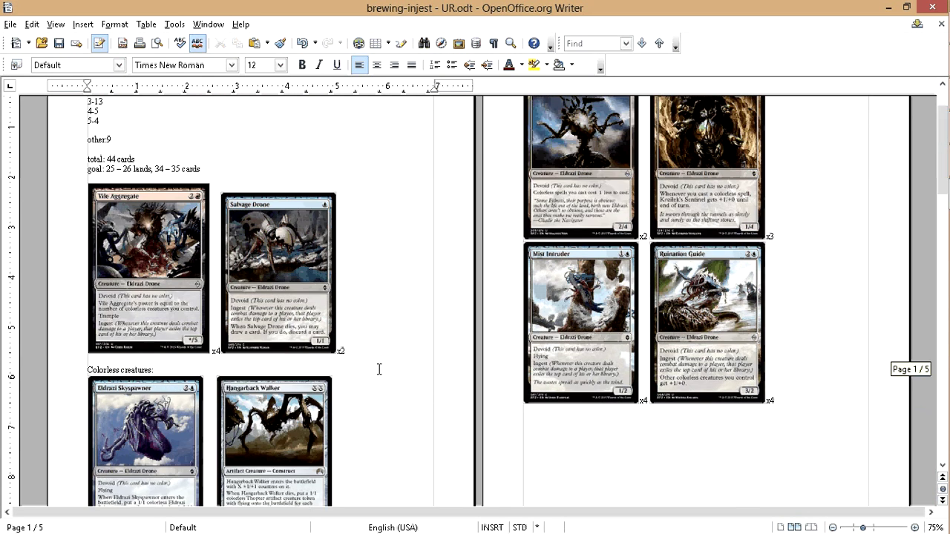
scroll(380, 369, "up", 1)
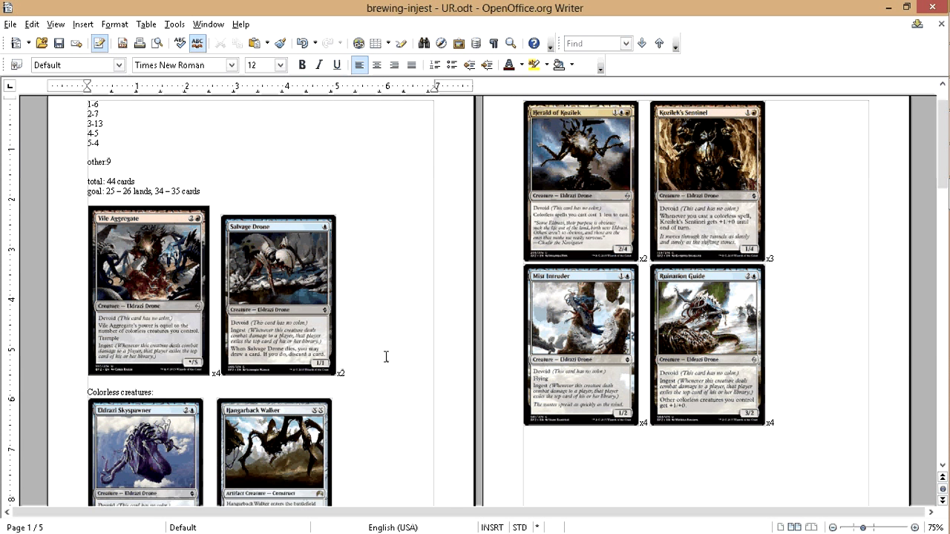
scroll(387, 348, "down", 3)
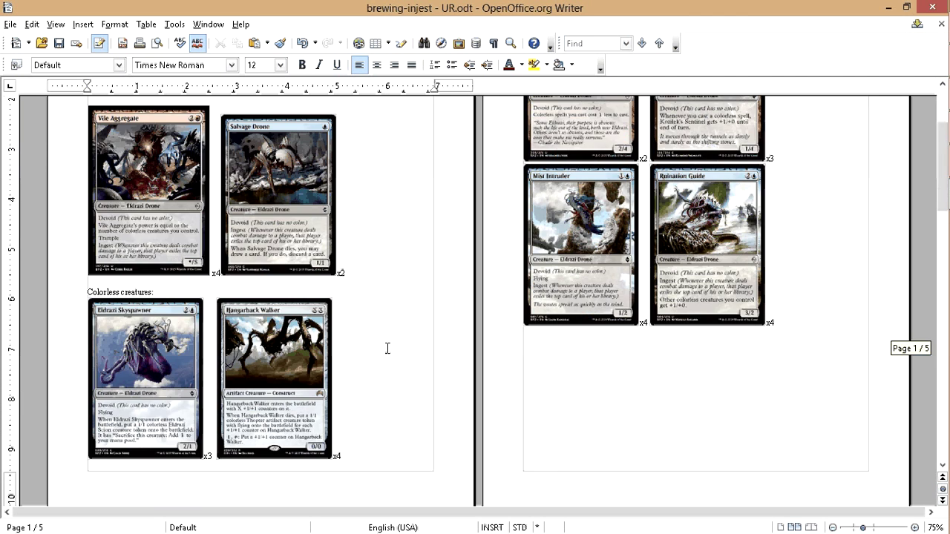
scroll(387, 348, "up", 4)
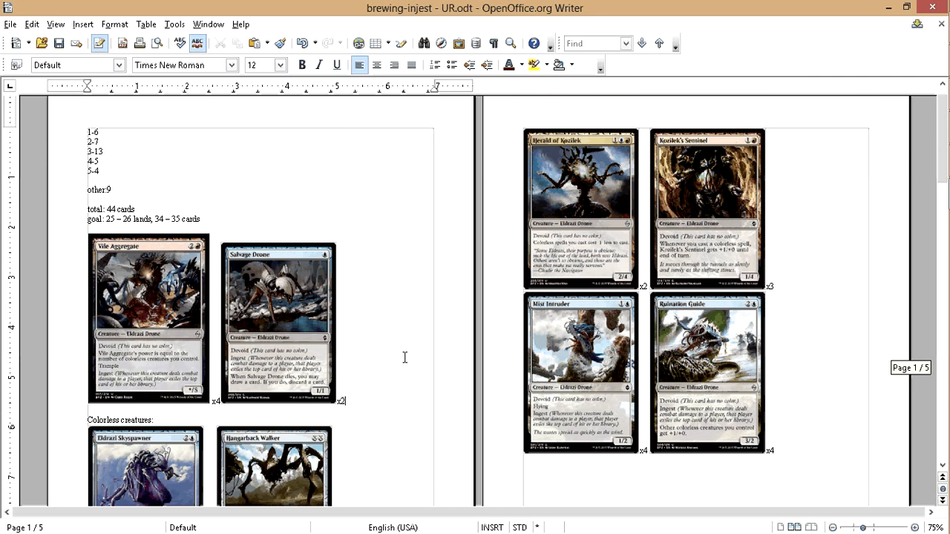
scroll(404, 358, "down", 4)
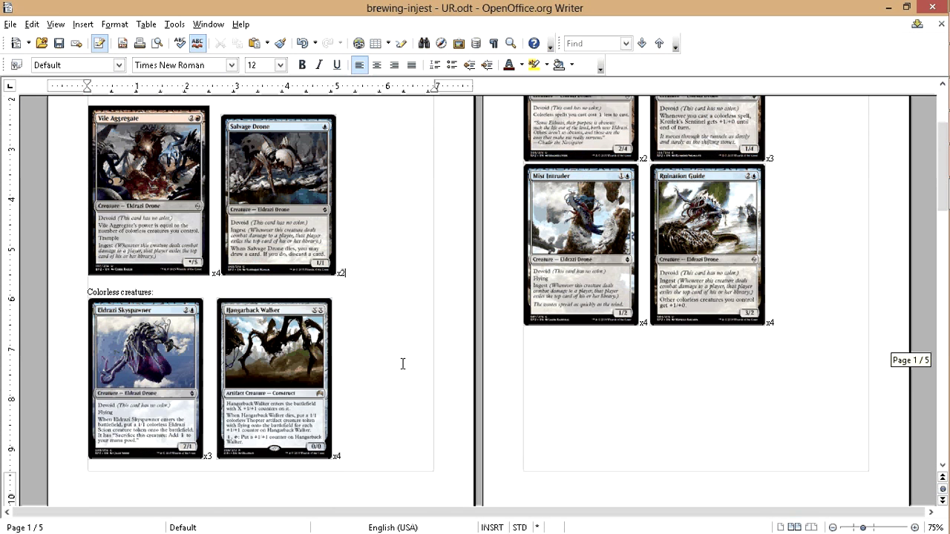
scroll(404, 359, "up", 3)
scroll(413, 372, "up", 2)
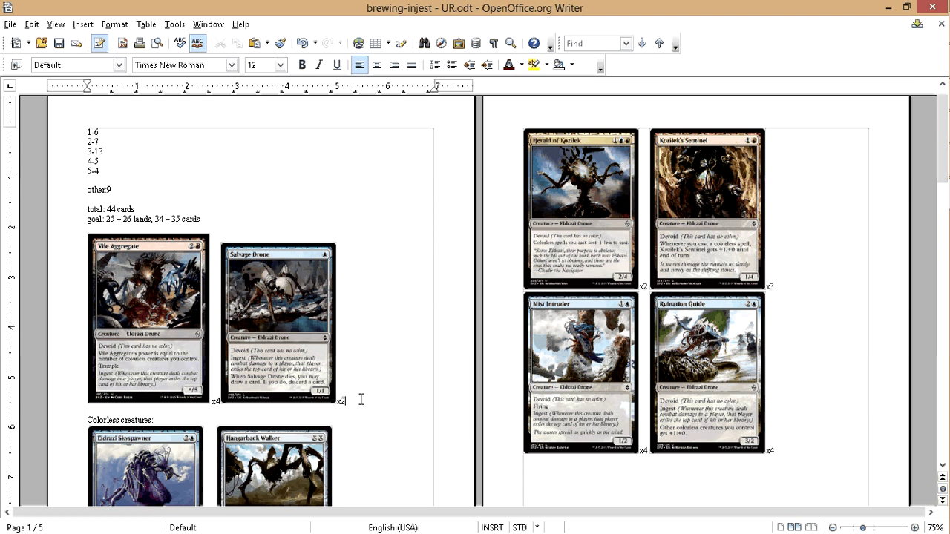
- Delete the Salvage Drone card image and its x2 copy count from the first page
scroll(362, 401, "up", 1)
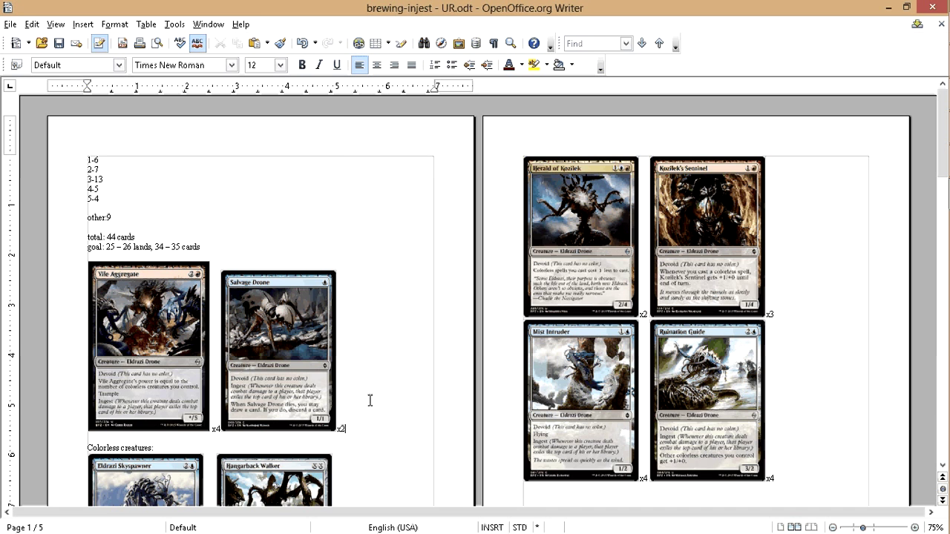
scroll(371, 404, "down", 3)
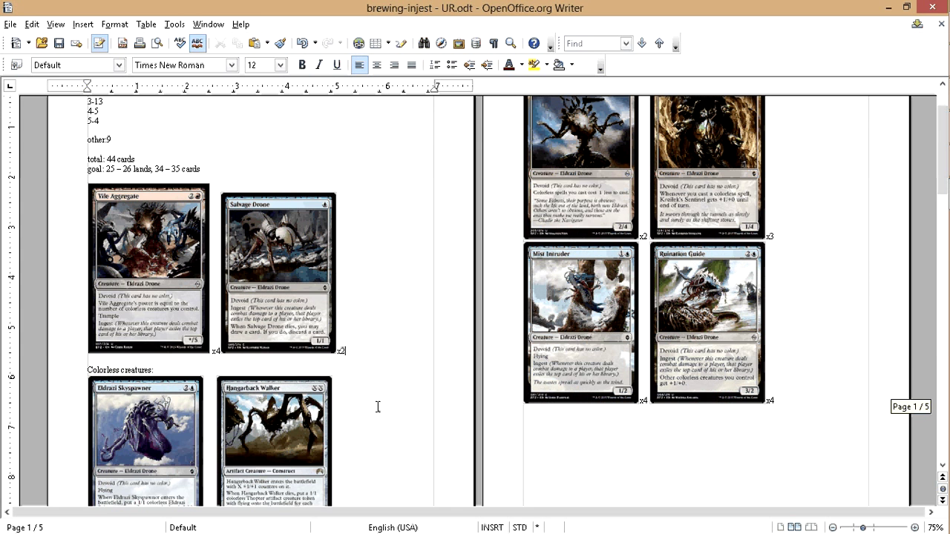
scroll(378, 407, "up", 3)
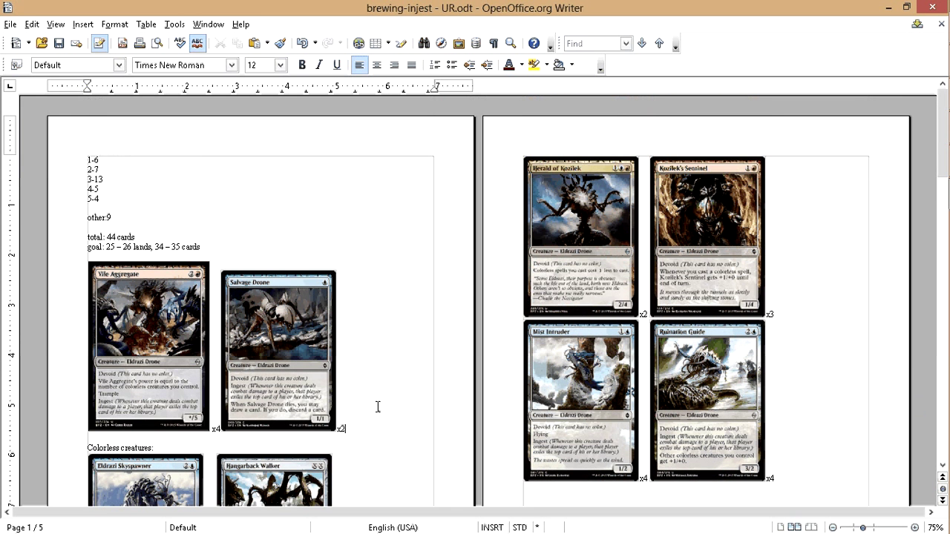
key("BackSpace")
key("BackSpace")
key("BackSpace")
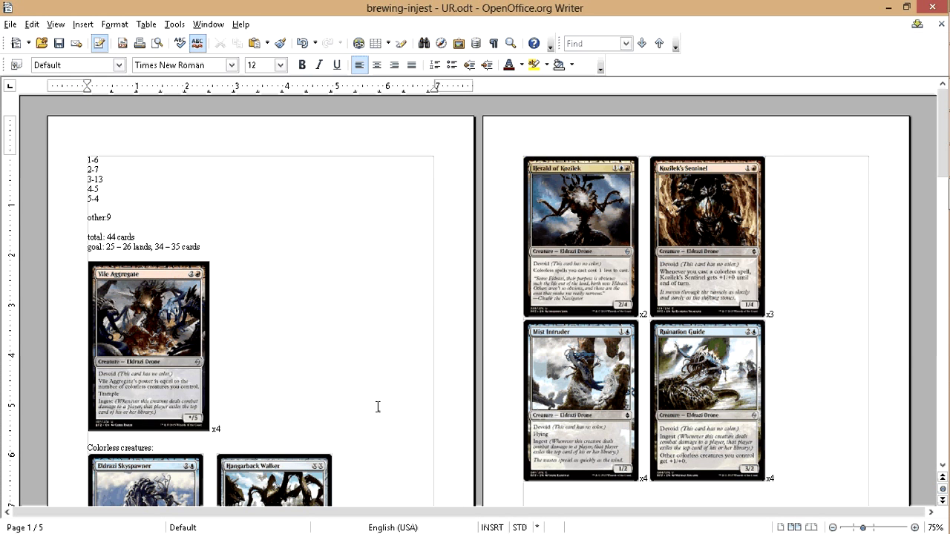
- Set the one-mana count in the mana cost tally to 4
left_click(98, 159)
key("BackSpace")
type("4")
scroll(233, 400, "down", 3)
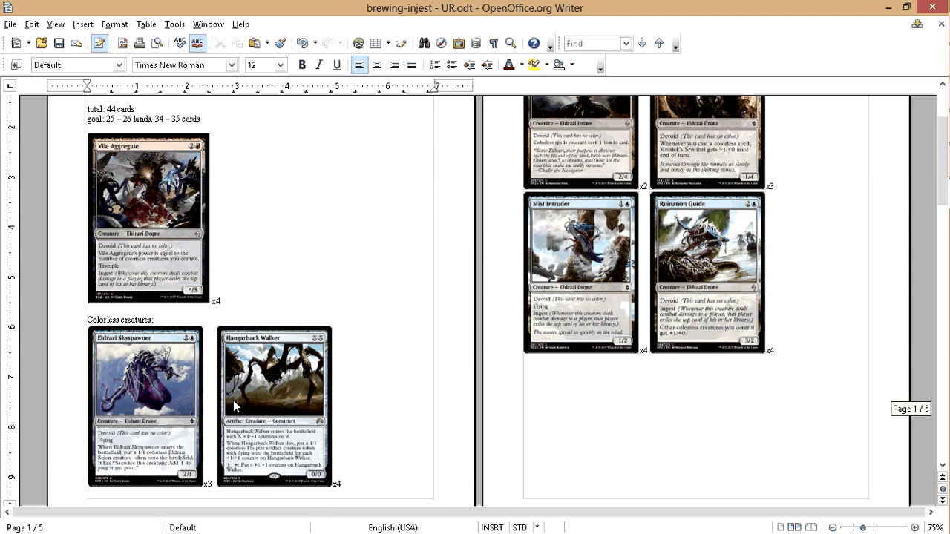
scroll(272, 318, "up", 3)
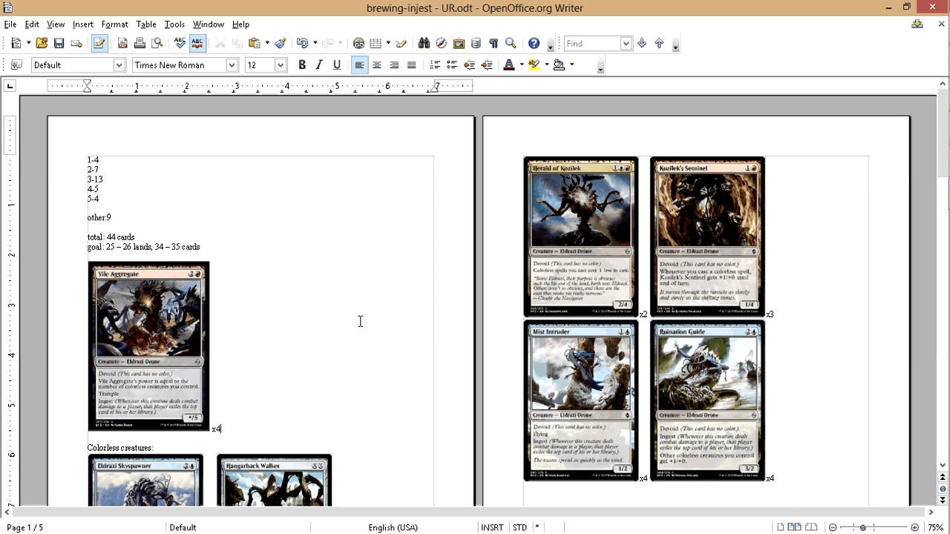
- Change the deck total below the tally to 42 cards
left_click(116, 237)
key("BackSpace")
type("2")
left_click(137, 232)
scroll(369, 221, "down", 1)
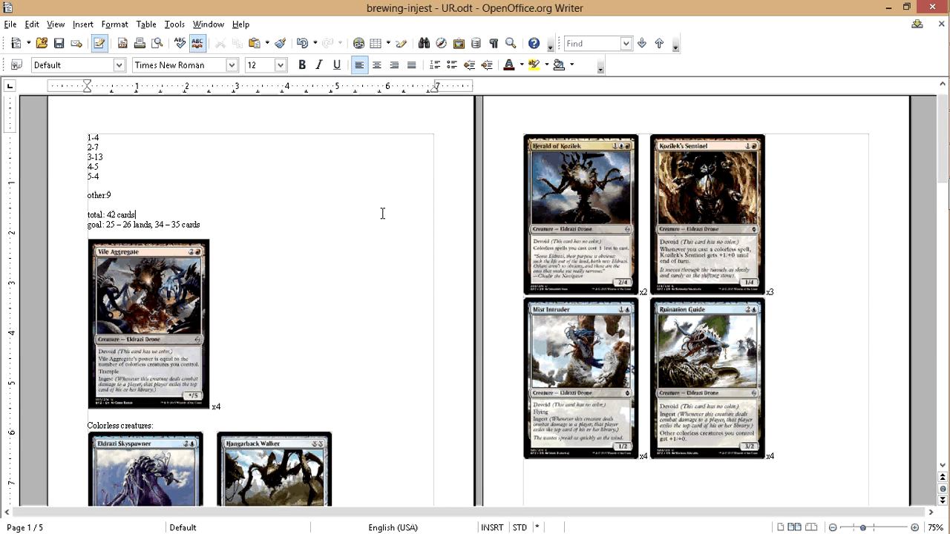
- Delete the Kozilek's Sentinel card image and its x3 copy count from the second page
left_click(813, 300)
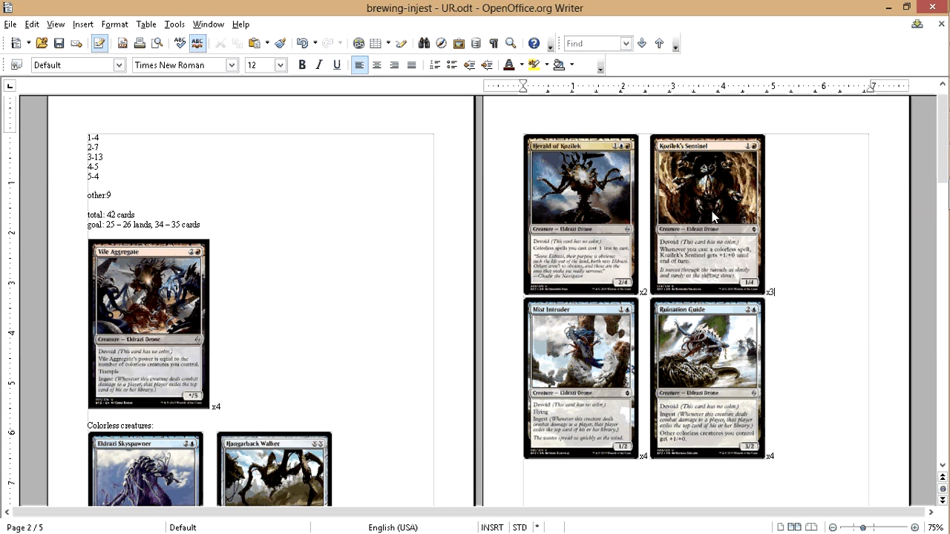
scroll(733, 216, "down", 1)
scroll(734, 216, "up", 2)
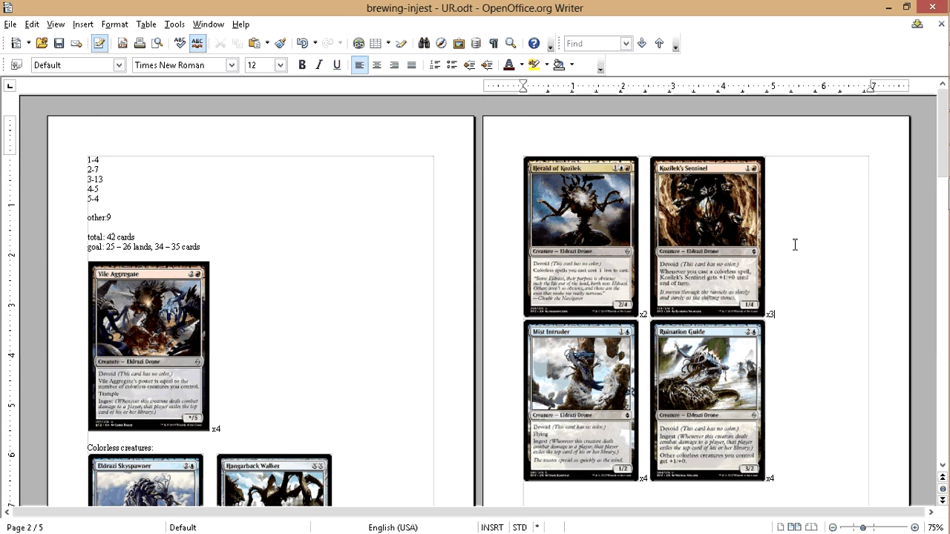
scroll(794, 244, "down", 2)
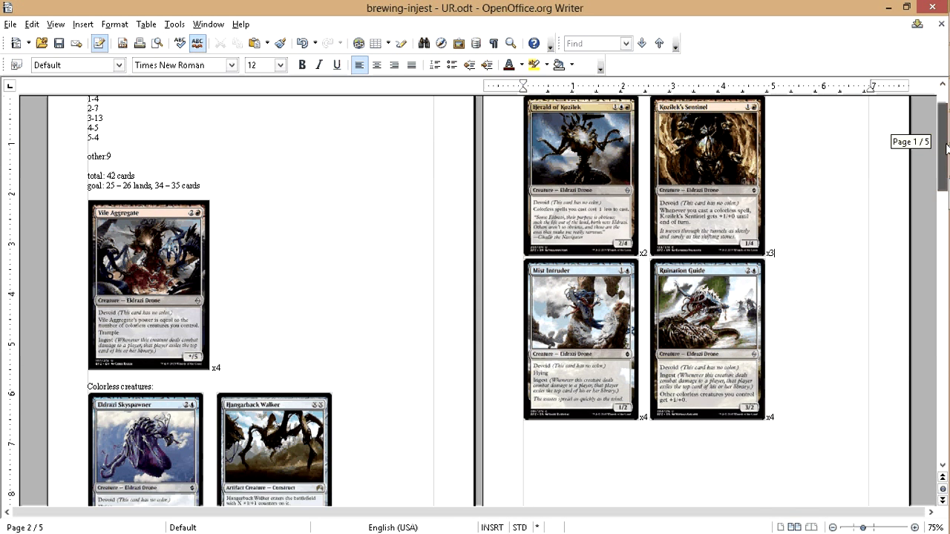
mouse_move(946, 147)
left_mouse_down()
mouse_move(947, 166)
mouse_move(936, 134)
left_mouse_up()
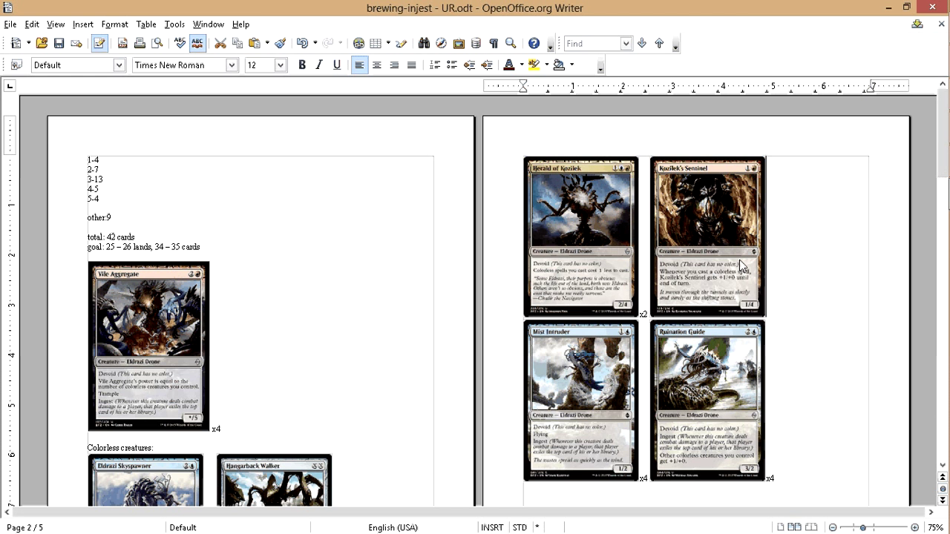
key("Delete")
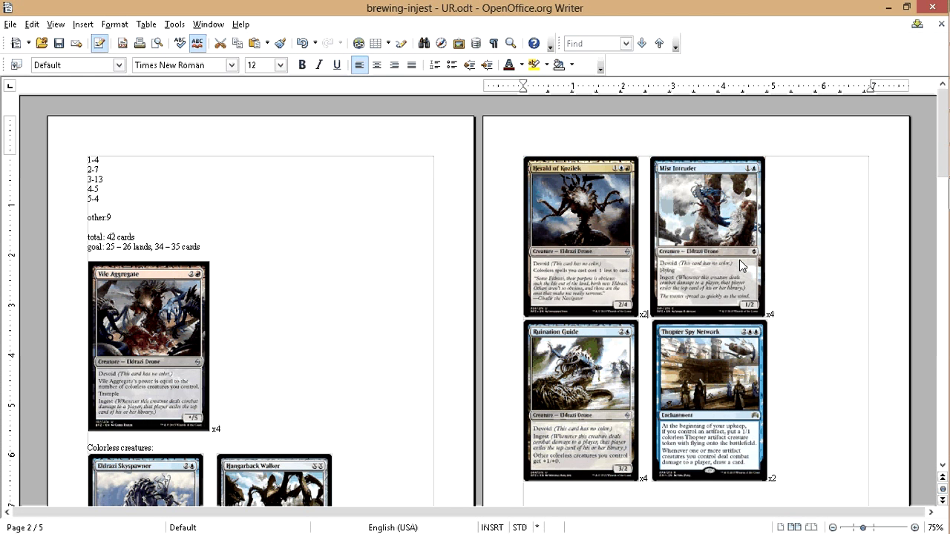
- Set the two-mana count in the tally to 4 and the deck total to 38 cards
left_click(110, 167)
key("BackSpace")
type("4")
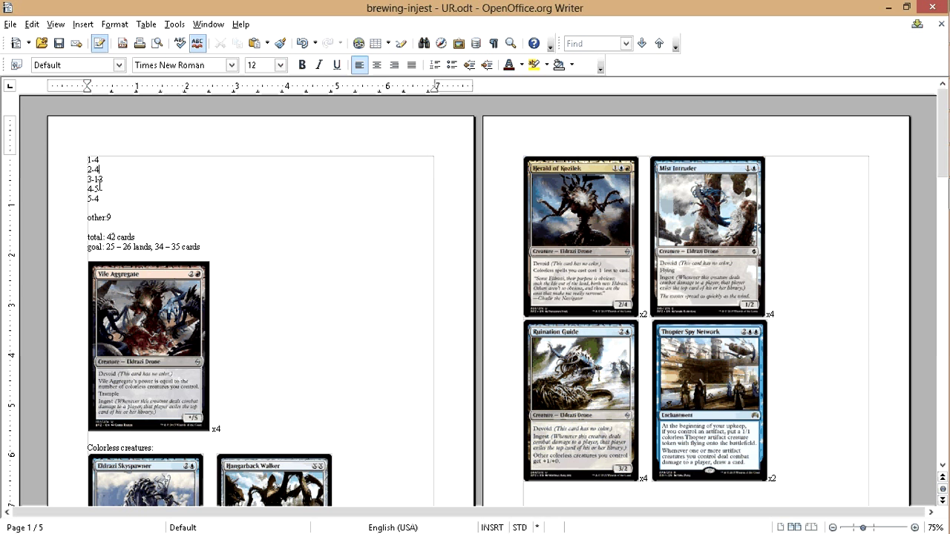
left_click(116, 237)
key("BackSpace")
key("BackSpace")
type("38")
double_click(93, 169)
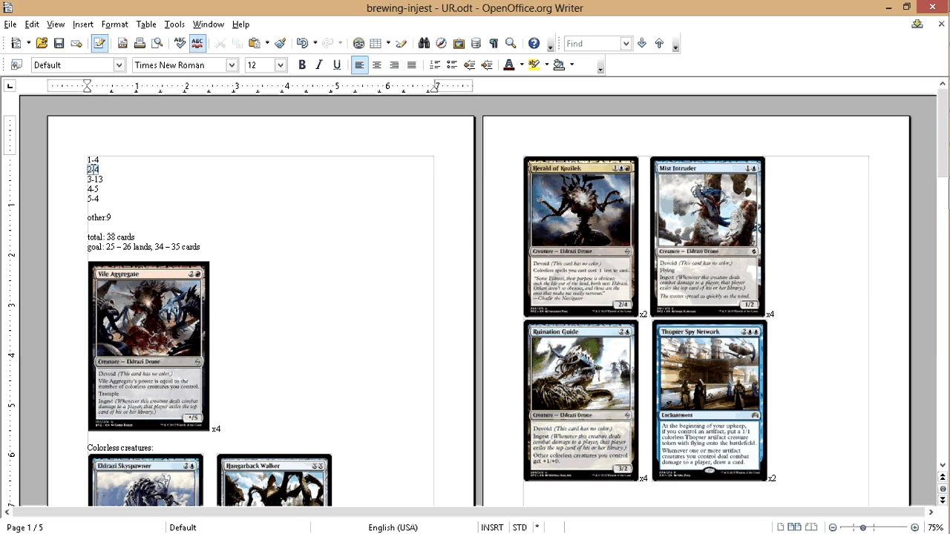
left_click(104, 169)
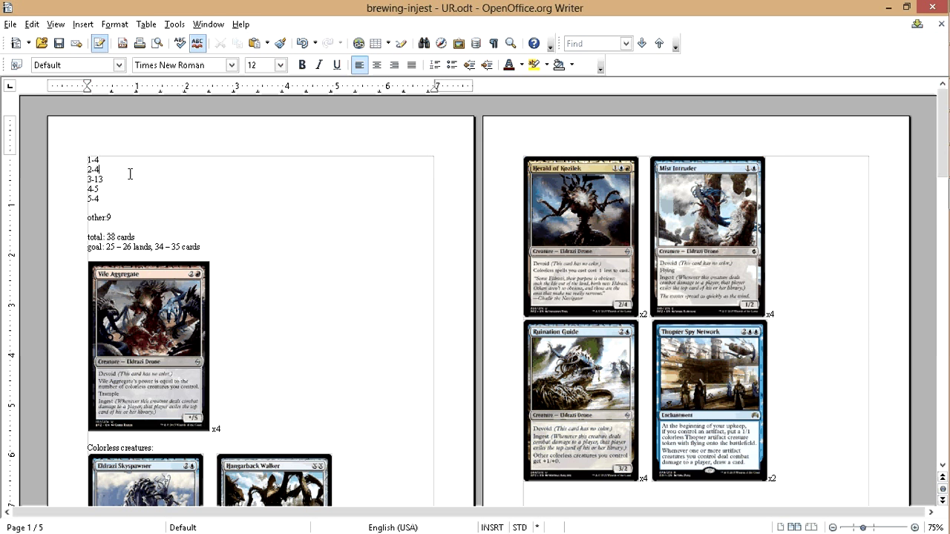
- Set the Reality Shift copy count on the last page to x2
left_click_drag(932, 104, 933, 317)
scroll(353, 356, "up", 1)
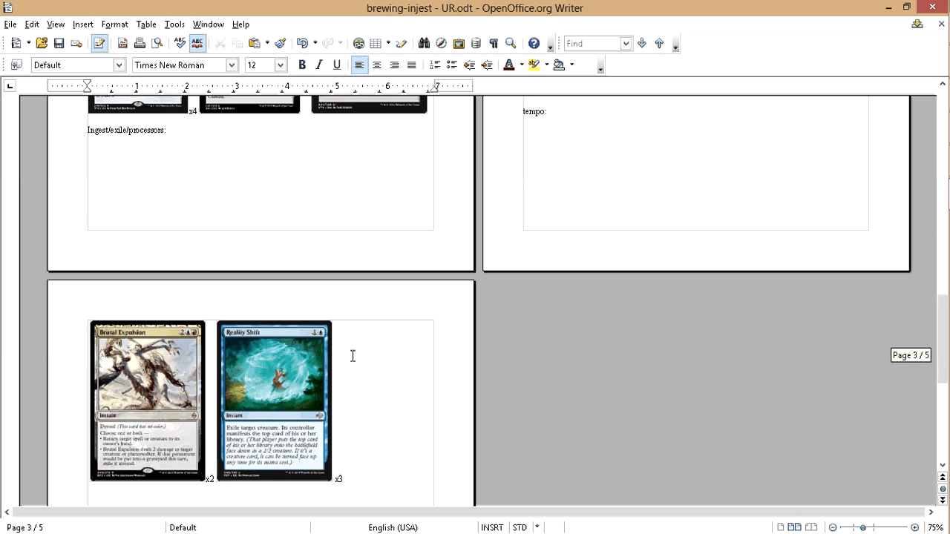
scroll(429, 331, "up", 15)
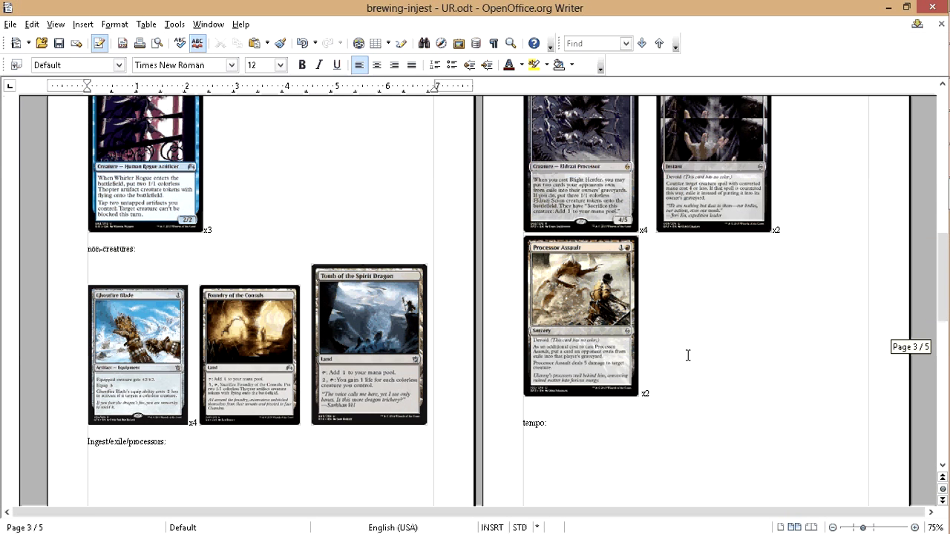
scroll(799, 292, "down", 1)
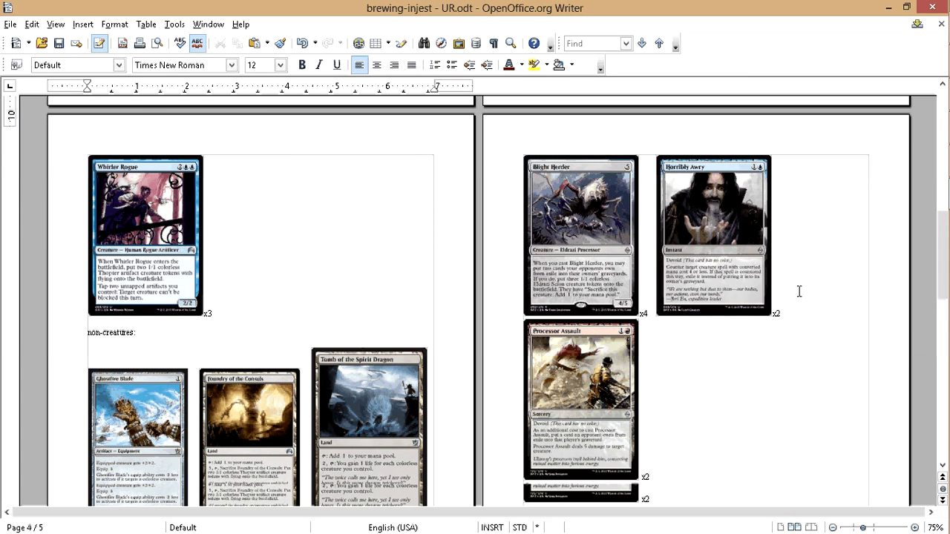
scroll(799, 292, "down", 7)
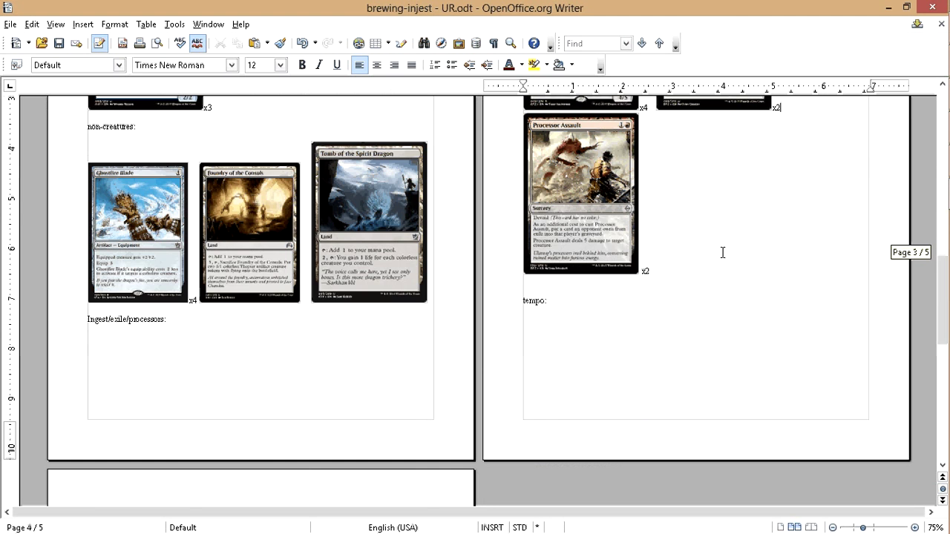
left_click(556, 175)
left_click(723, 256)
scroll(724, 245, "down", 6)
scroll(701, 393, "down", 1)
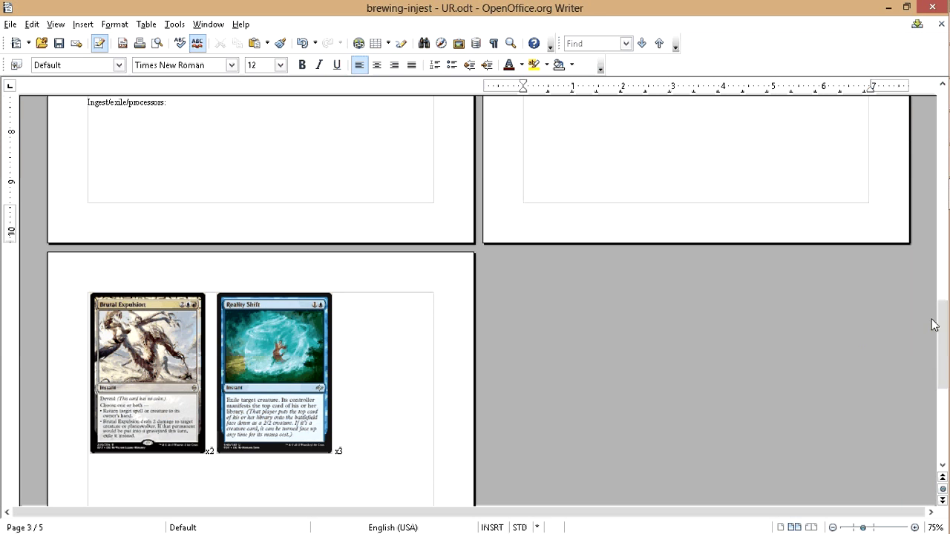
left_click_drag(944, 330, 883, 335)
left_click(360, 438)
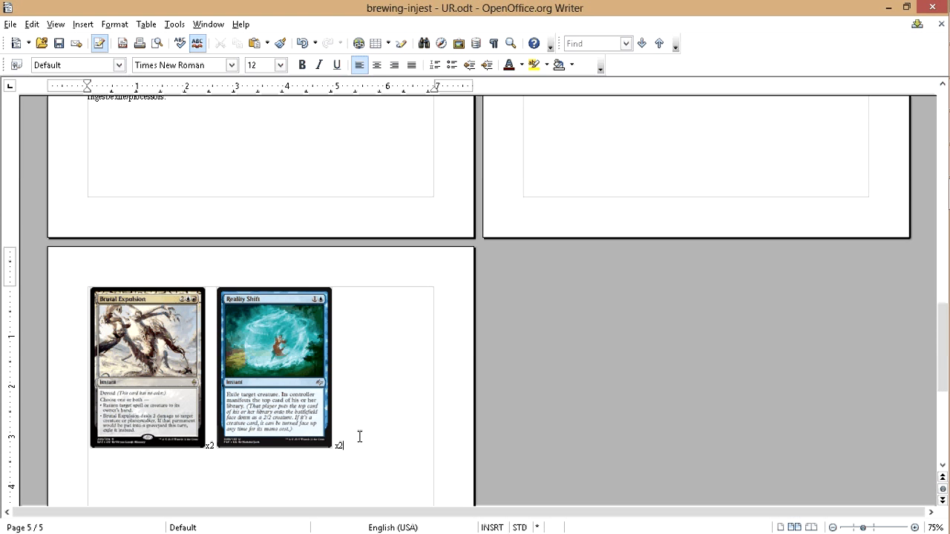
- Set the Processor Assault copy count on the fourth page to x3
scroll(505, 383, "up", 7)
scroll(505, 384, "up", 1)
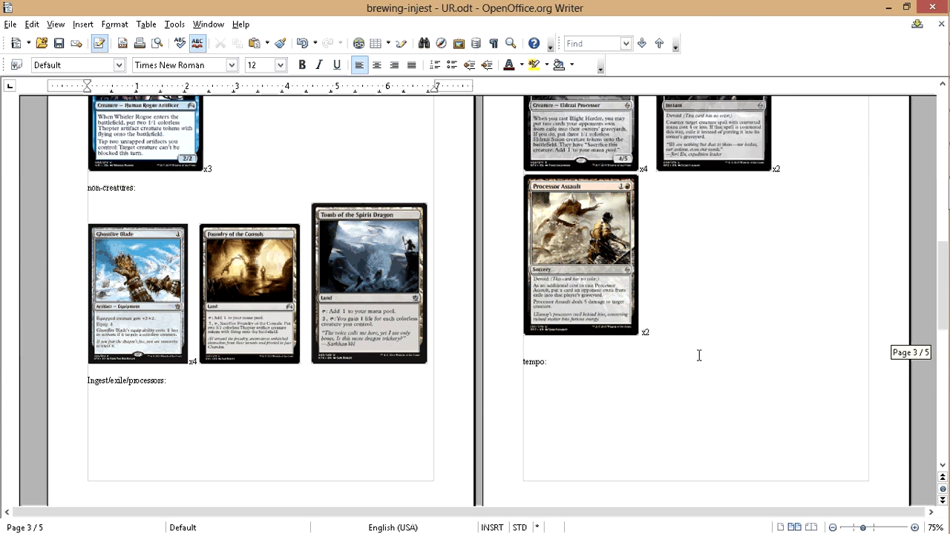
scroll(667, 346, "up", 1)
left_click(667, 345)
scroll(667, 346, "up", 3)
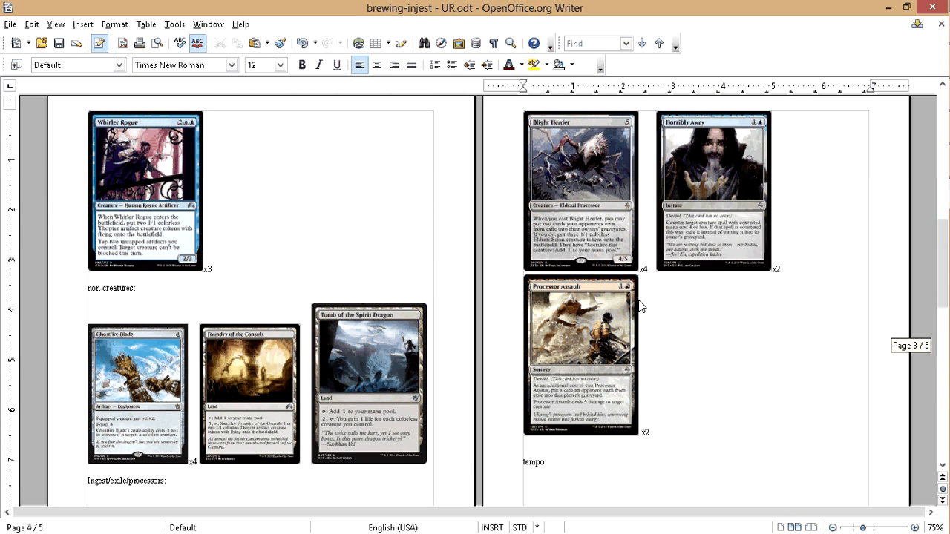
left_click(825, 269)
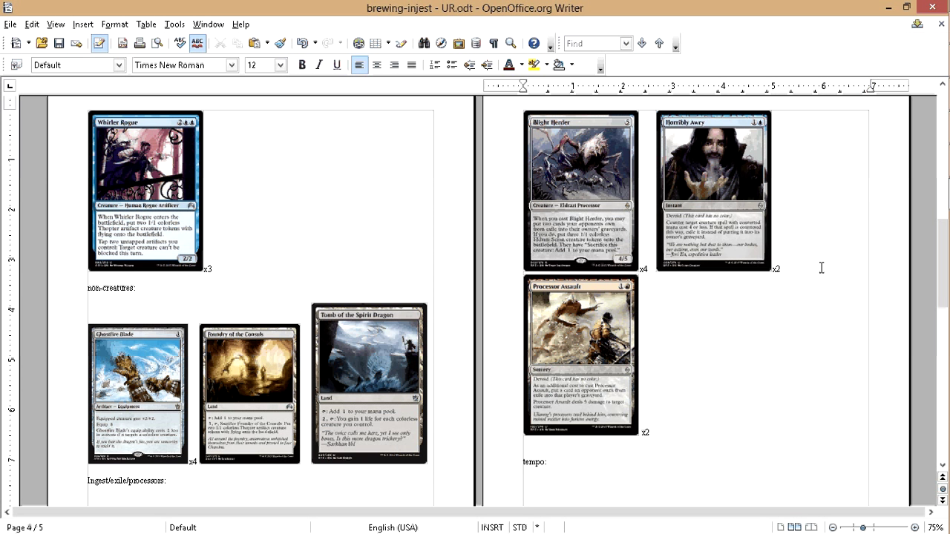
left_click(681, 430)
key("BackSpace")
type("3")
- Review the creatures on the first two pages against the mana cost tally and the 34–35 card goal
scroll(717, 399, "up", 3)
scroll(716, 399, "up", 10)
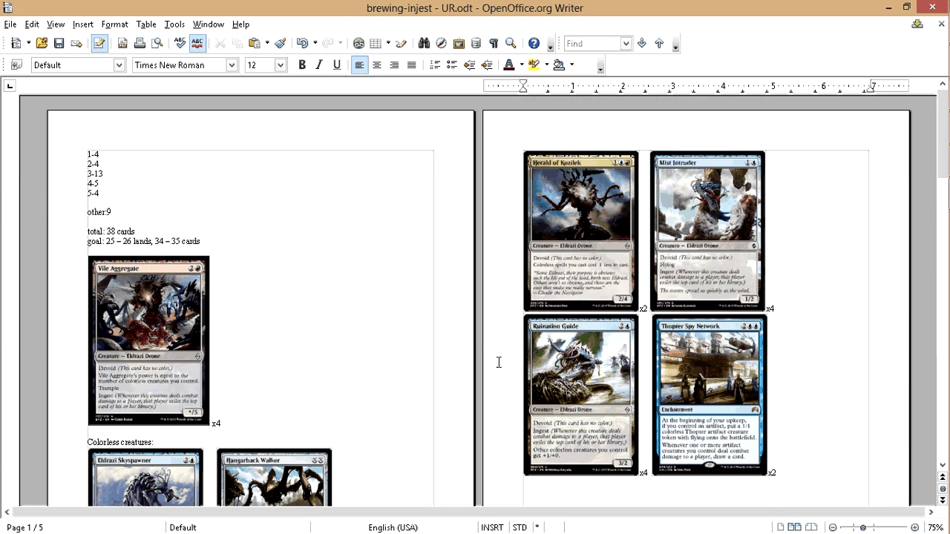
scroll(431, 303, "down", 3)
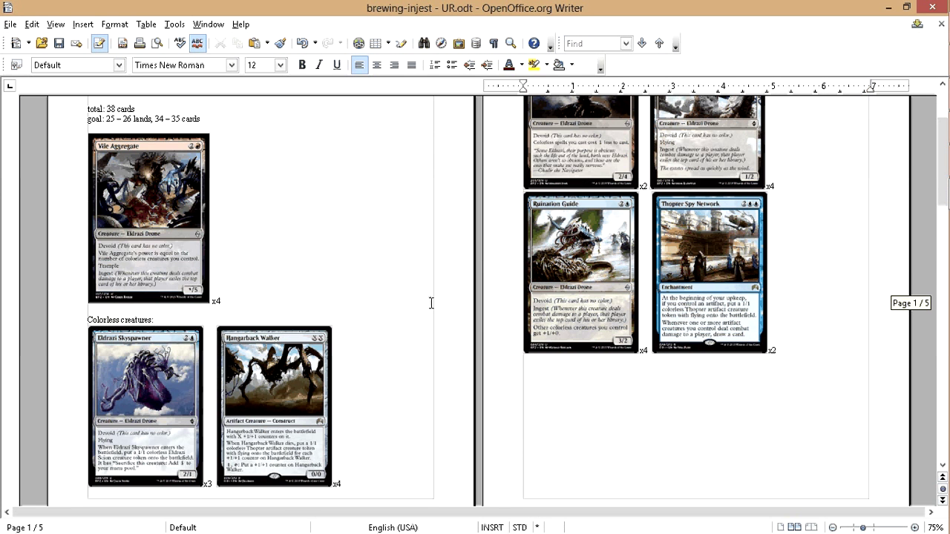
scroll(429, 305, "up", 1)
scroll(429, 305, "up", 2)
scroll(427, 312, "up", 1)
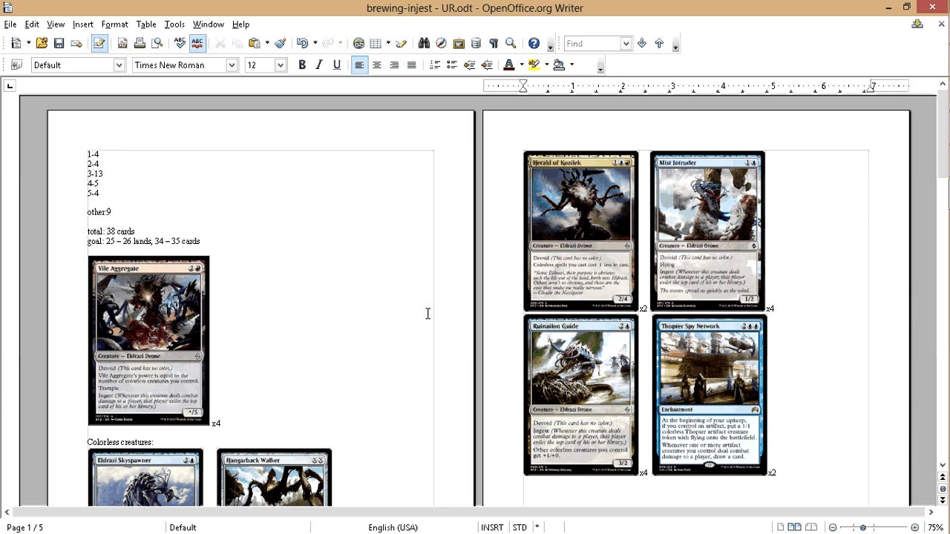
scroll(427, 313, "down", 4)
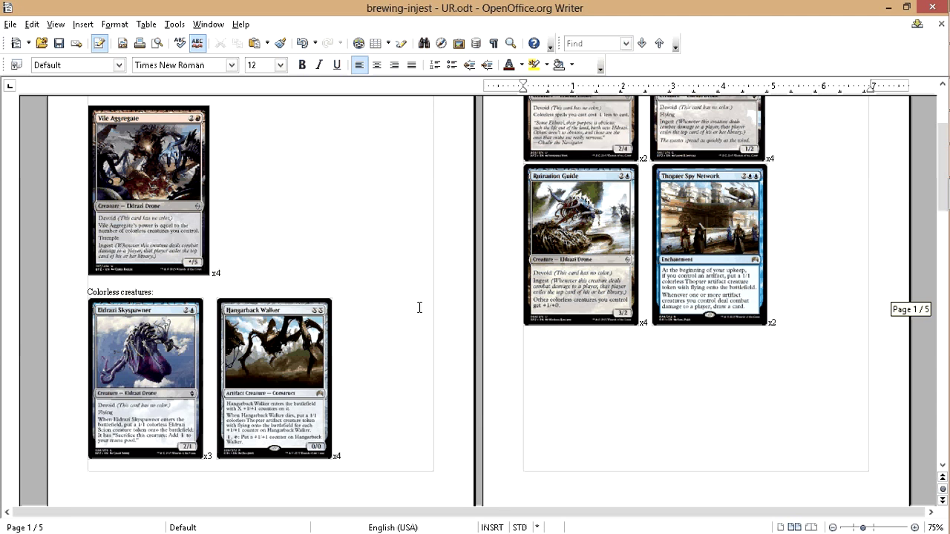
scroll(418, 310, "up", 3)
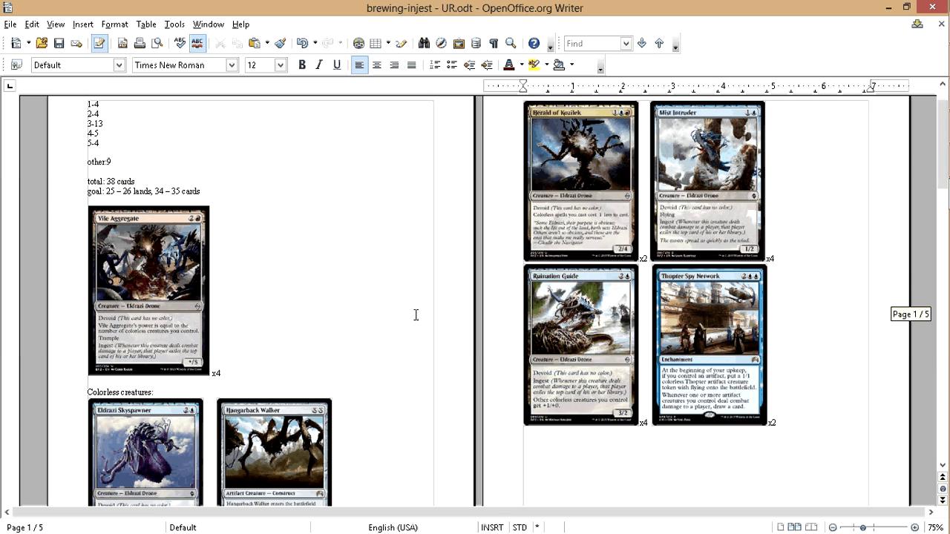
scroll(418, 309, "down", 1)
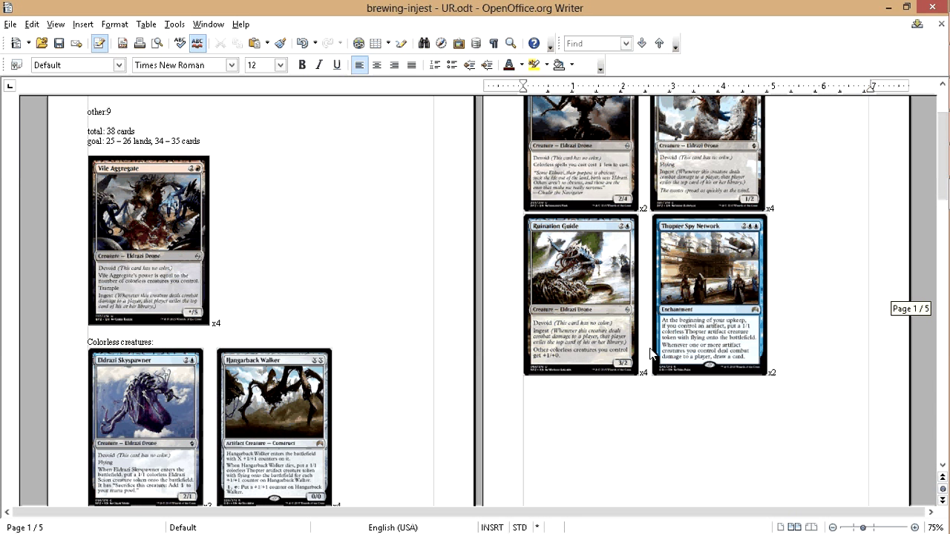
- Compare the Ruination Guide card on the second page with the Vile Aggregate card on the first page
left_click(585, 310)
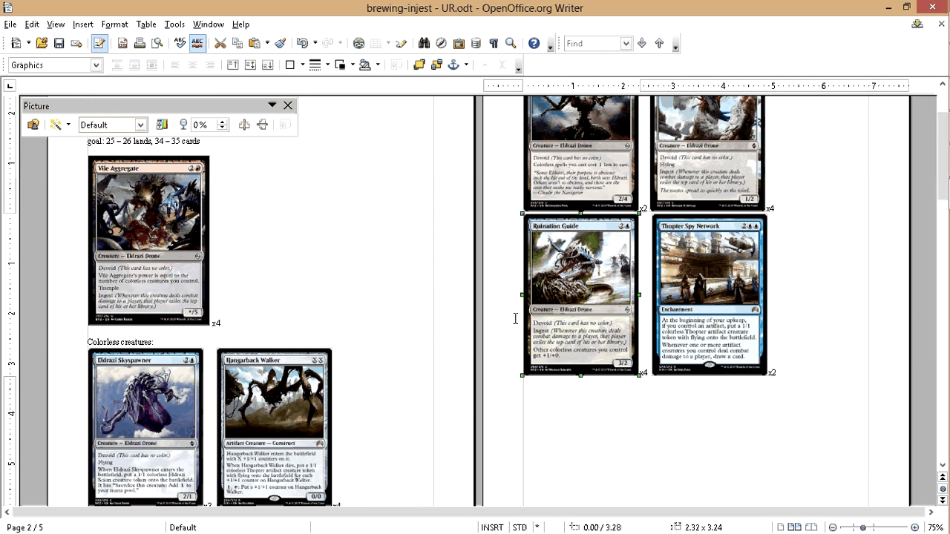
left_click(206, 226)
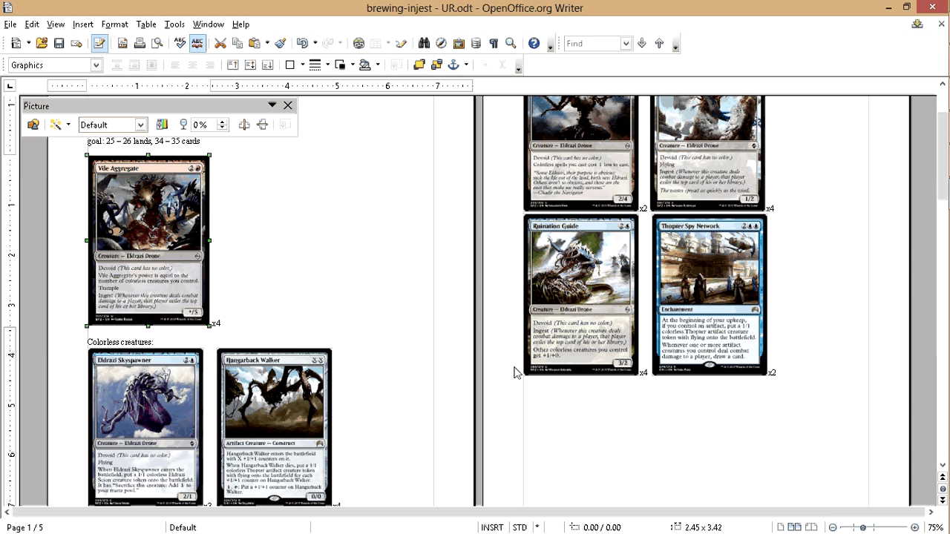
left_click(564, 279)
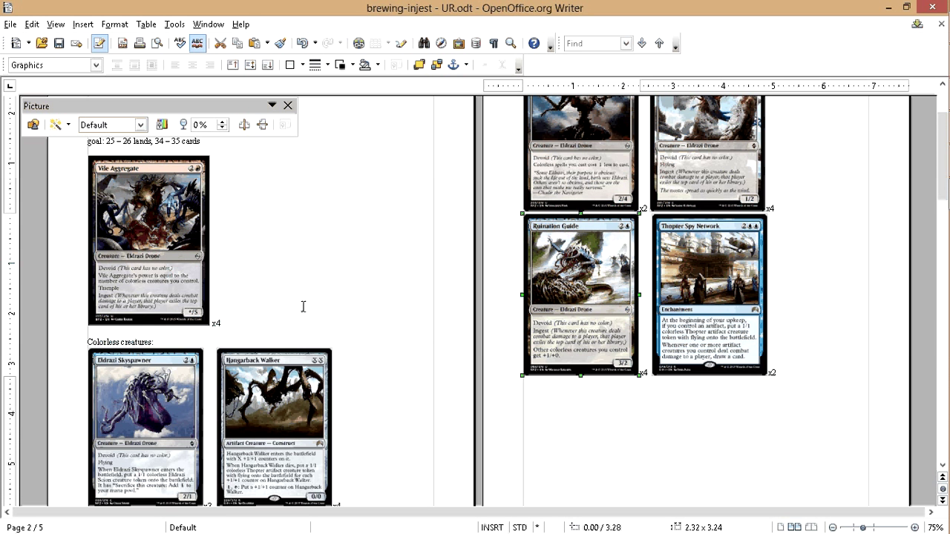
scroll(271, 305, "up", 1)
left_click(204, 311)
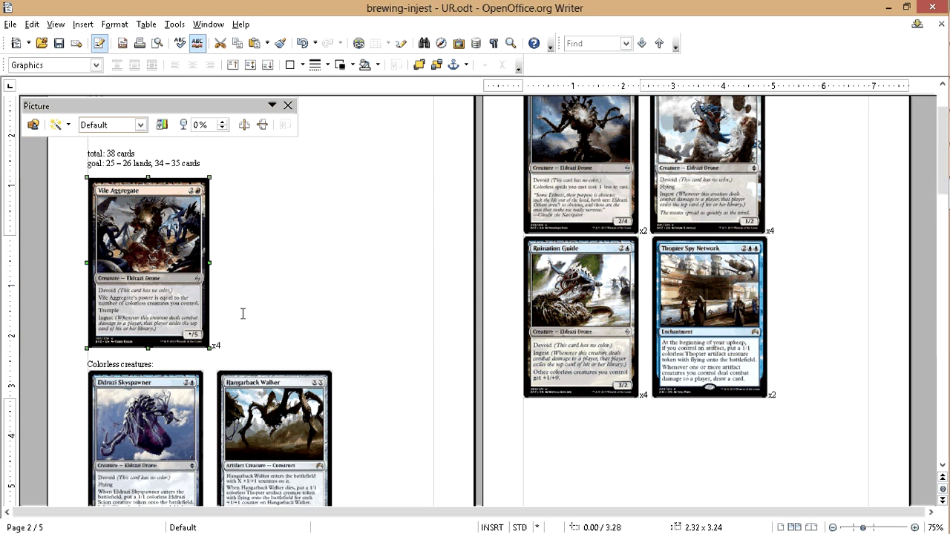
left_click(269, 337)
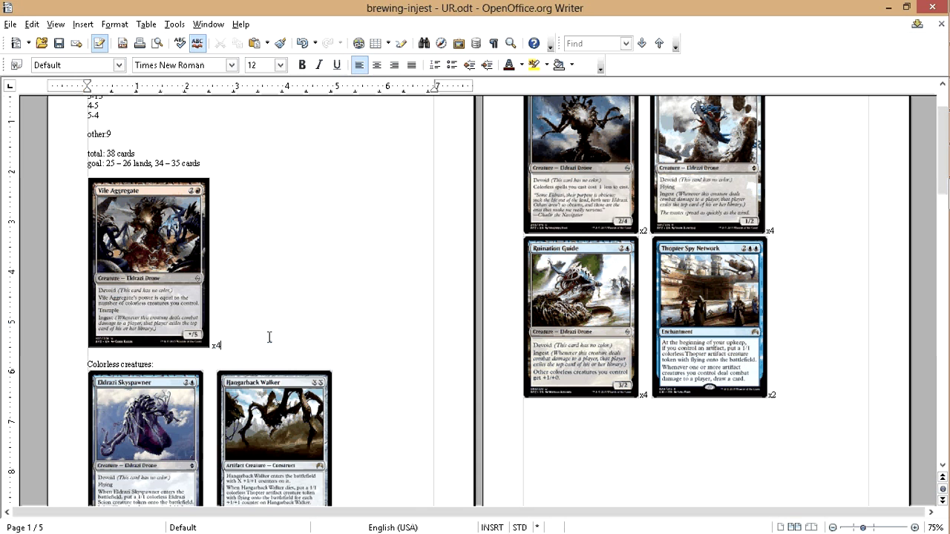
left_click(589, 327)
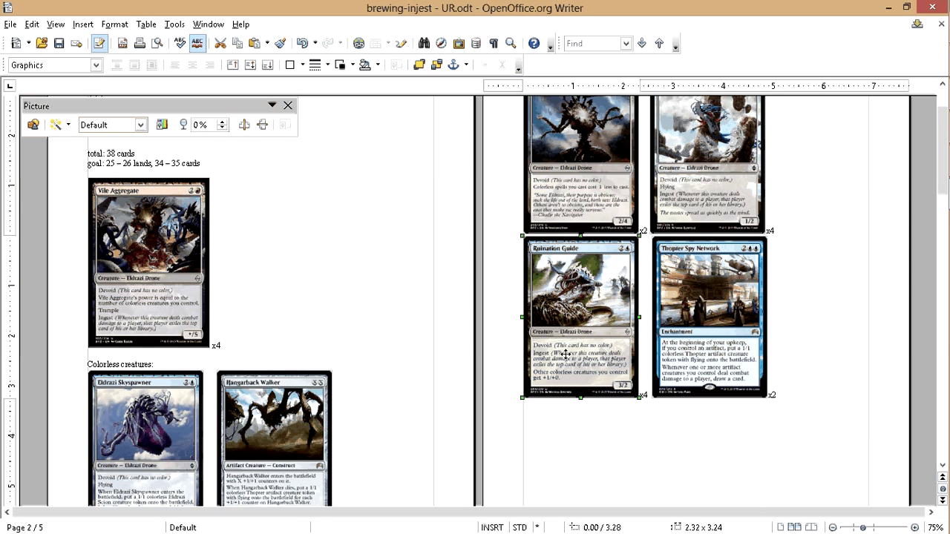
left_click(357, 322)
- Check the Whirler Rogue, Blight Herder and Ghostfire Blade cards and their copy counts on the third and fourth pages
scroll(384, 301, "up", 2)
scroll(459, 211, "down", 8)
scroll(459, 211, "down", 5)
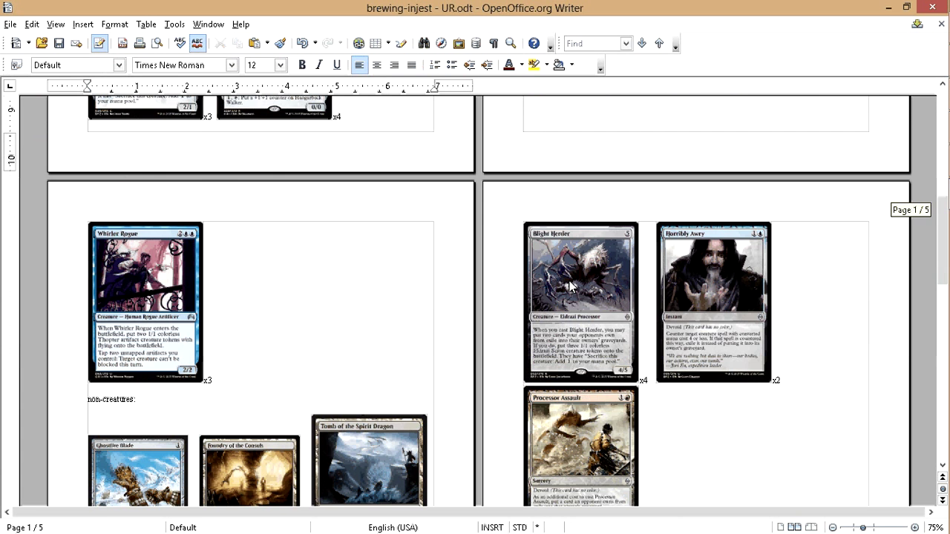
scroll(484, 273, "down", 3)
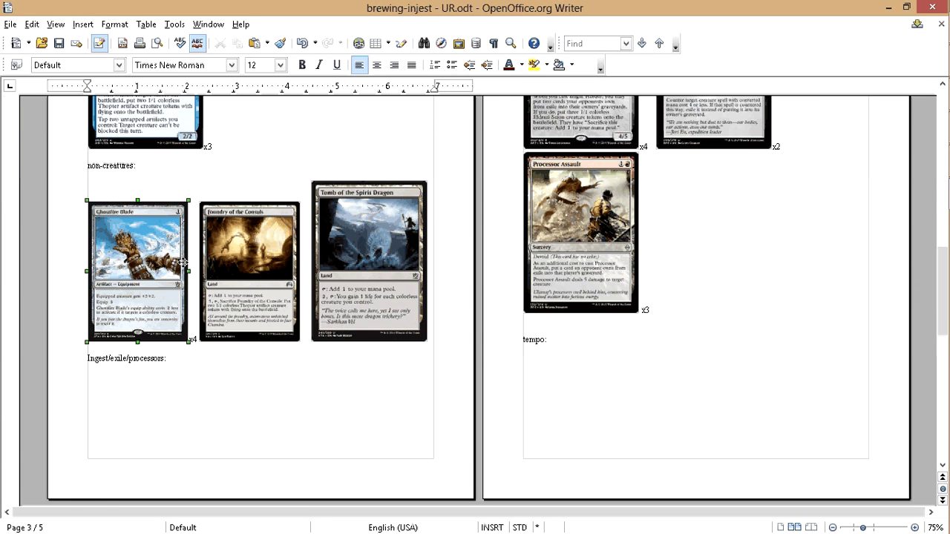
left_click(260, 216)
left_click(264, 188)
scroll(275, 236, "up", 10)
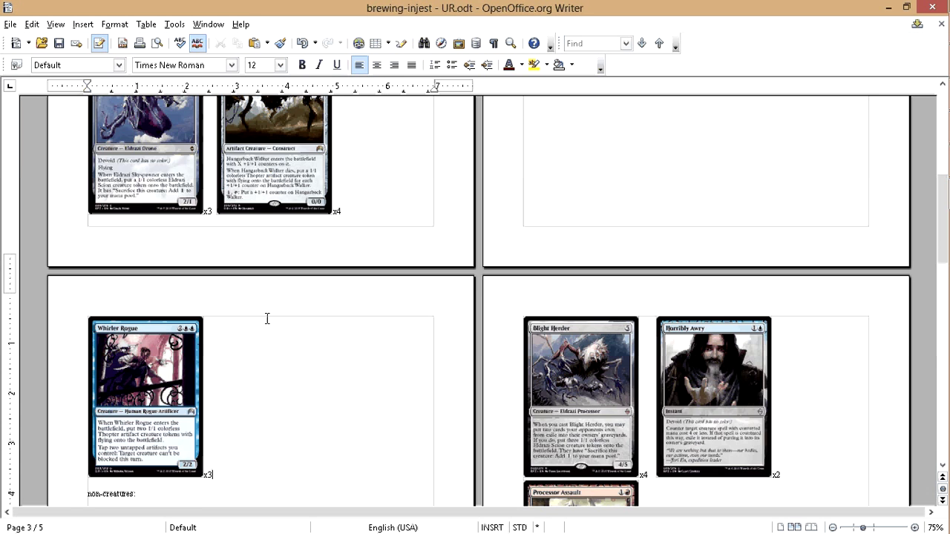
- Set the Ruination Guide copy count on the second page to x2
scroll(309, 346, "up", 3)
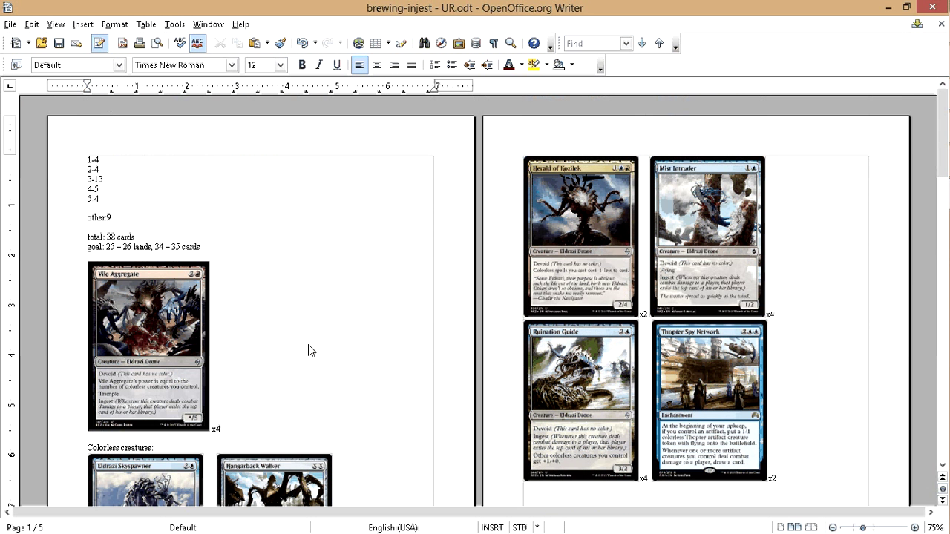
scroll(308, 344, "down", 1)
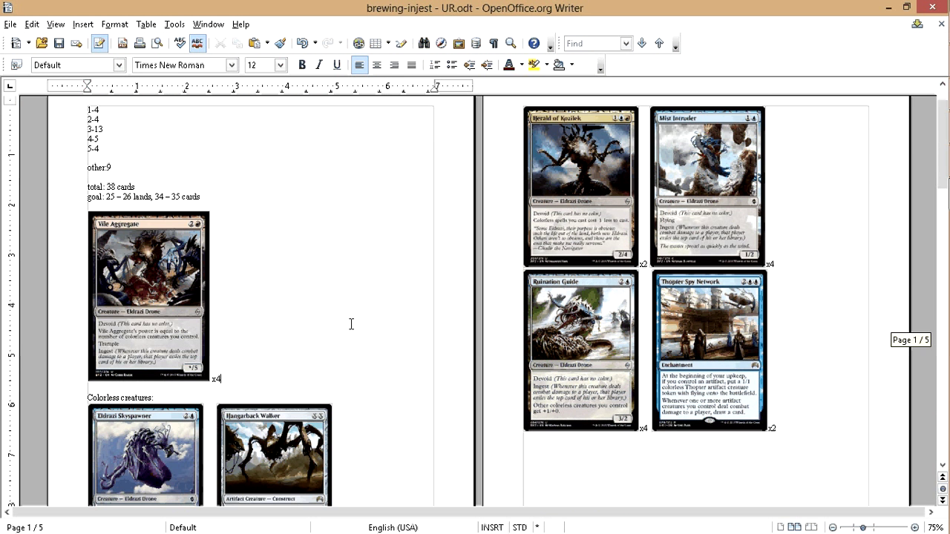
left_click(655, 438)
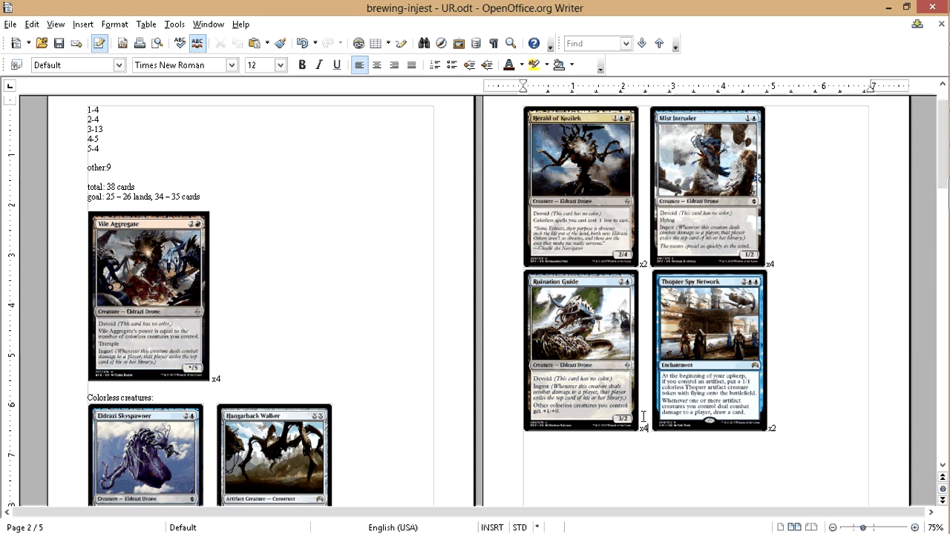
left_click(644, 417)
key("Delete")
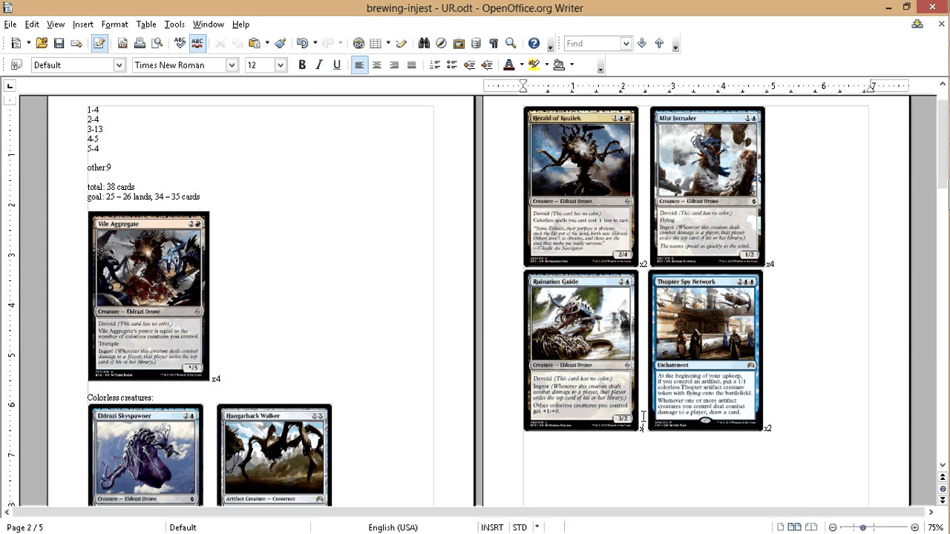
type("2")
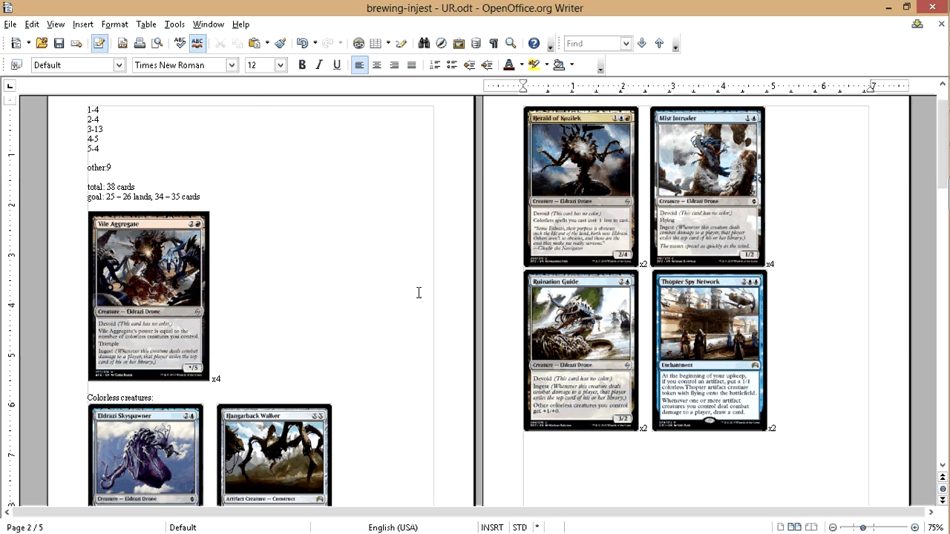
- Update the three-mana tally on the first page to 11 and the card total to 36
left_click(125, 123)
key("BackSpace")
type("1")
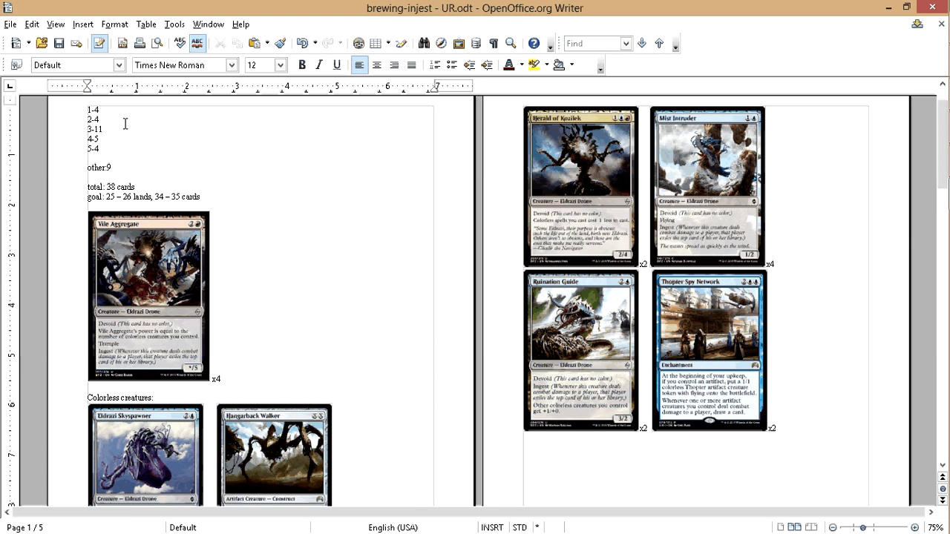
left_click(120, 190)
key("BackSpace")
type("6")
- Set the Hangarback Walker copy count under the colorless creatures to x3
scroll(290, 221, "down", 1)
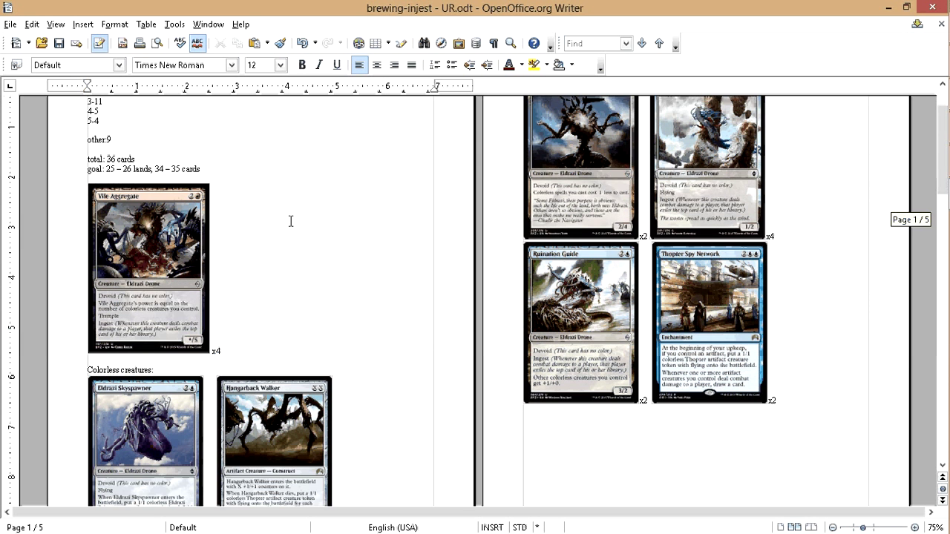
scroll(334, 200, "down", 3)
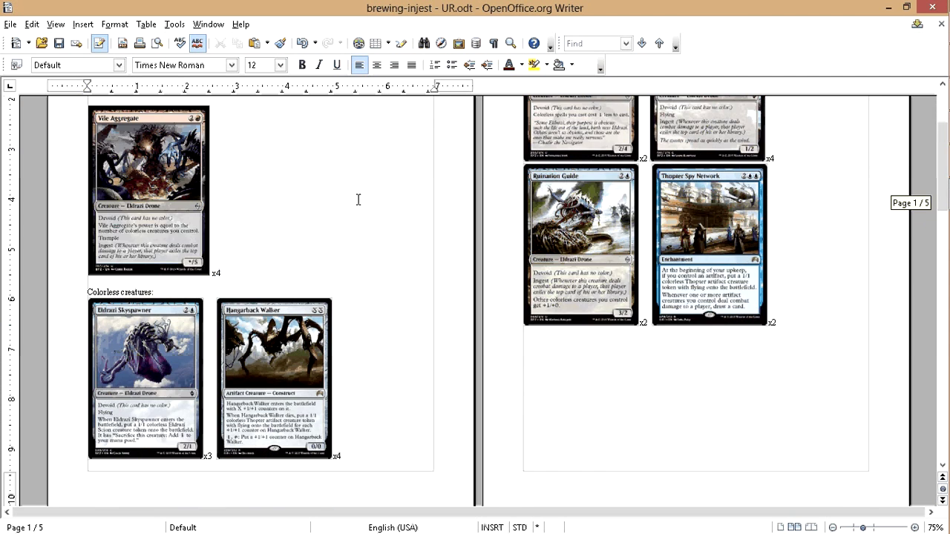
scroll(357, 215, "up", 4)
scroll(359, 224, "up", 1)
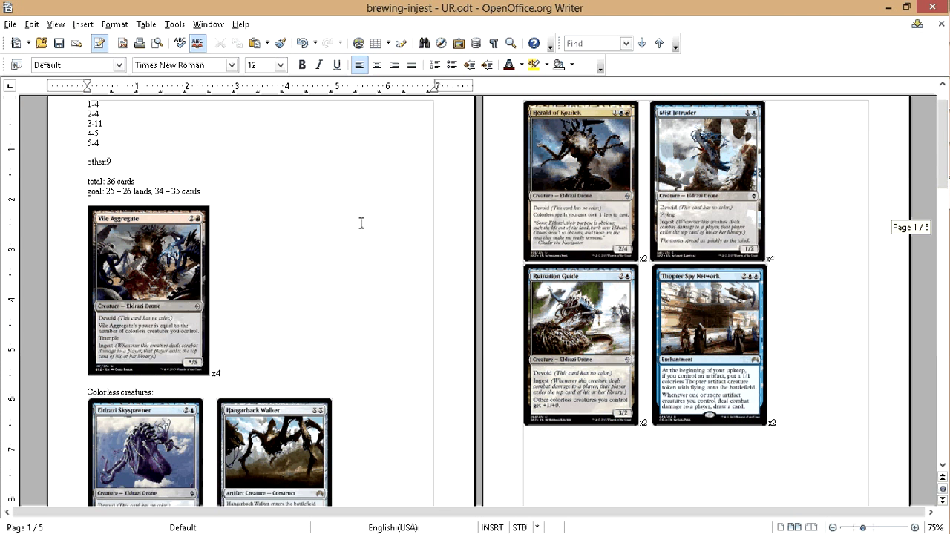
scroll(360, 223, "up", 1)
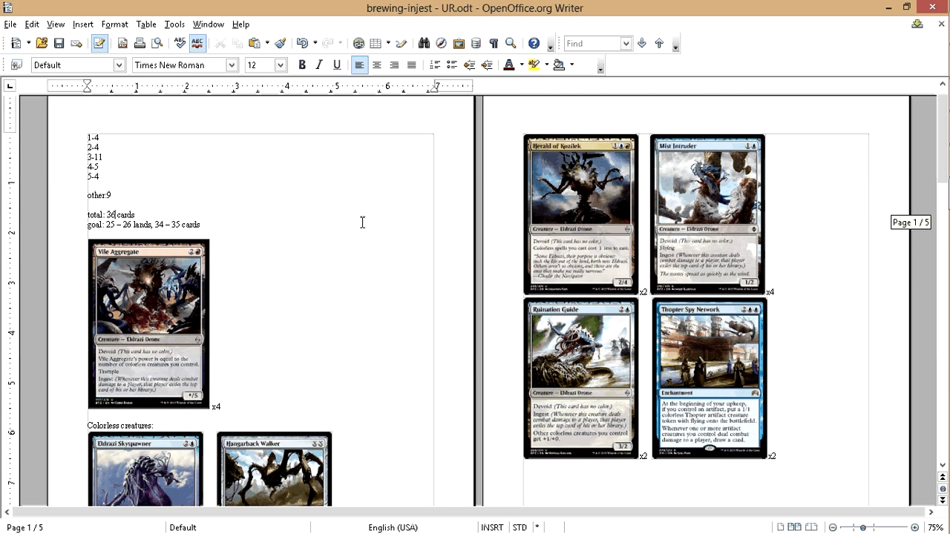
scroll(364, 220, "down", 5)
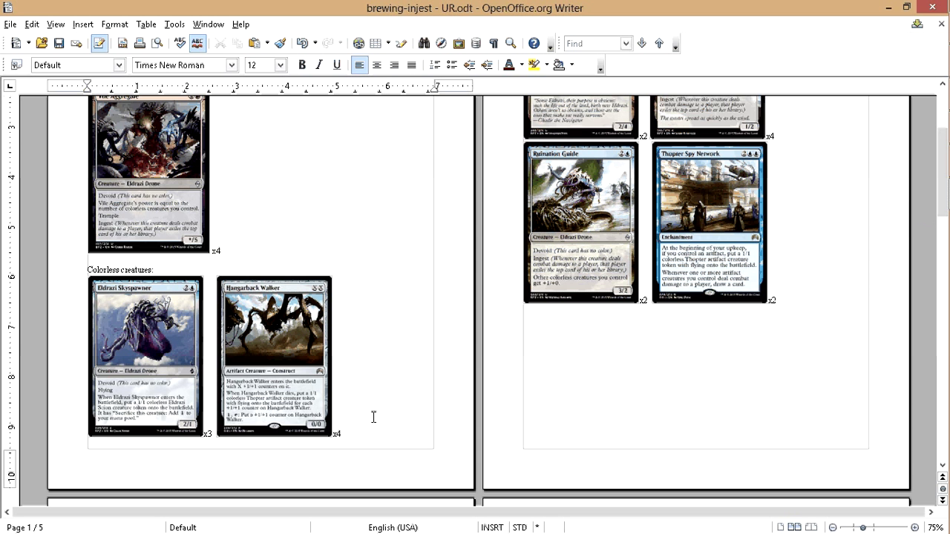
key("BackSpace")
type("3")
- Change the three-mana tally on the first page to 10 and the card total to 35
scroll(157, 305, "up", 6)
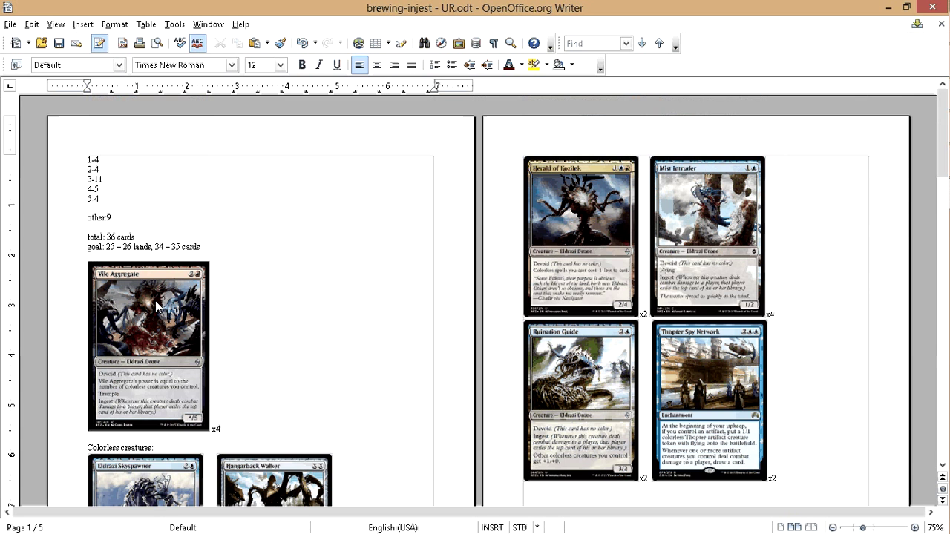
left_click(119, 182)
key("BackSpace")
type("0")
key("BackSpace")
type("5")
- Review the creatures, non-creature cards and processors on all pages together with their copy counts
scroll(414, 229, "down", 3)
scroll(414, 230, "down", 10)
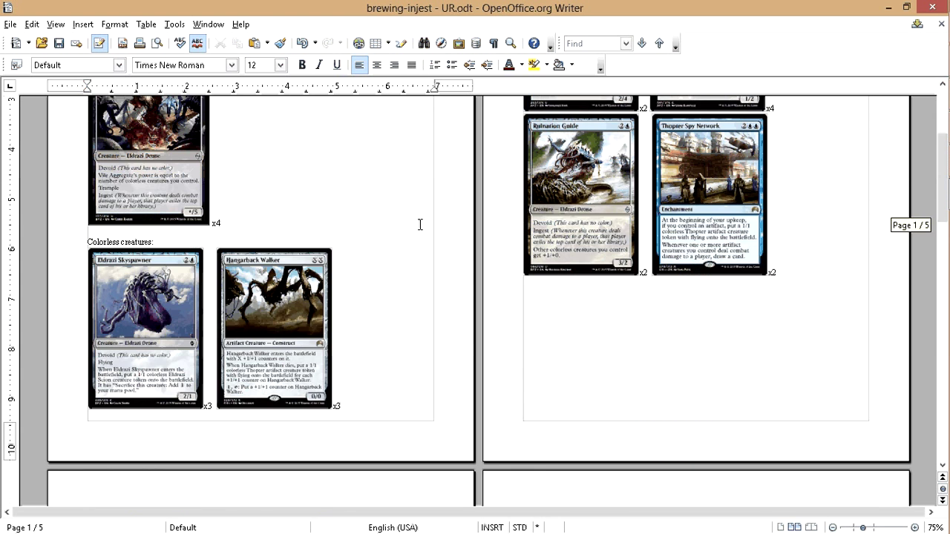
scroll(345, 241, "down", 4)
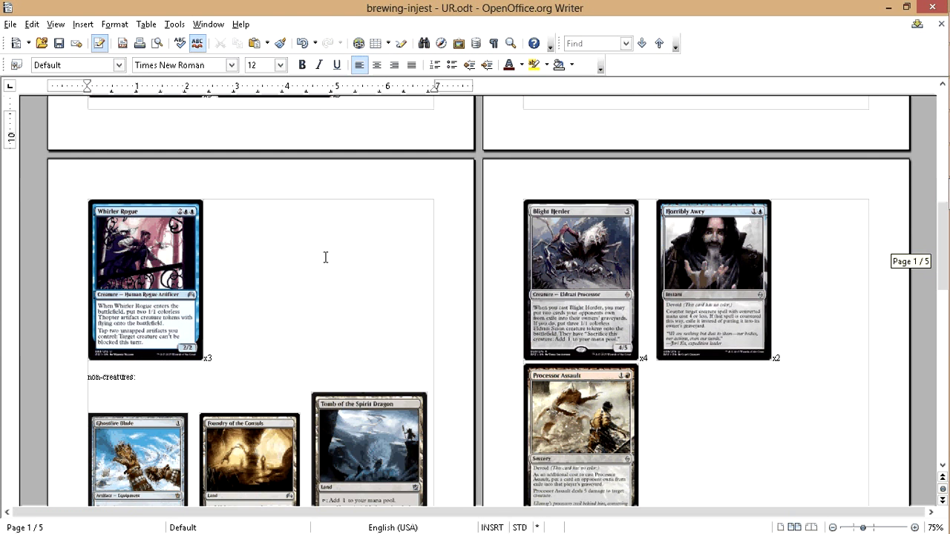
scroll(309, 205, "down", 3)
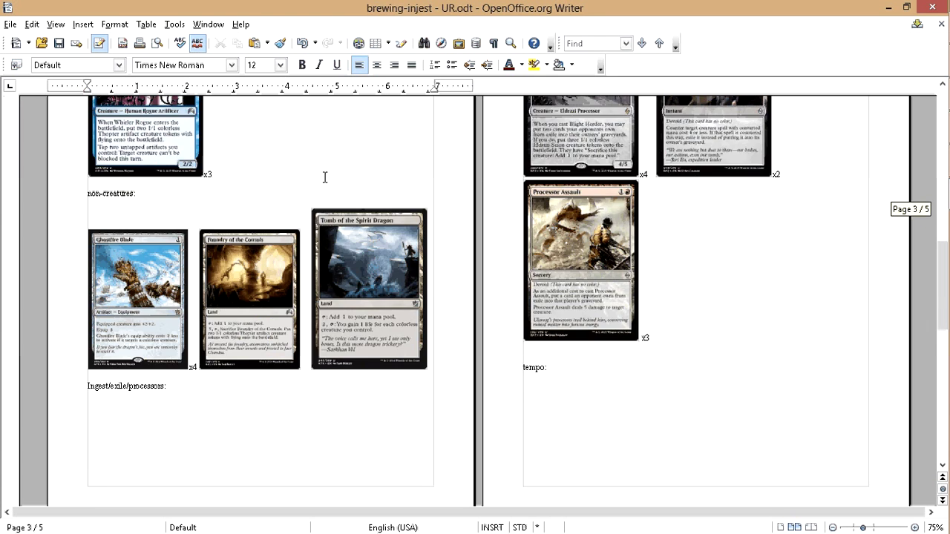
scroll(327, 182, "down", 10)
scroll(344, 288, "up", 5)
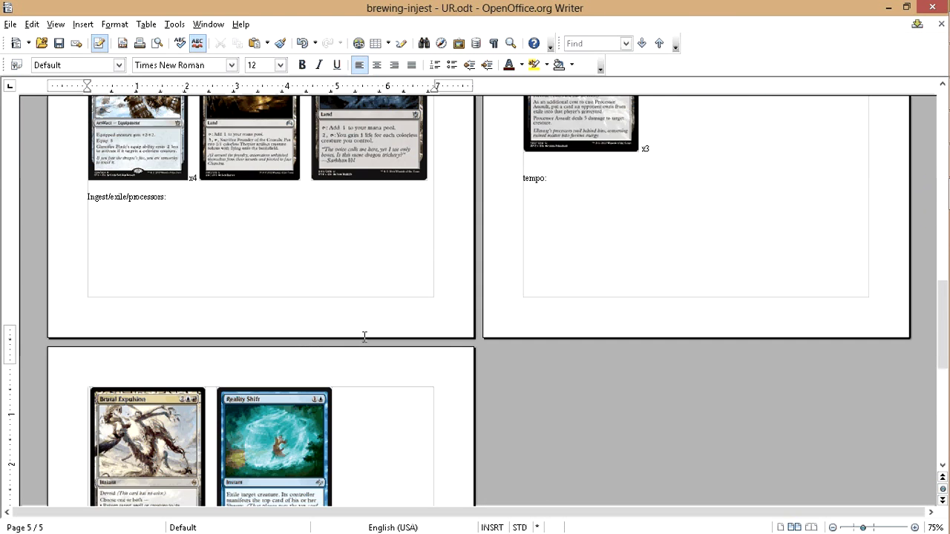
scroll(365, 337, "down", 2)
scroll(358, 403, "up", 9)
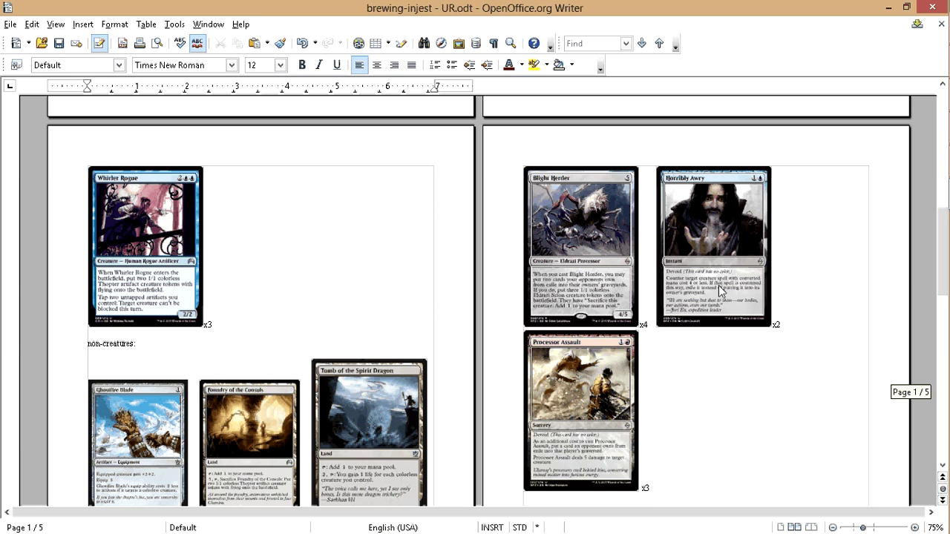
scroll(683, 329, "down", 2)
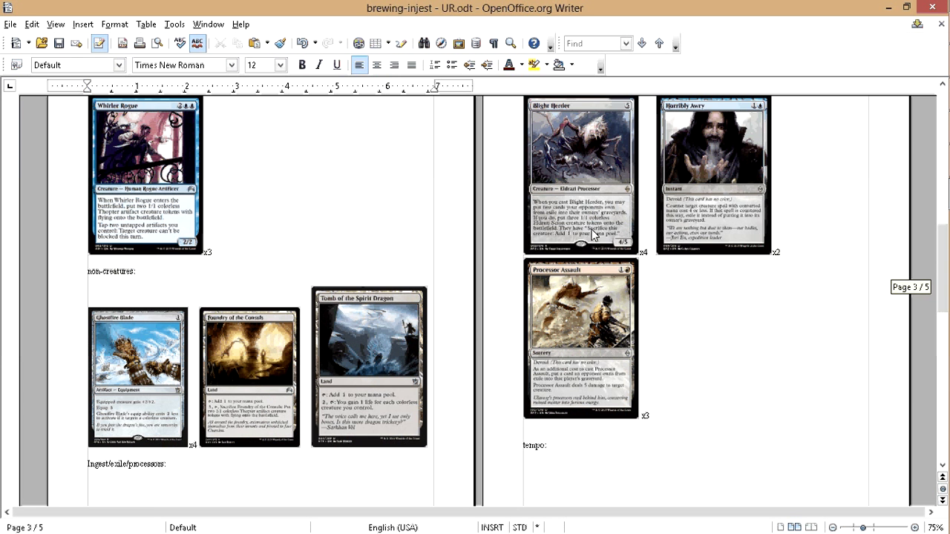
scroll(593, 235, "up", 3)
scroll(229, 305, "up", 9)
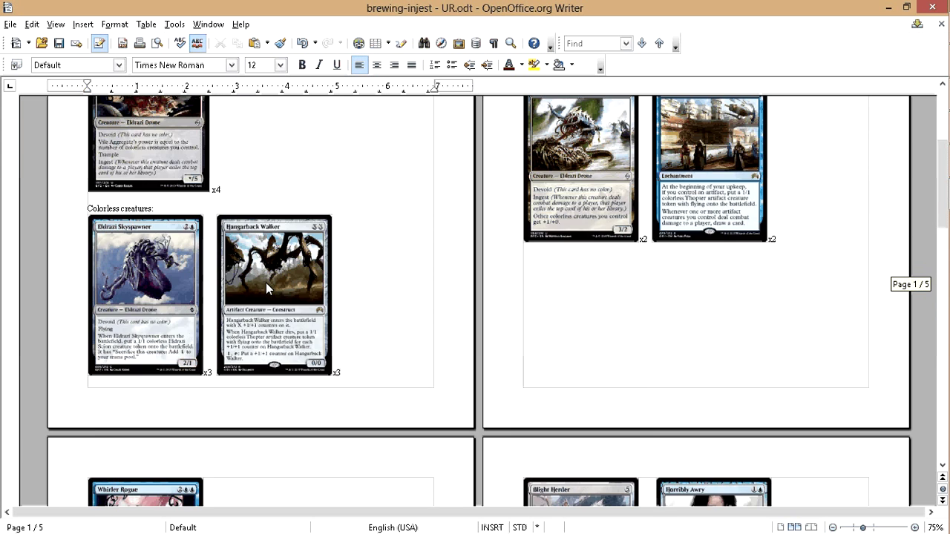
scroll(379, 305, "up", 1)
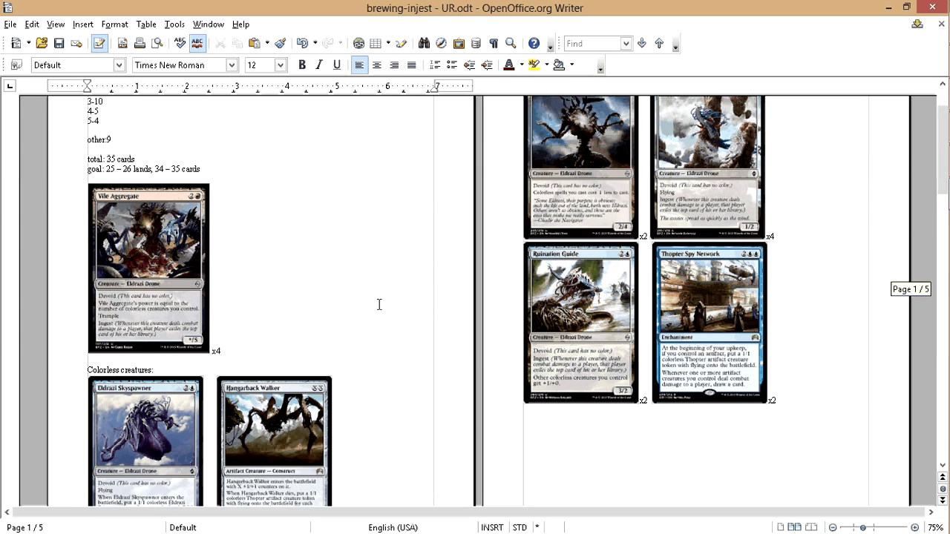
- Examine Vile Aggregate, Ruination Guide and Brutal Expulsion, along with the processor cards on the fourth page
left_click(153, 270)
scroll(564, 288, "up", 1)
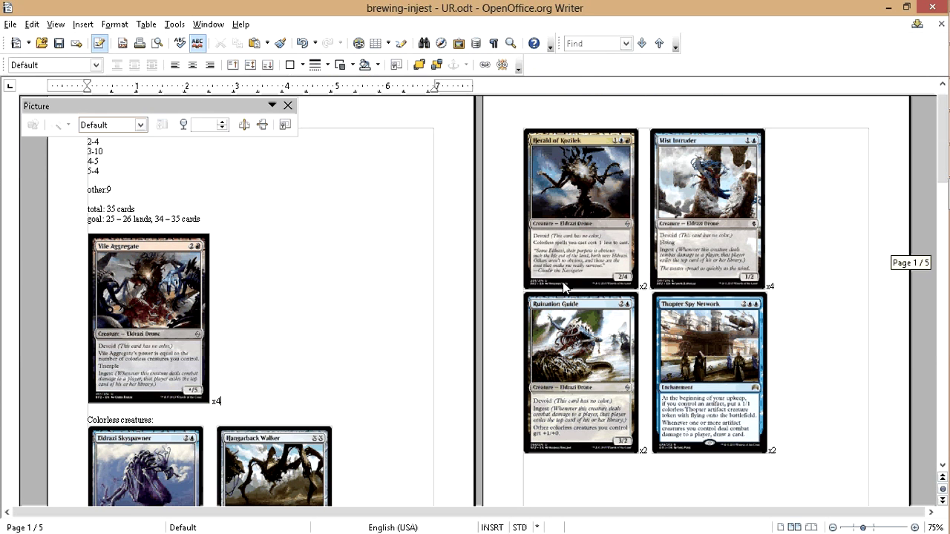
left_click(787, 235)
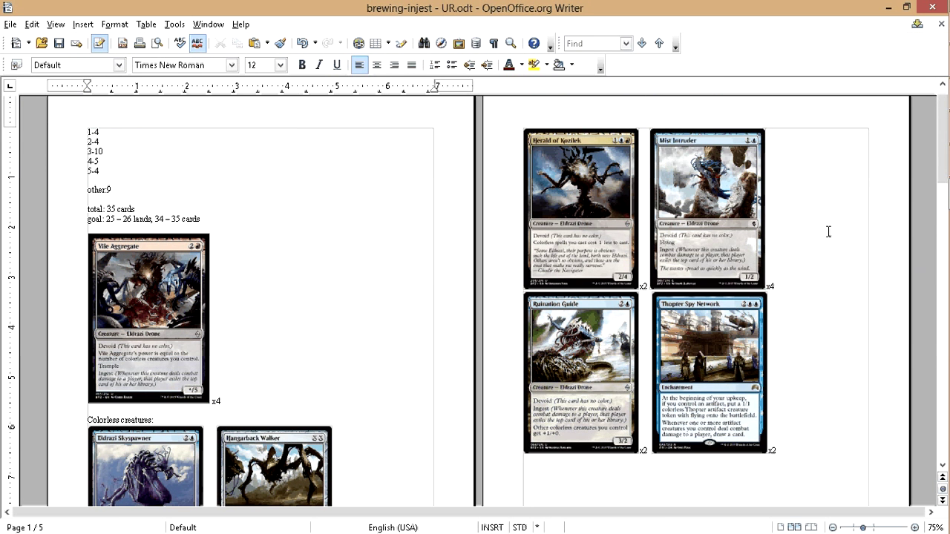
scroll(643, 297, "down", 1)
left_click(635, 297)
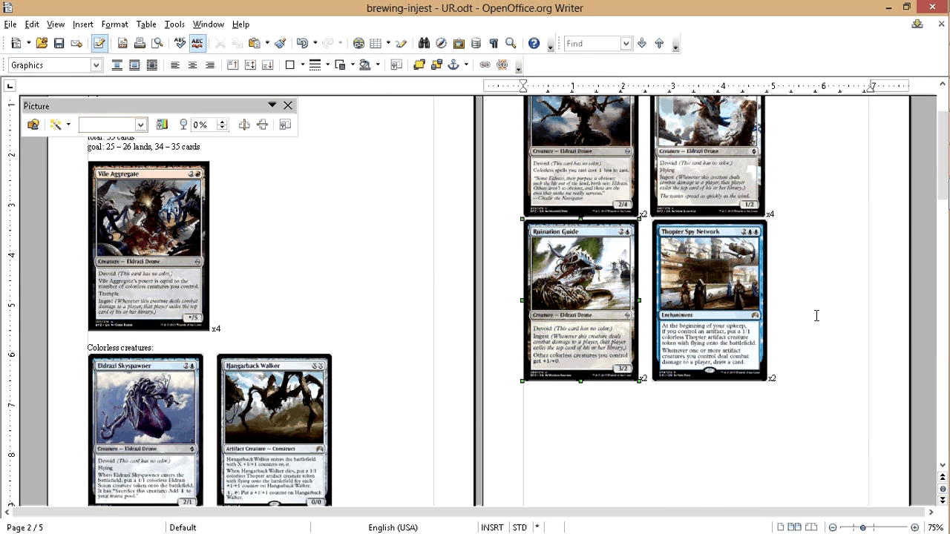
left_click(817, 316)
scroll(548, 259, "down", 2)
scroll(548, 259, "down", 6)
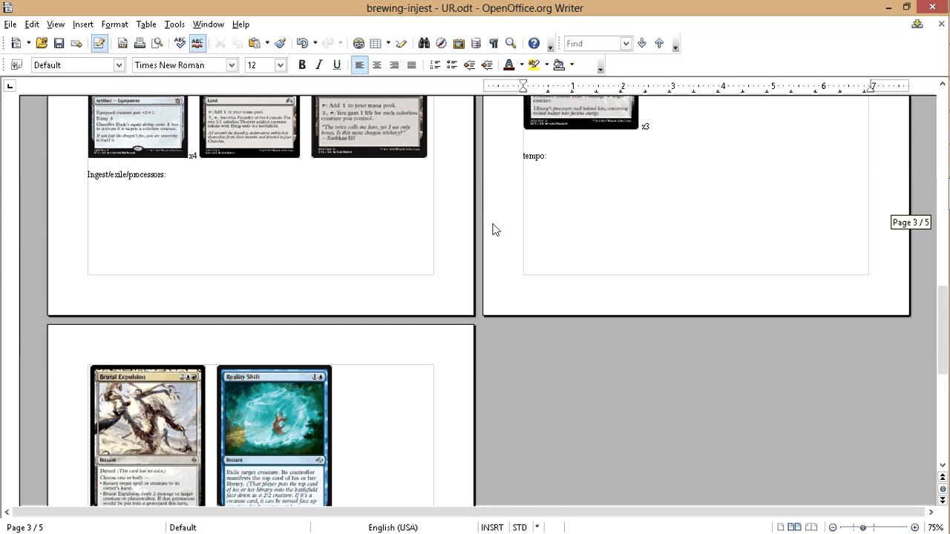
left_click(150, 388)
scroll(398, 365, "up", 5)
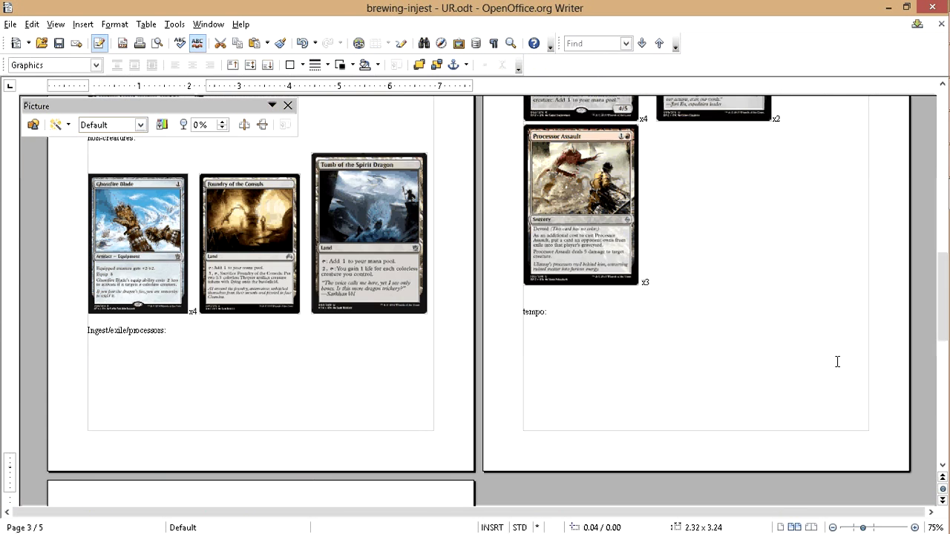
scroll(656, 319, "up", 1)
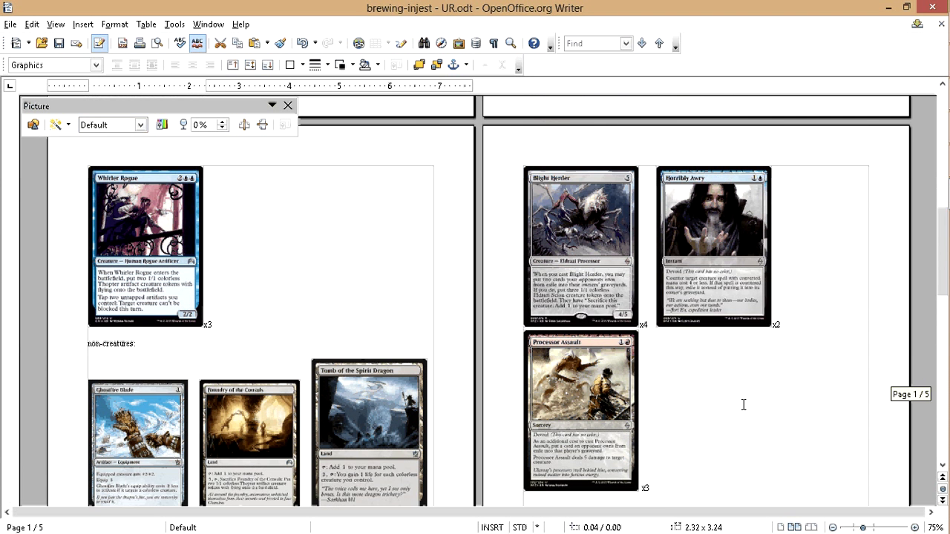
left_click(811, 228)
scroll(824, 239, "down", 1)
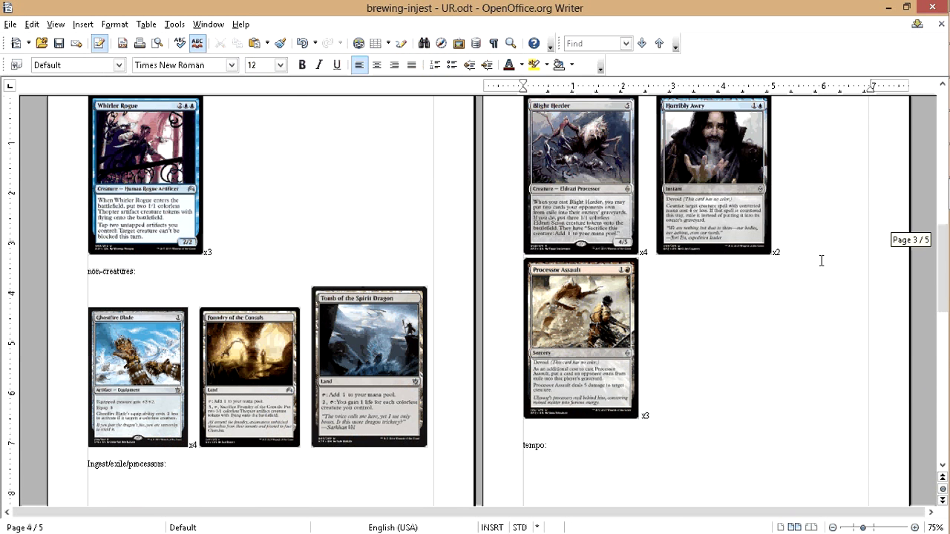
scroll(280, 262, "down", 1)
- Look over the final list from the tally and Mist Intruder through Thopter Spy Network to Brutal Expulsion and Reality Shift
scroll(280, 262, "up", 4)
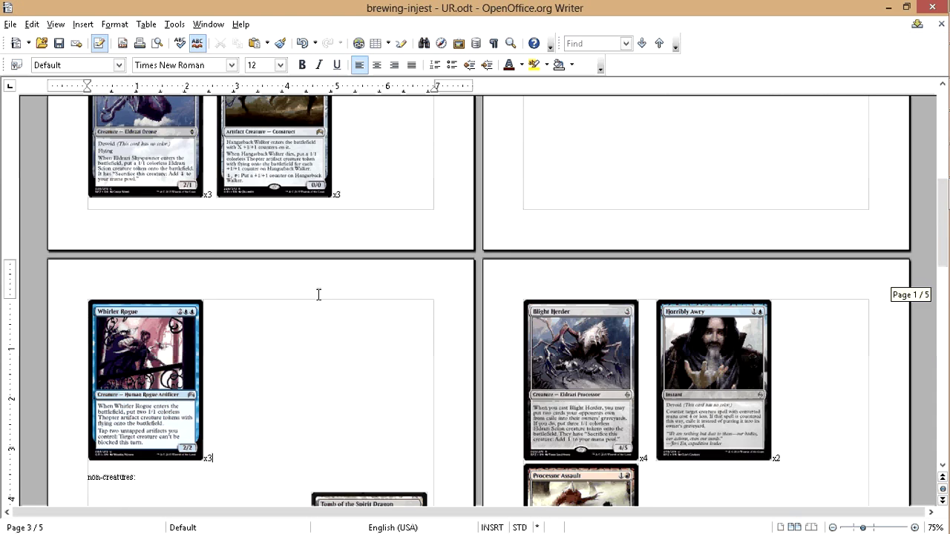
scroll(318, 295, "up", 5)
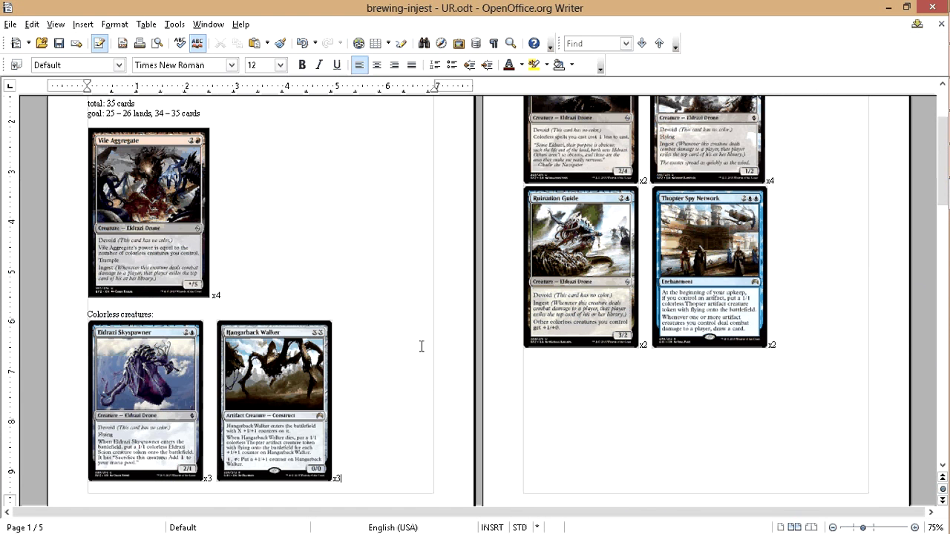
scroll(422, 347, "up", 1)
scroll(422, 347, "up", 1)
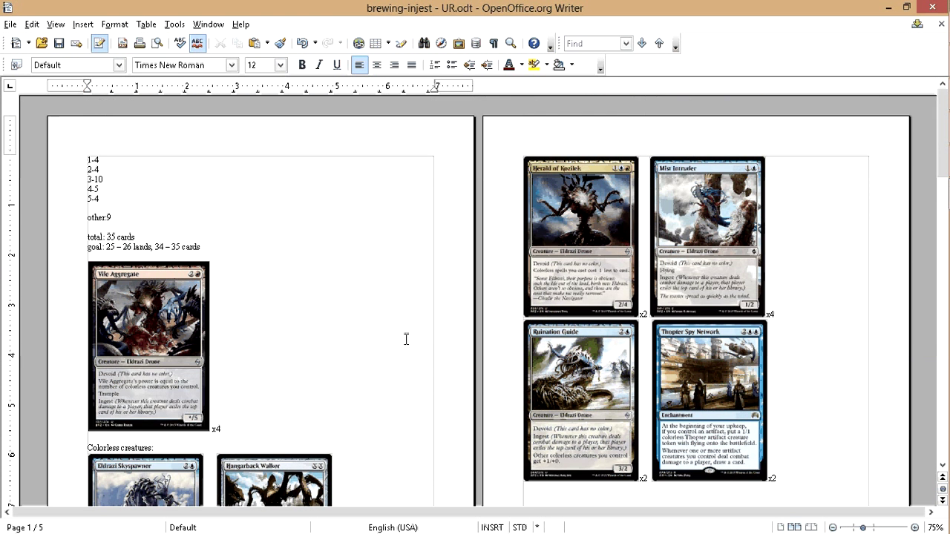
left_click(804, 302)
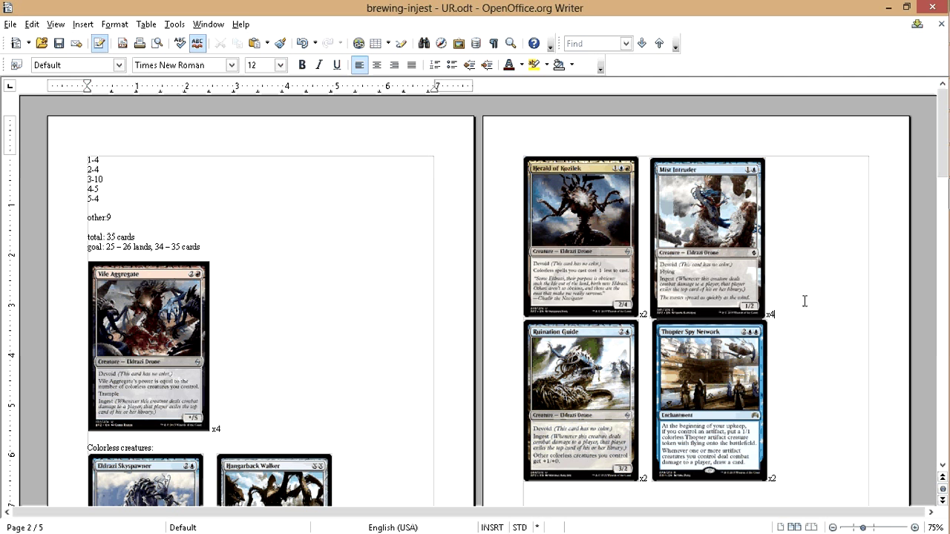
left_click(698, 209)
left_click_drag(697, 204, 813, 233)
scroll(814, 232, "down", 3)
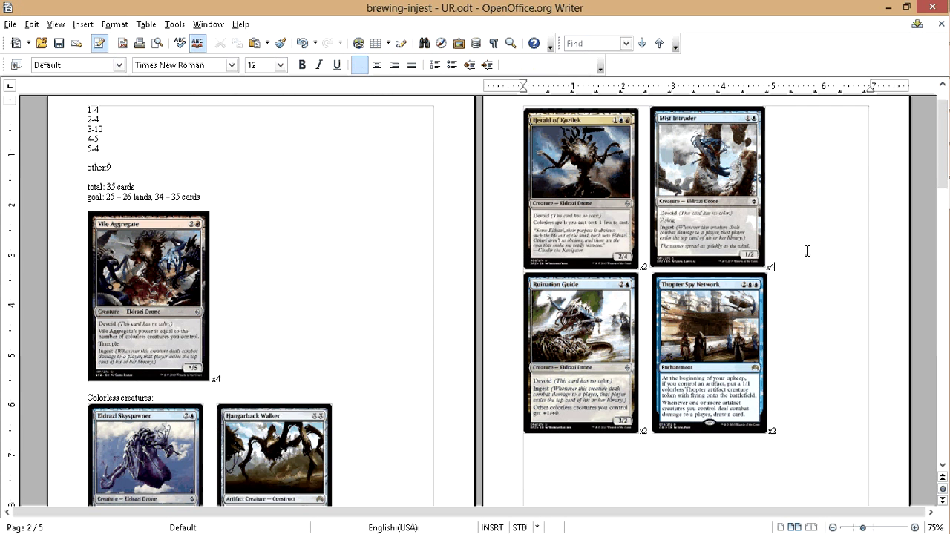
left_click(812, 327)
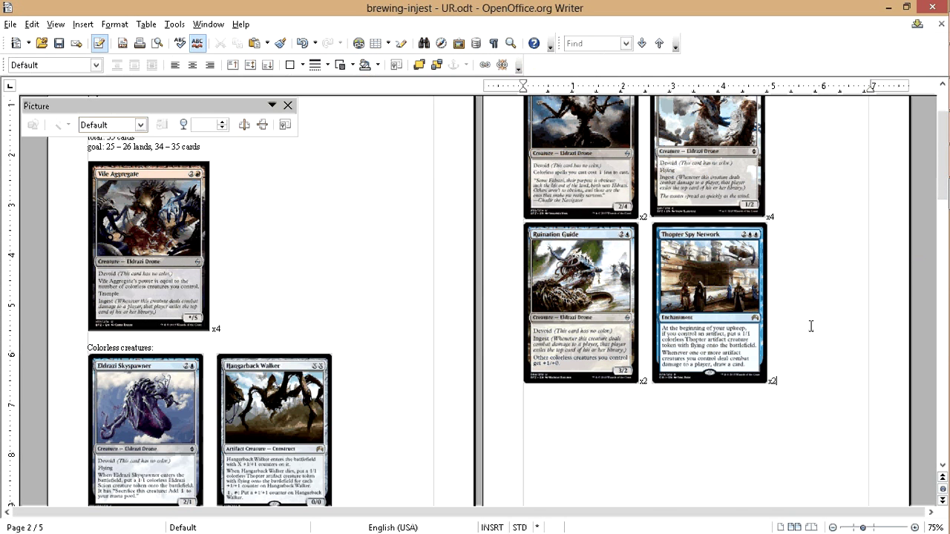
scroll(270, 285, "down", 5)
scroll(269, 285, "down", 7)
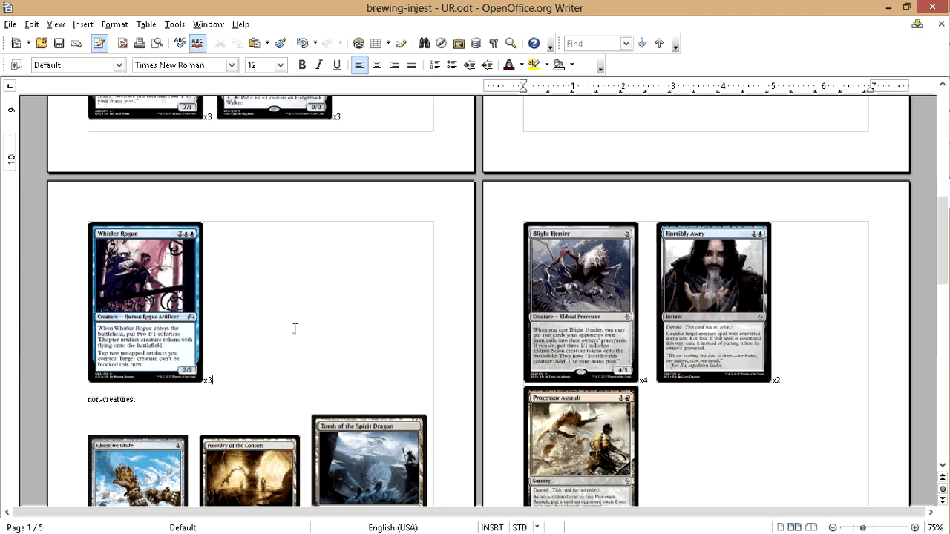
scroll(742, 352, "down", 15)
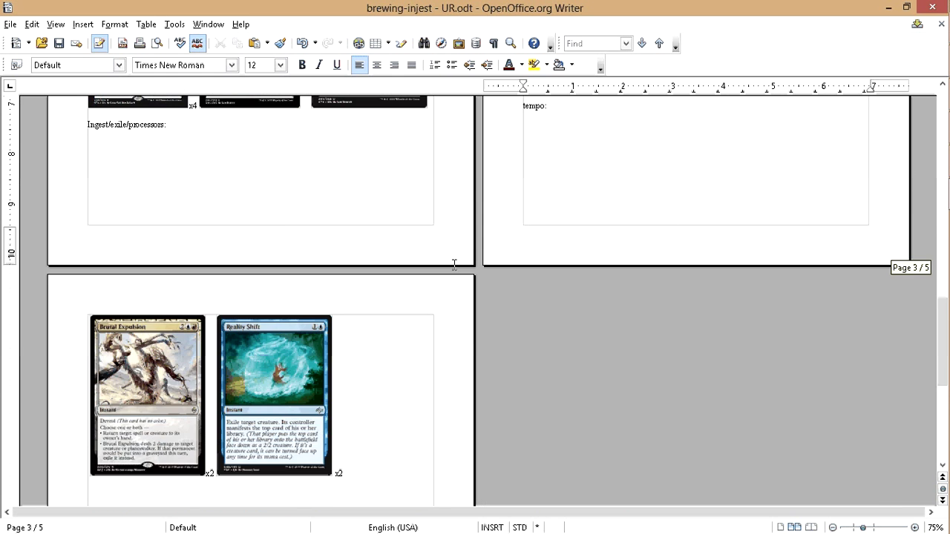
- Check the cards on the third to fifth pages and save the deck list document
scroll(275, 311, "up", 5)
scroll(275, 310, "up", 12)
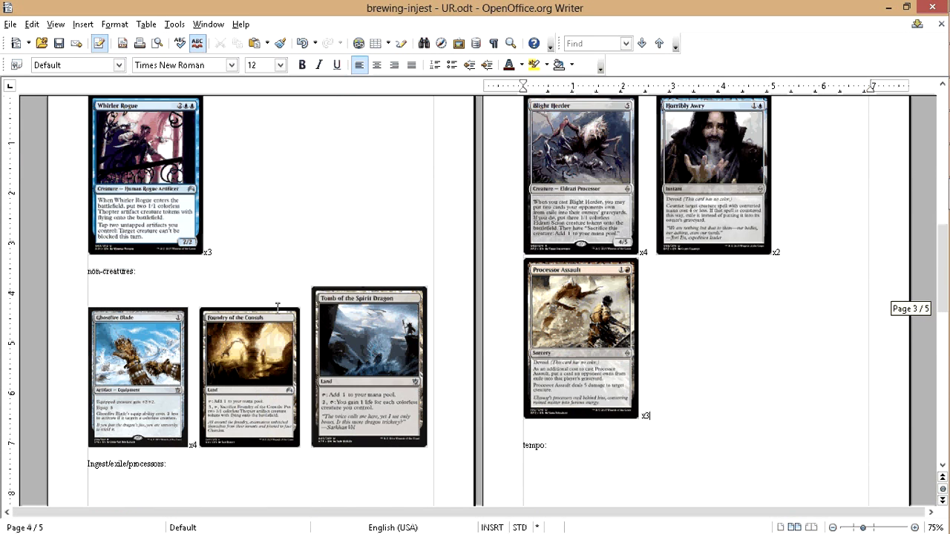
scroll(278, 309, "down", 3)
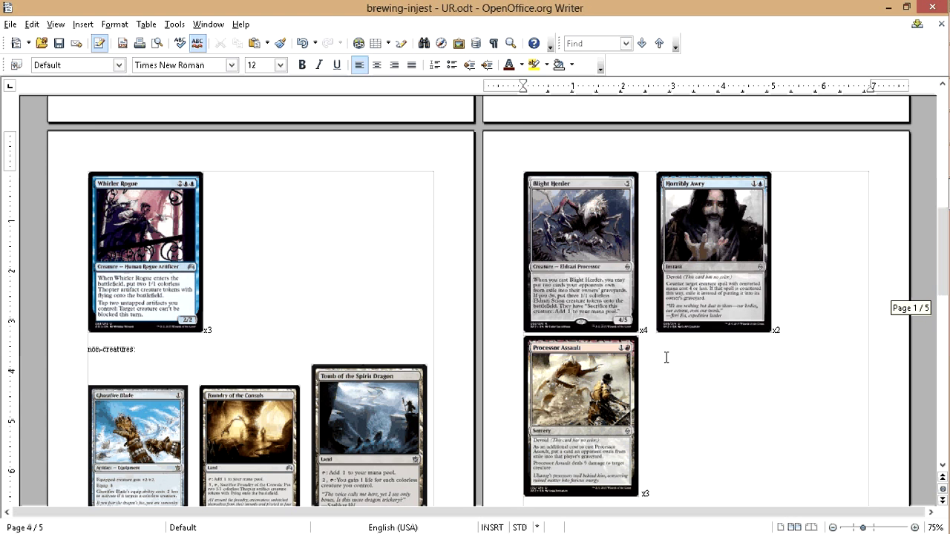
scroll(666, 358, "down", 14)
scroll(423, 360, "up", 5)
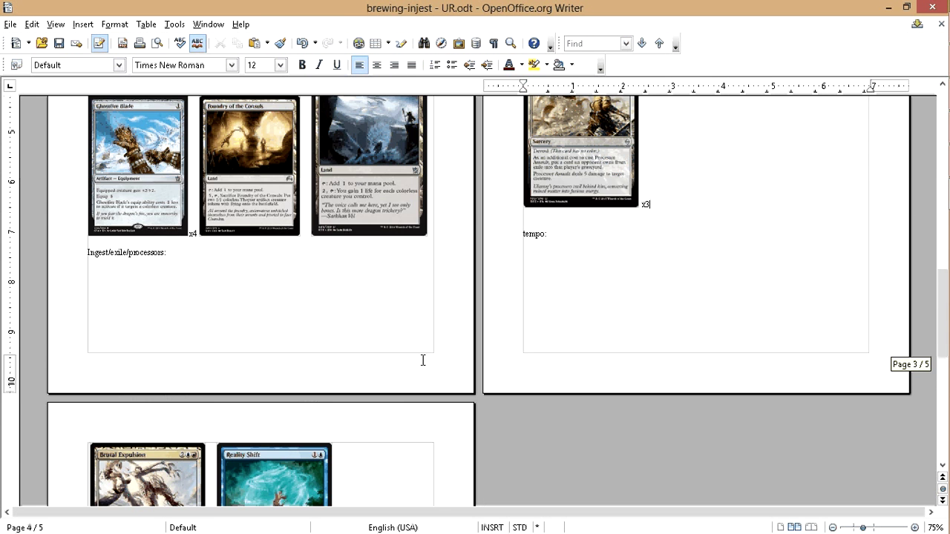
scroll(423, 360, "up", 12)
key("ctrl+s")
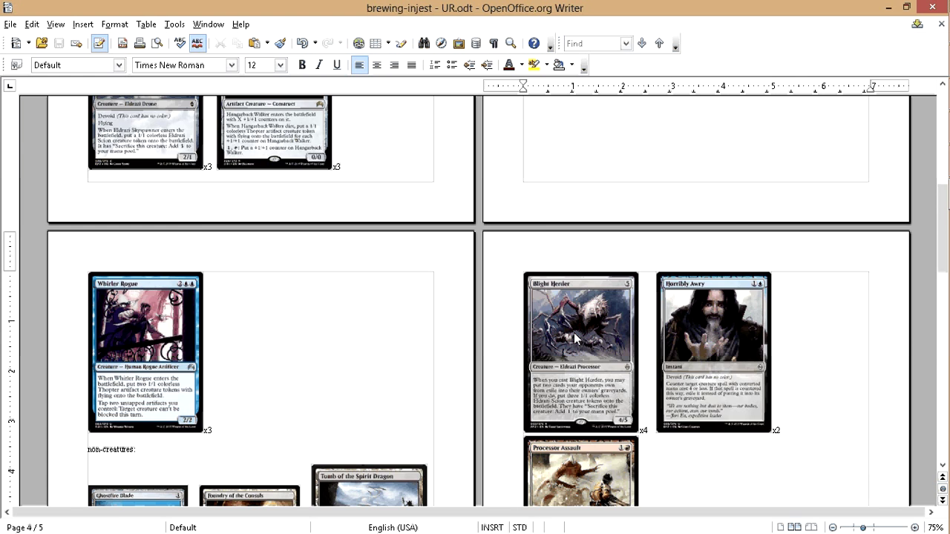
- Review the mana tally, creatures, non-creature cards and processors with their copy counts on the first four pages
scroll(576, 338, "up", 15)
scroll(448, 355, "up", 2)
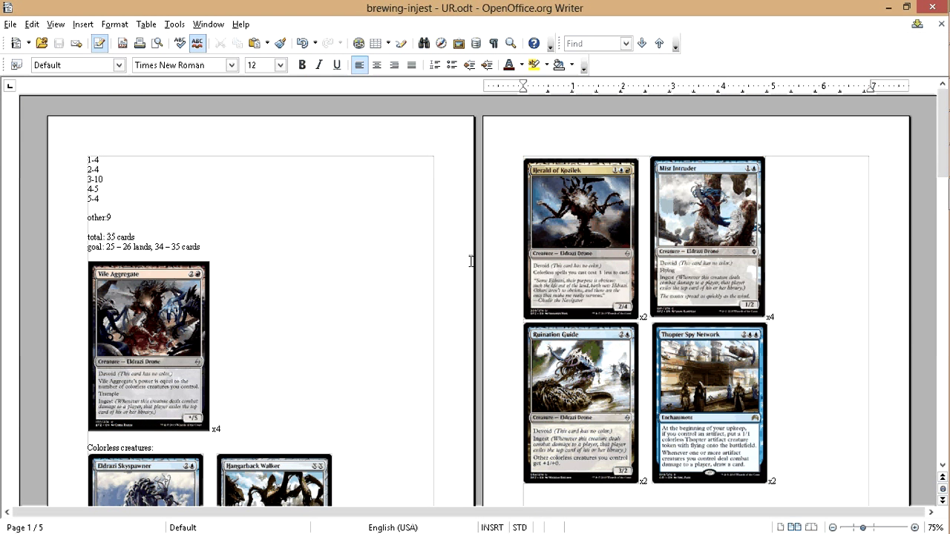
scroll(361, 273, "down", 2)
scroll(263, 275, "down", 1)
left_click(262, 282)
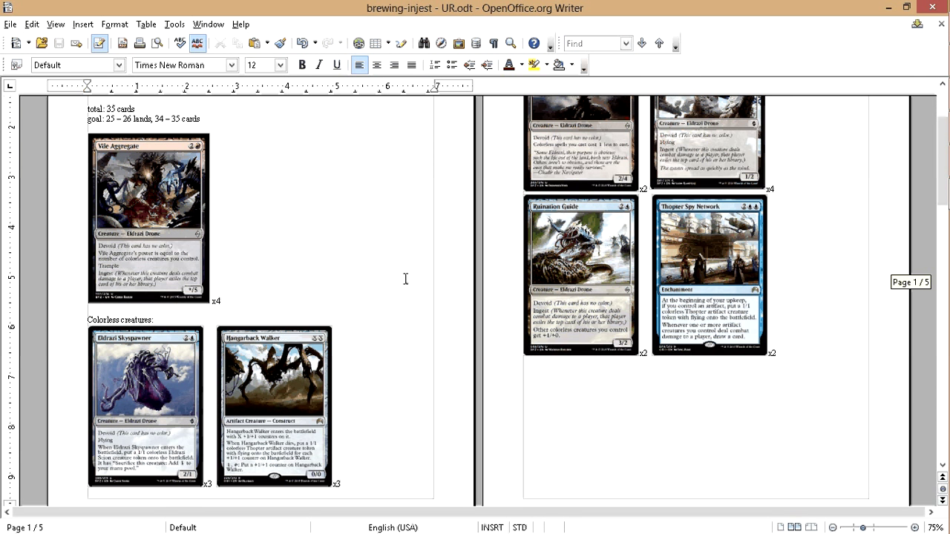
scroll(440, 261, "up", 1)
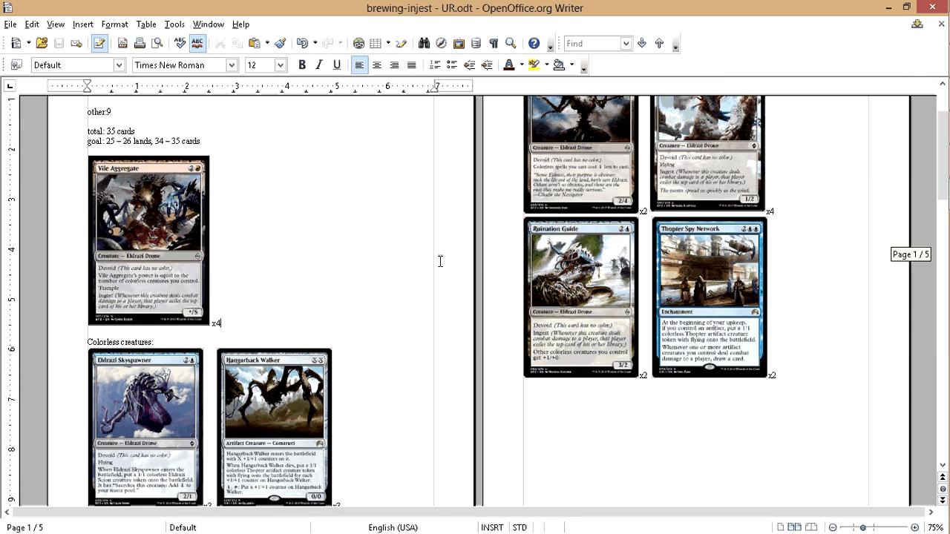
scroll(412, 257, "up", 2)
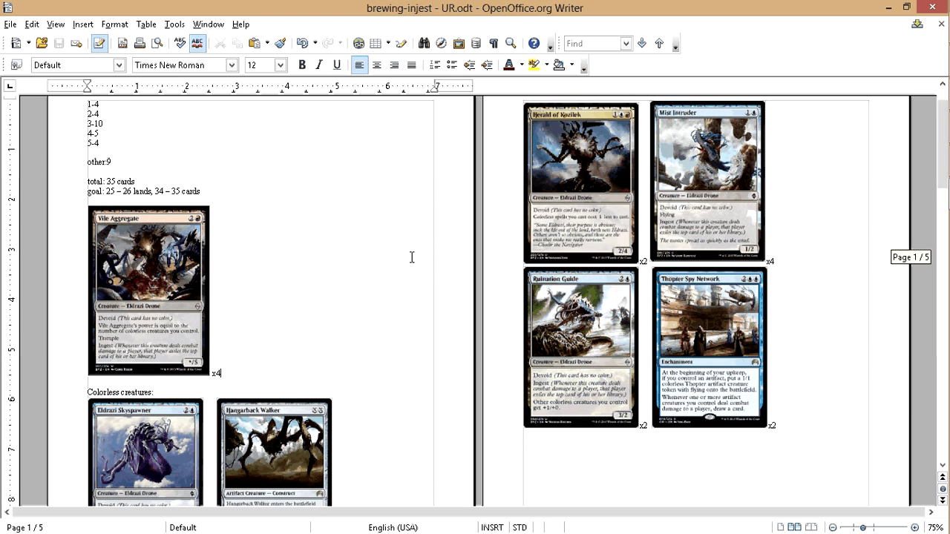
scroll(412, 257, "down", 3)
scroll(406, 265, "up", 3)
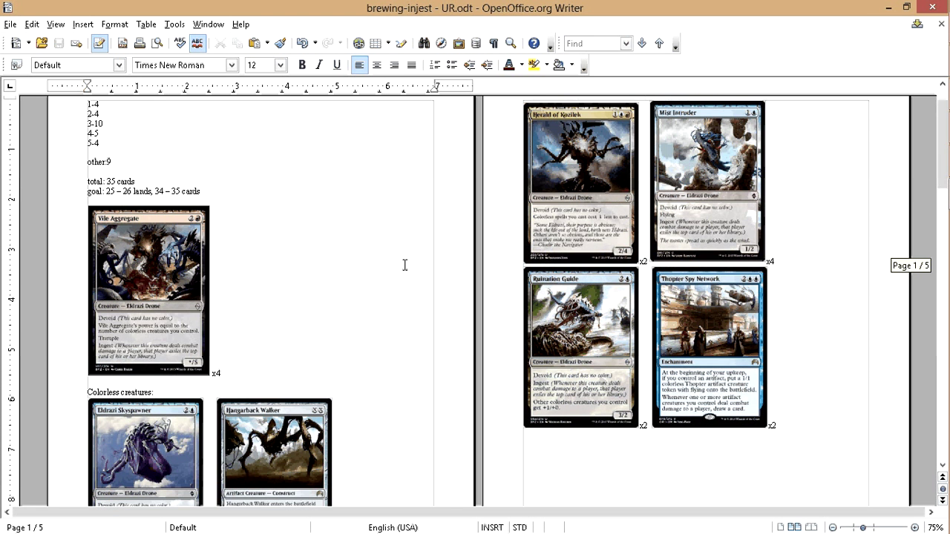
scroll(371, 263, "down", 15)
scroll(336, 261, "down", 2)
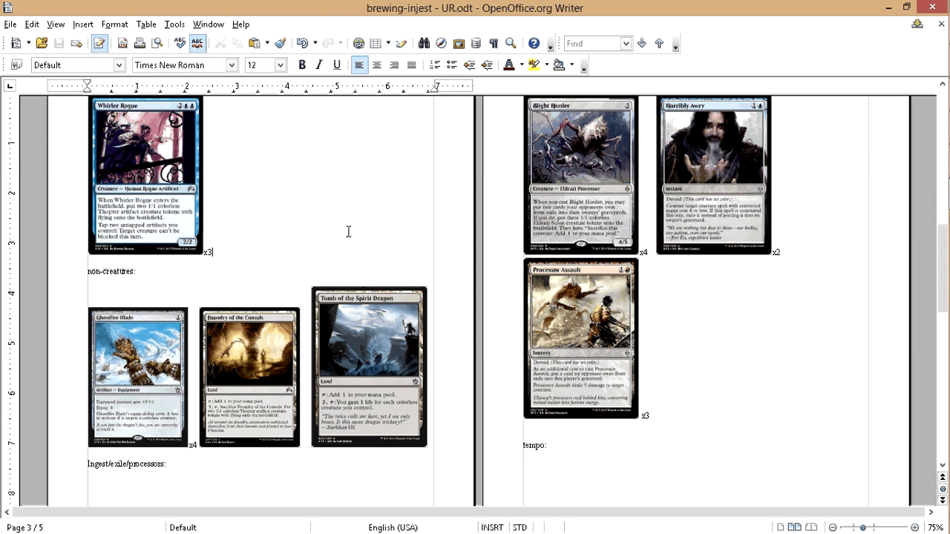
left_click(719, 258)
scroll(822, 330, "up", 2)
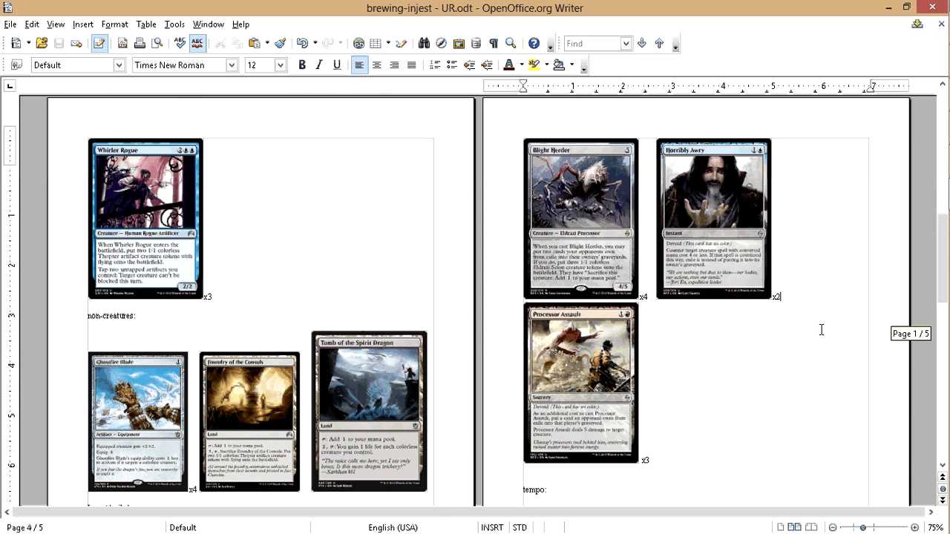
scroll(822, 329, "down", 2)
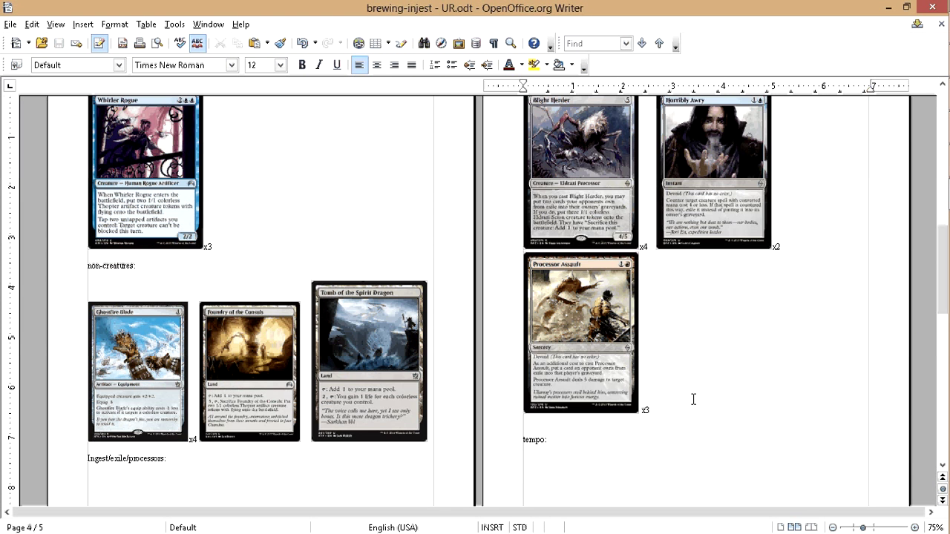
left_click(693, 400)
scroll(260, 357, "down", 3)
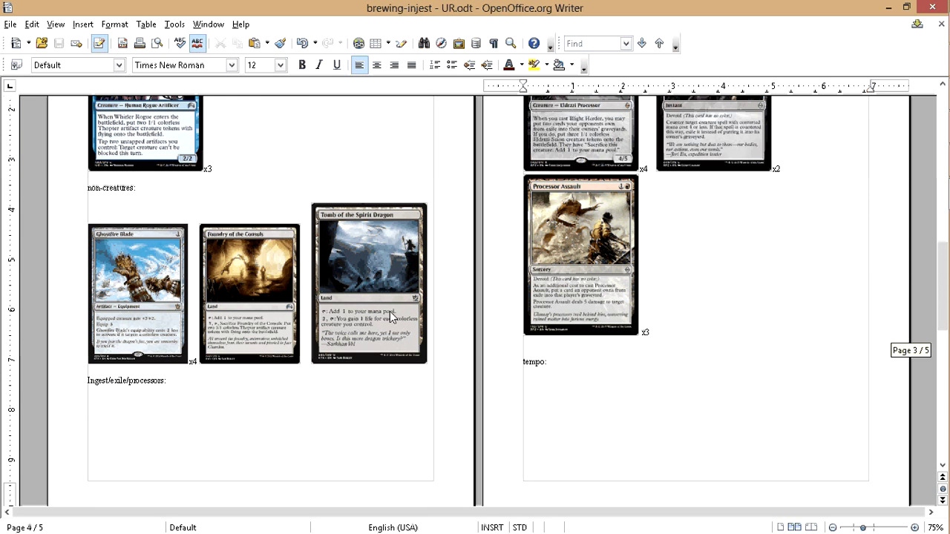
- Examine the two land cards in the non-creatures section and the Brutal Expulsion and Reality Shift page
left_click(319, 304)
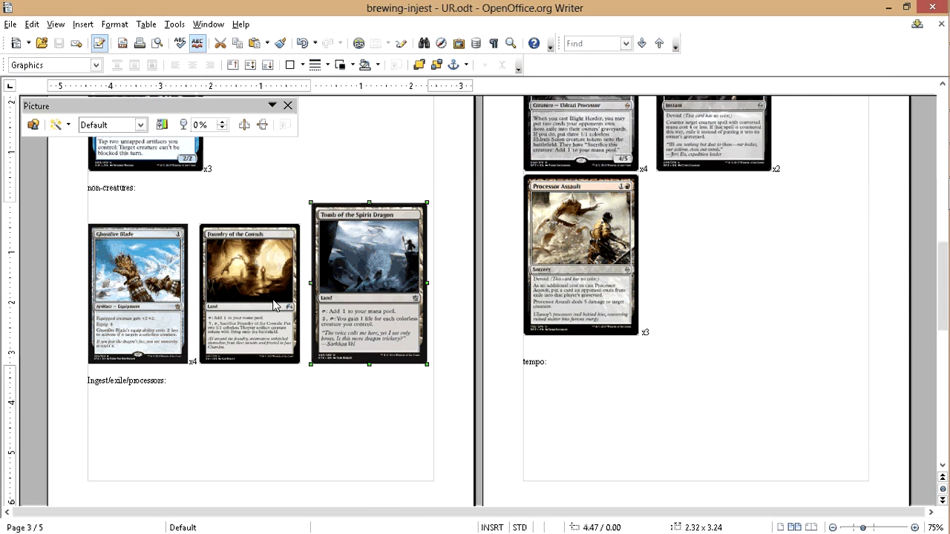
key("Tab")
scroll(346, 284, "up", 5)
scroll(345, 281, "up", 5)
scroll(345, 280, "down", 9)
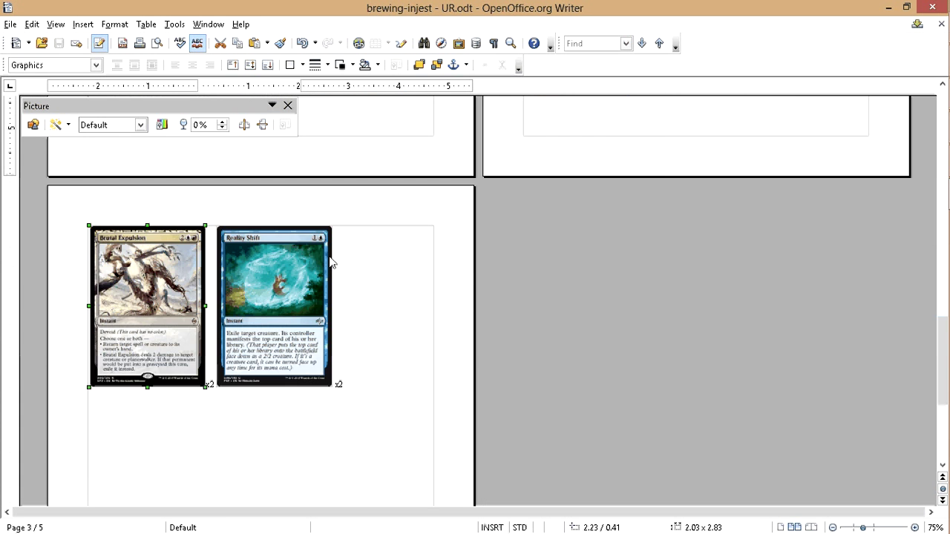
scroll(312, 310, "up", 3)
scroll(312, 310, "up", 3)
left_click(350, 265)
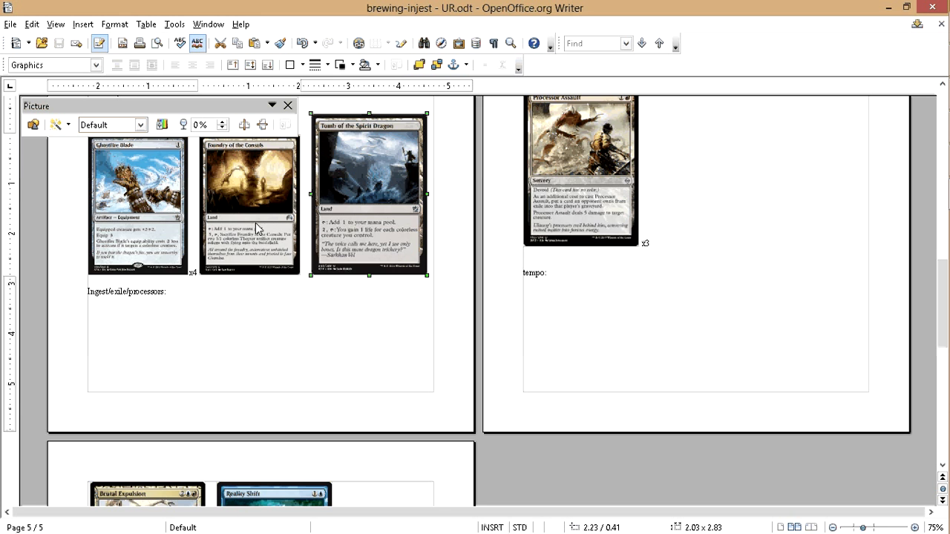
key("Tab")
scroll(279, 237, "up", 5)
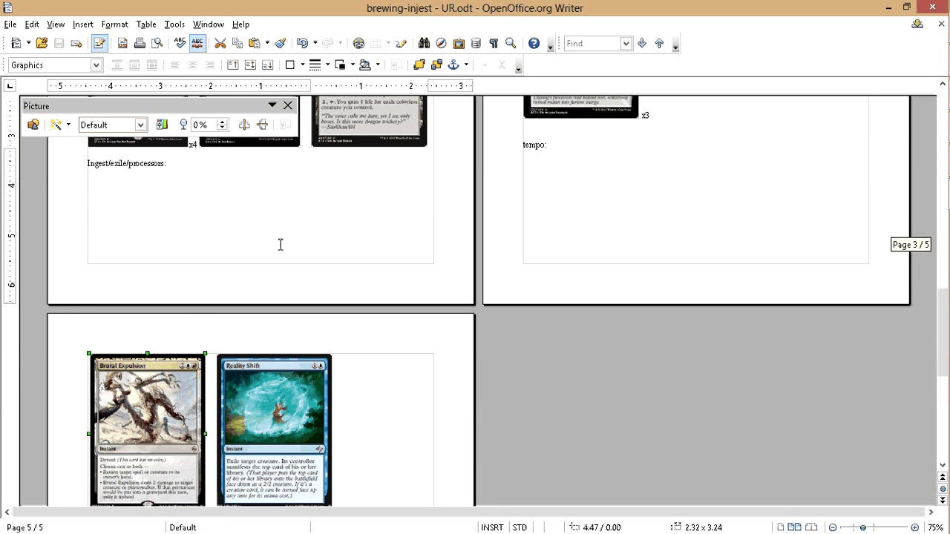
- Move the Foundry of the Consuls picture from the non-creatures section to below Brutal Expulsion on the last page
left_click(277, 232)
right_click(266, 215)
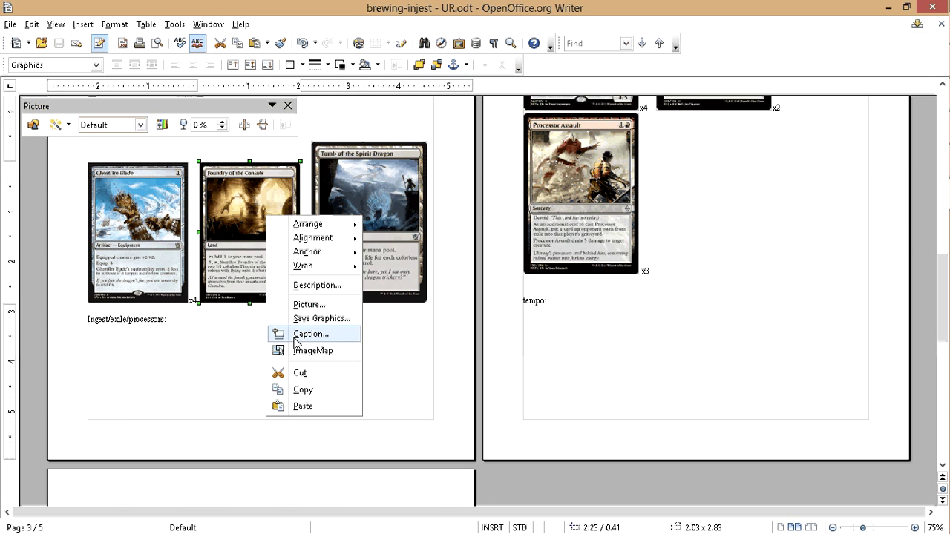
left_click(300, 373)
key("ctrl+End")
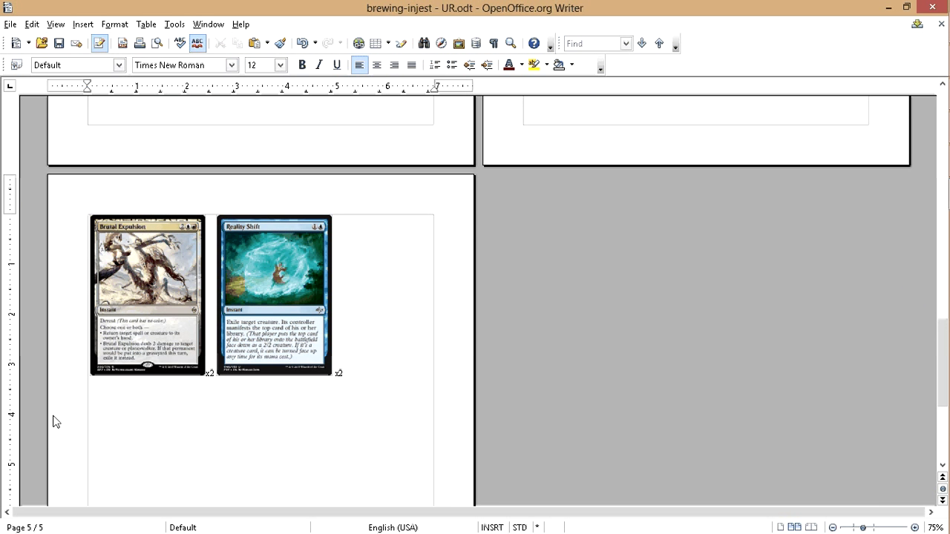
right_click(104, 383)
left_click(112, 381)
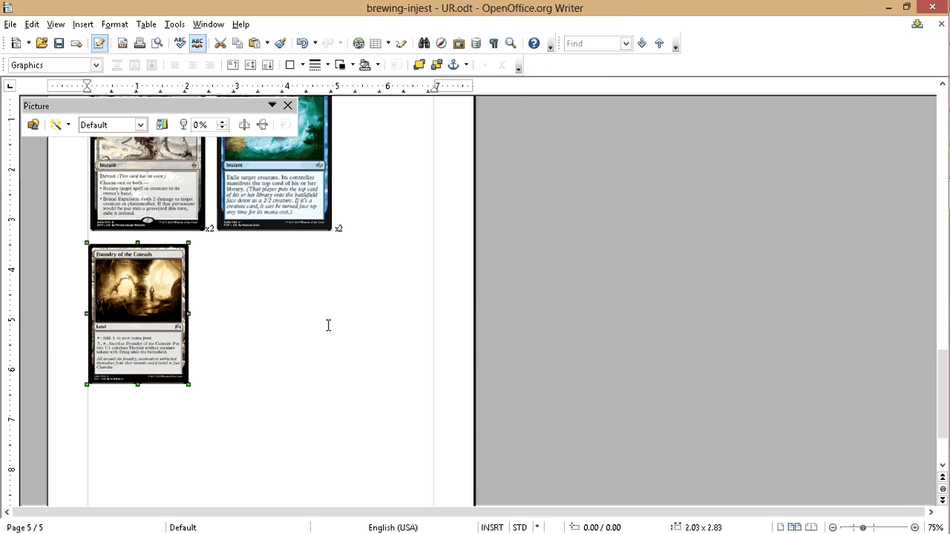
- Move the Tomb of the Spirit Dragon picture from the non-creatures section to beside Foundry of the Consuls on the last page
scroll(328, 325, "up", 10)
left_click(319, 334)
right_click(319, 334)
left_click(356, 305)
key("Delete")
scroll(334, 286, "down", 10)
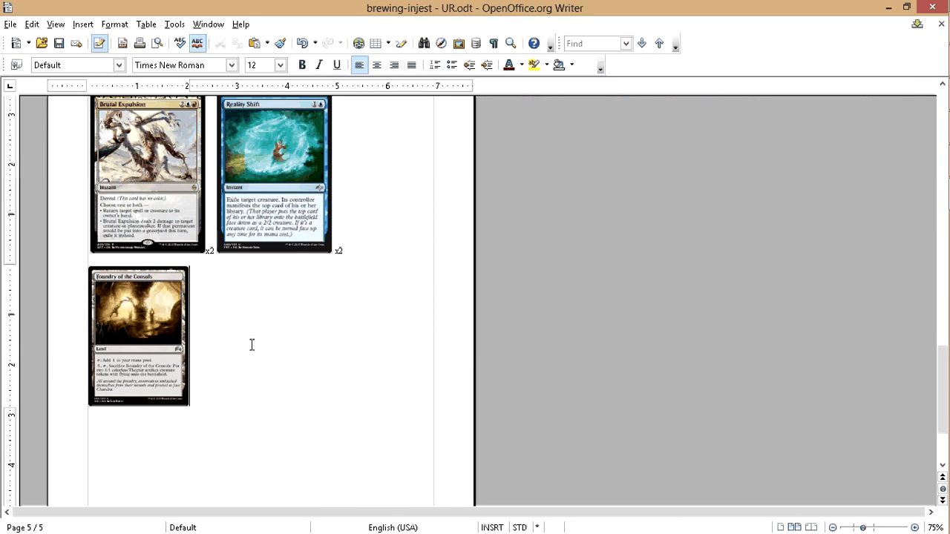
right_click(250, 344)
left_click(264, 336)
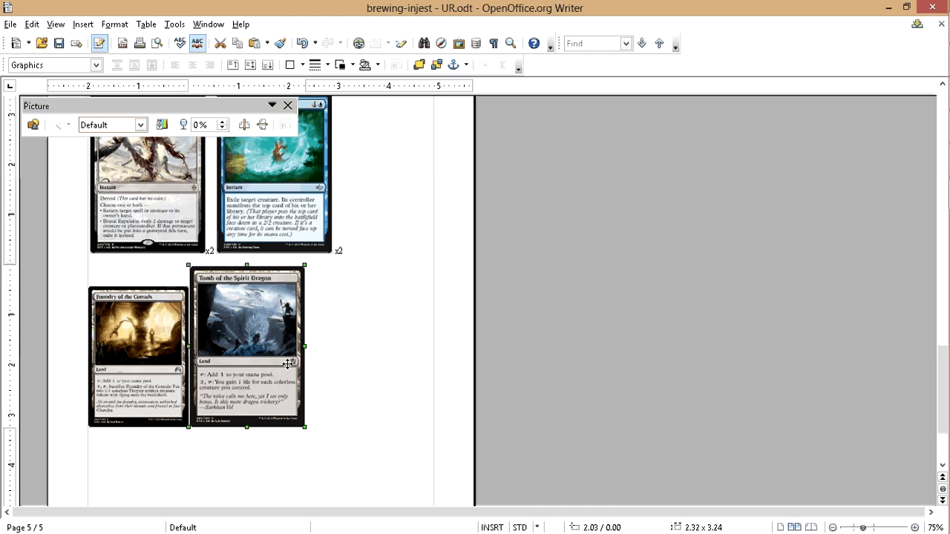
- Look over the mana tally, card total and creature cards on the first two pages
scroll(285, 394, "up", 10)
scroll(260, 405, "up", 3)
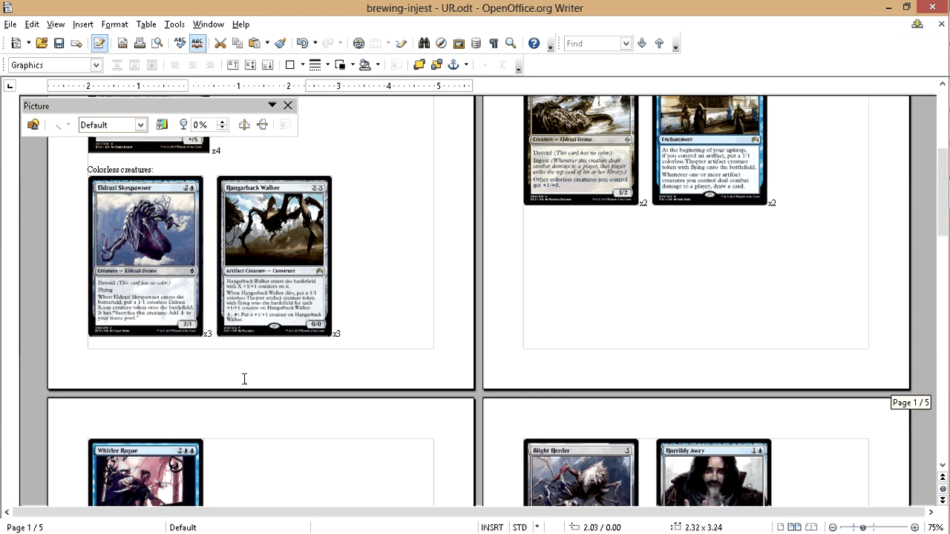
scroll(244, 379, "up", 5)
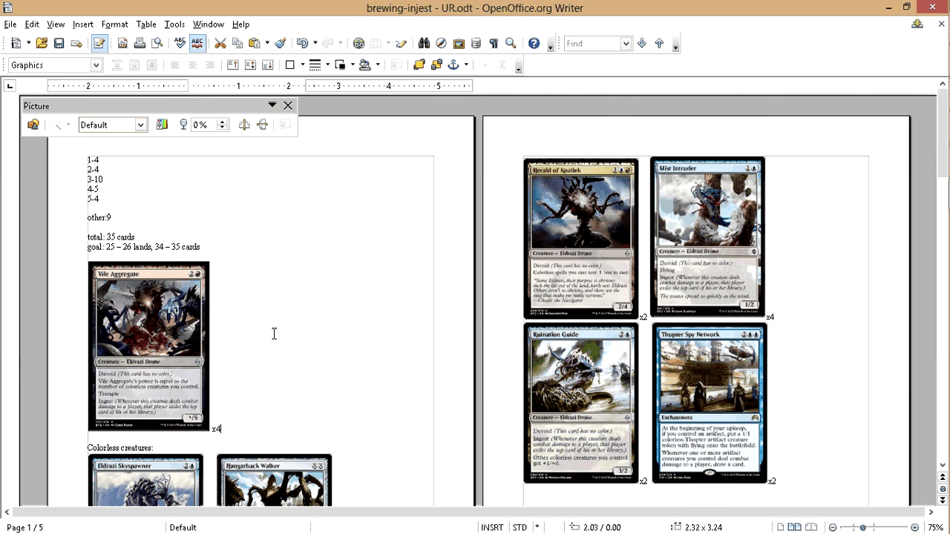
scroll(274, 334, "down", 3)
scroll(236, 383, "up", 2)
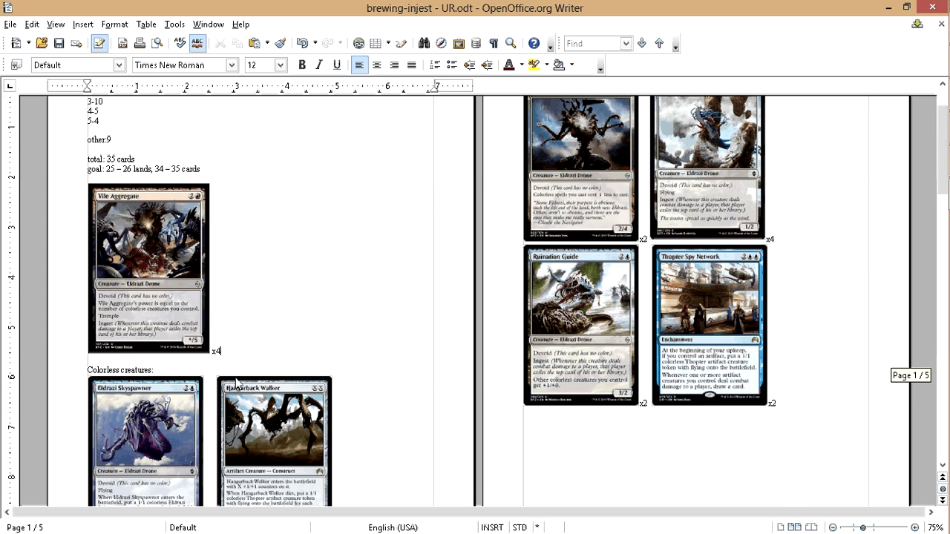
scroll(236, 382, "up", 1)
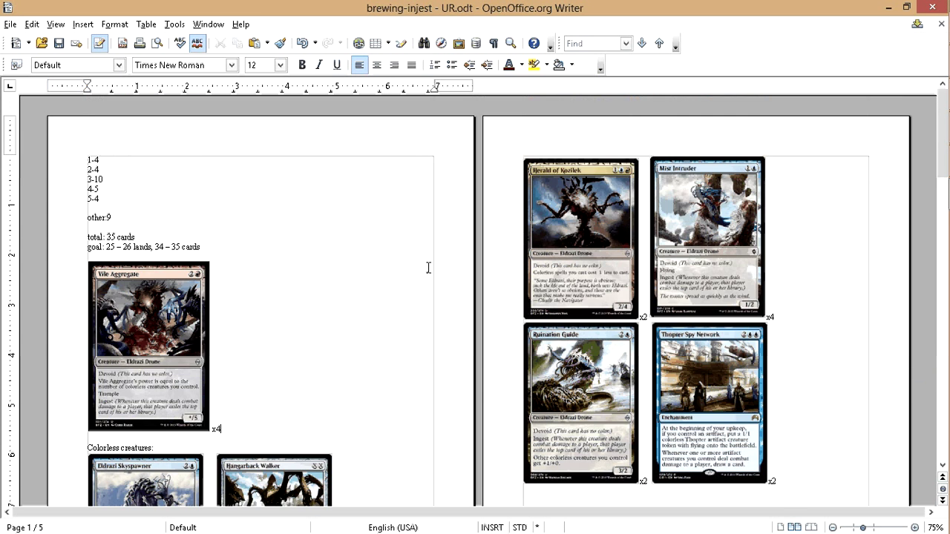
scroll(748, 320, "down", 1)
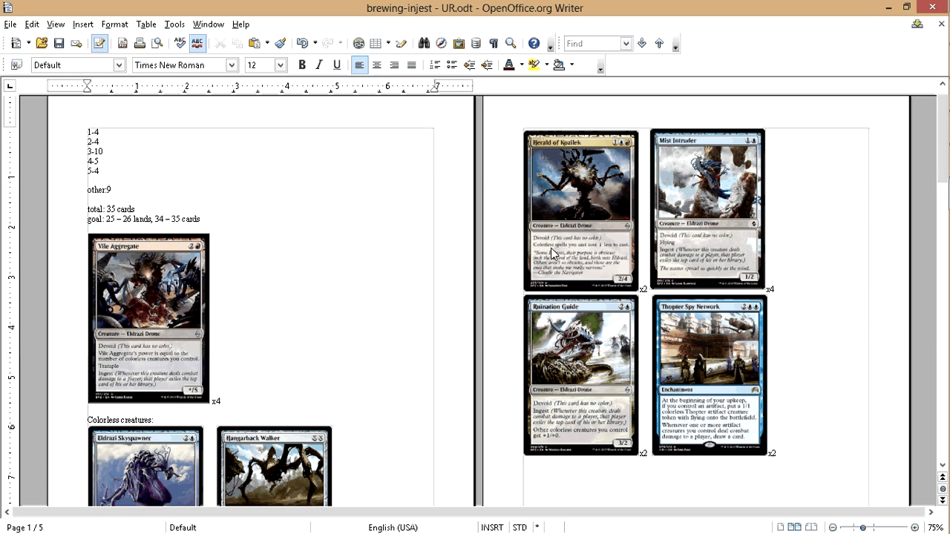
- Save the document with the two land cards in their new place
mouse_move(943, 134)
left_mouse_down()
mouse_move(945, 347)
mouse_move(933, 383)
mouse_move(934, 145)
left_mouse_up()
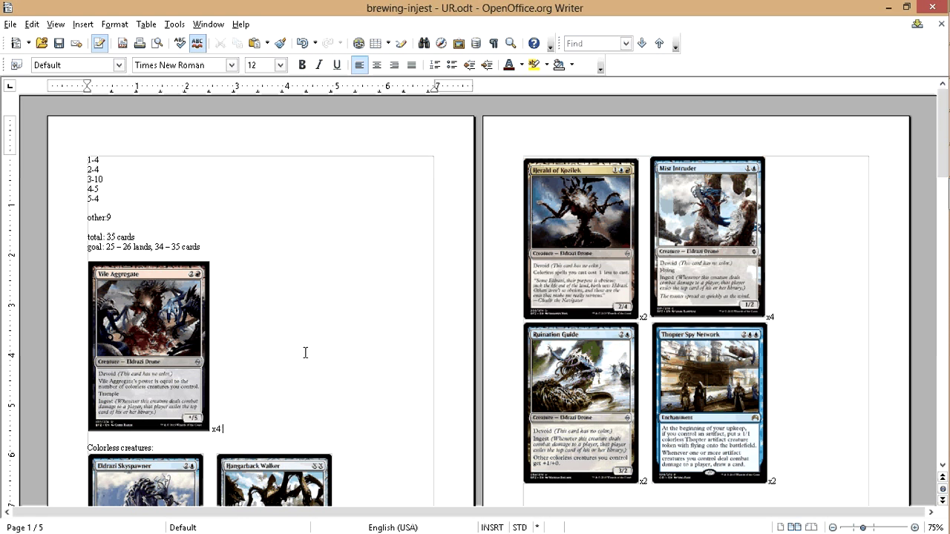
scroll(401, 245, "down", 1)
scroll(410, 228, "up", 1)
scroll(946, 130, "down", 1)
mouse_move(945, 131)
left_mouse_down()
mouse_move(945, 358)
mouse_move(945, 119)
left_mouse_up()
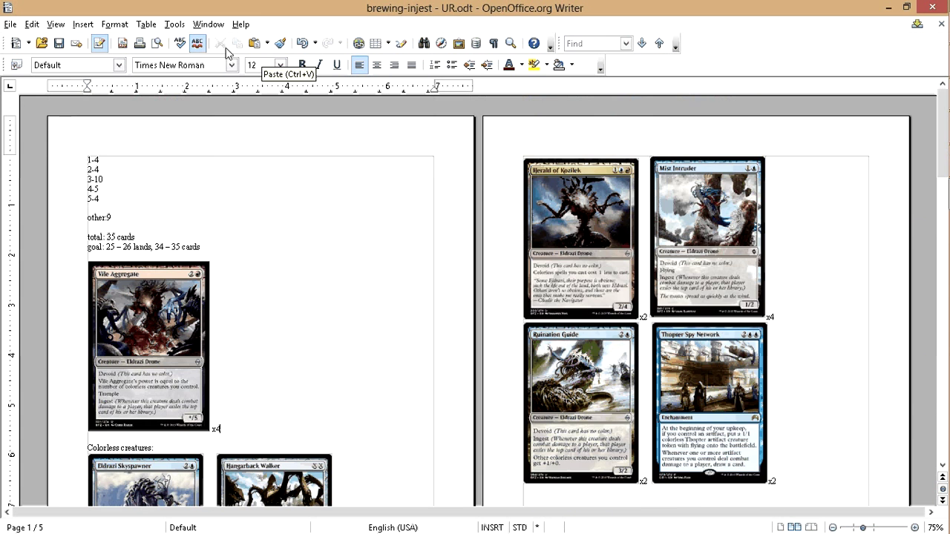
left_click(58, 43)
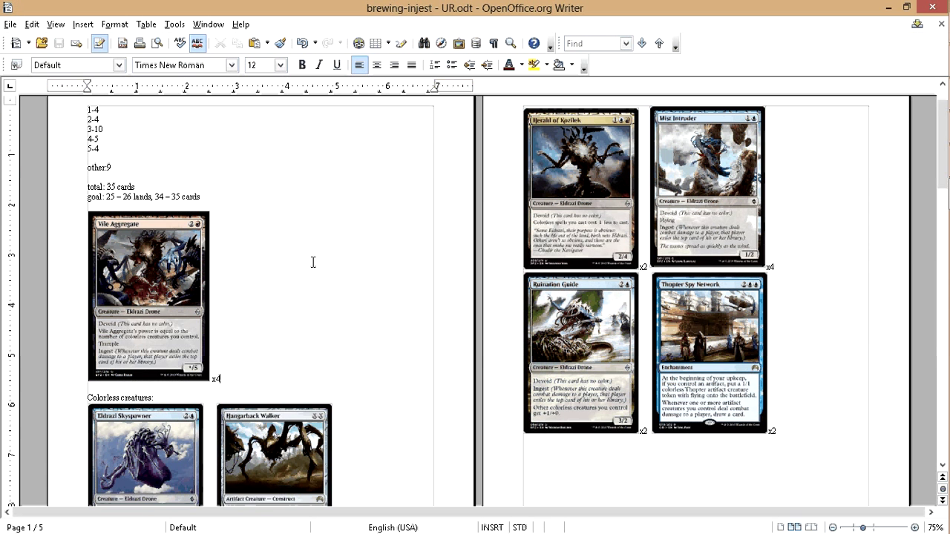
- Examine the Vile Aggregate card on the first page and Ruination Guide on the second
left_click_drag(940, 124, 943, 128)
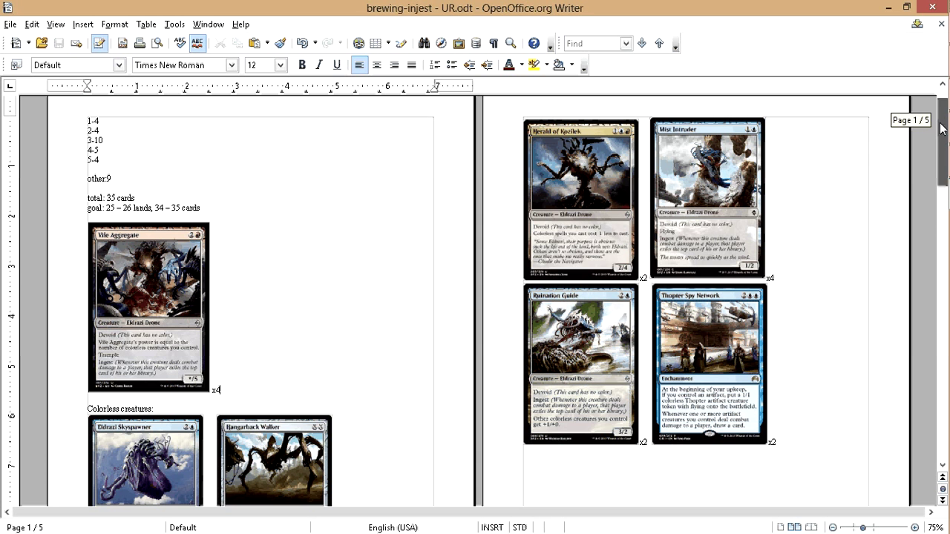
scroll(338, 228, "down", 1)
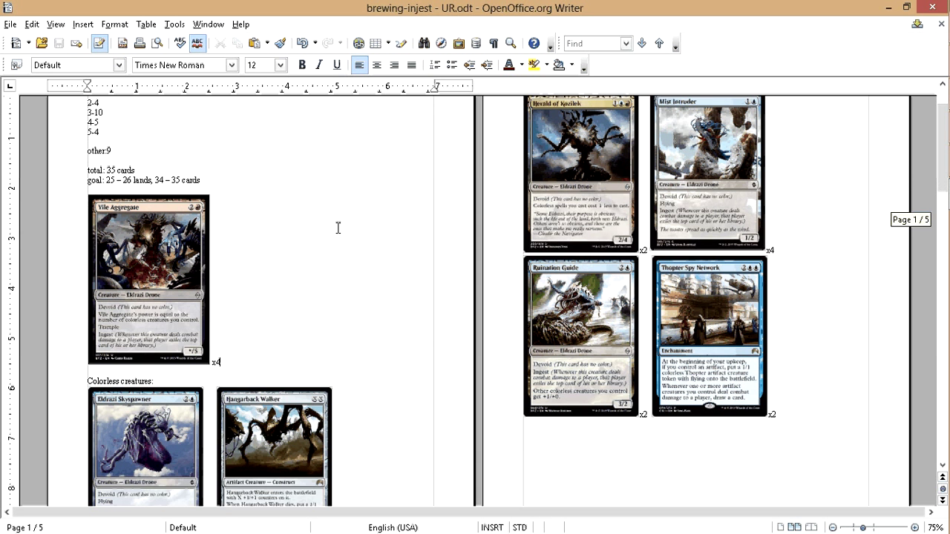
left_click(178, 242)
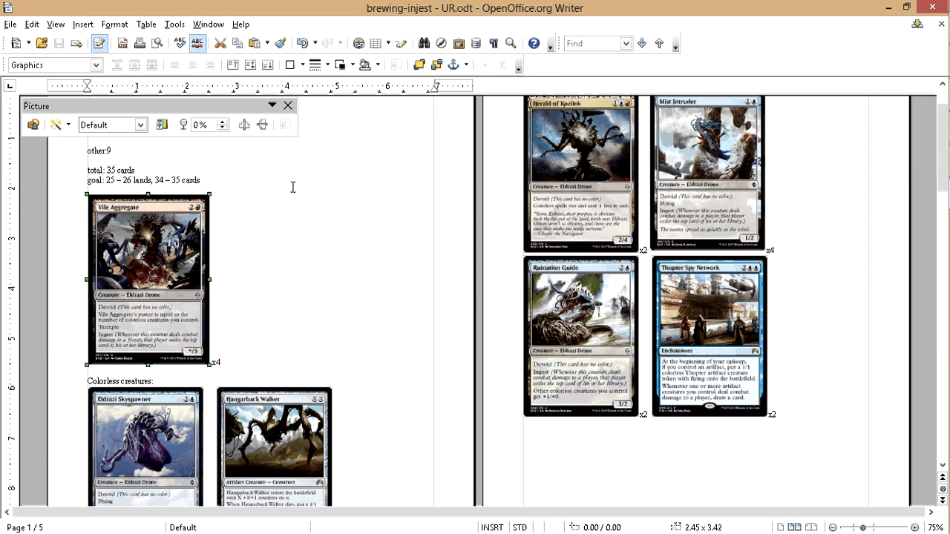
scroll(401, 207, "up", 2)
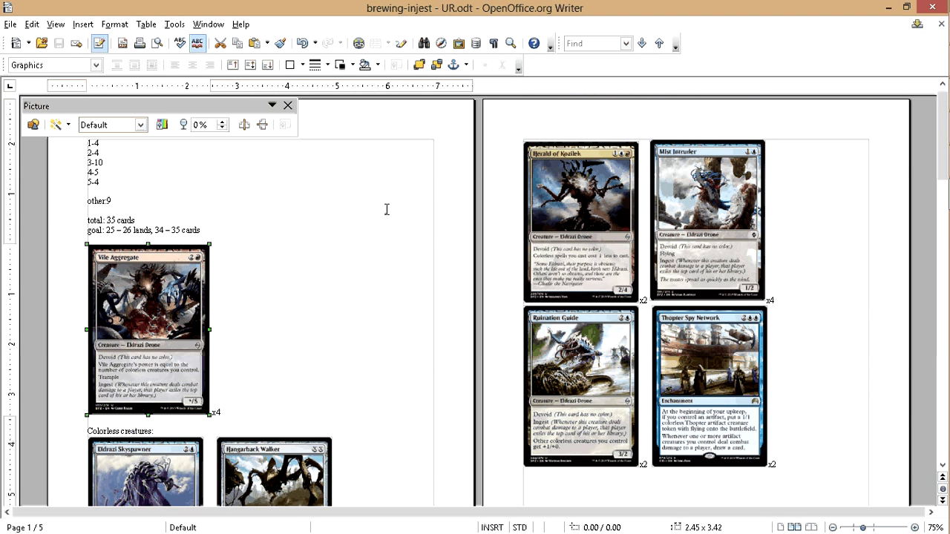
scroll(533, 309, "down", 1)
left_click(532, 308)
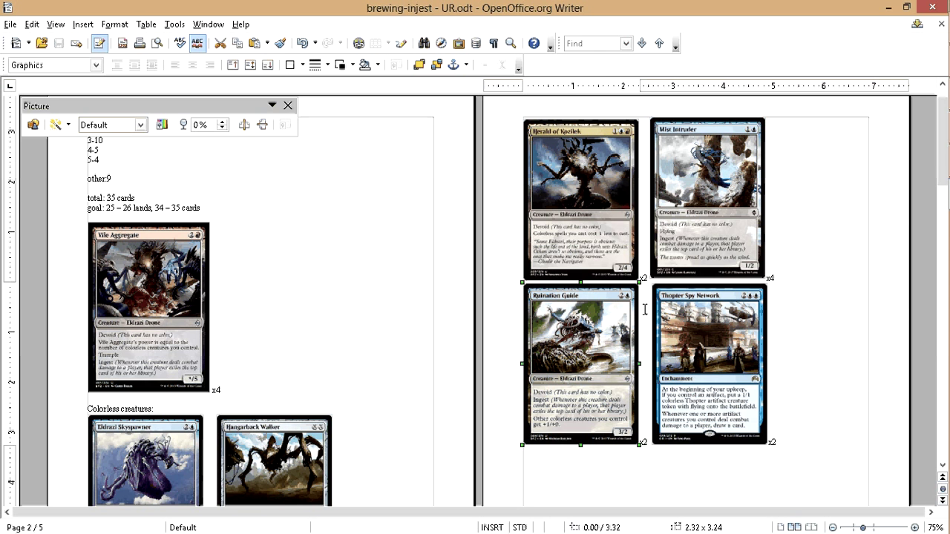
- Examine the Hangarback Walker, Vile Aggregate and Ruination Guide cards on the first two pages
left_click(803, 223)
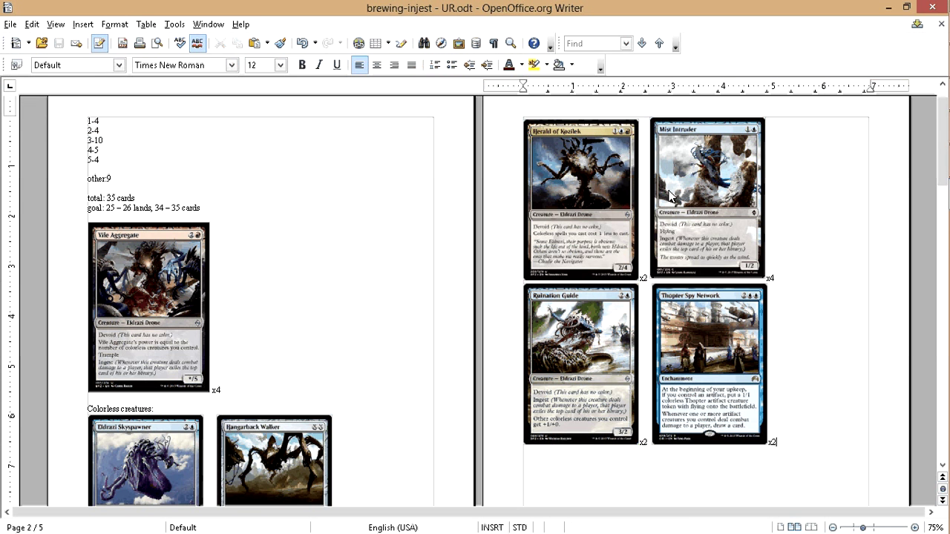
scroll(378, 201, "down", 2)
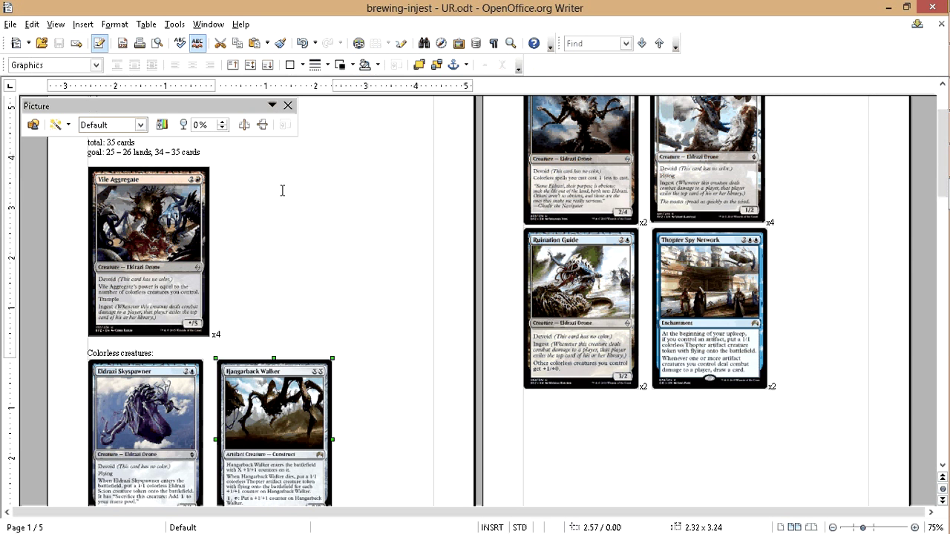
scroll(197, 279, "up", 1)
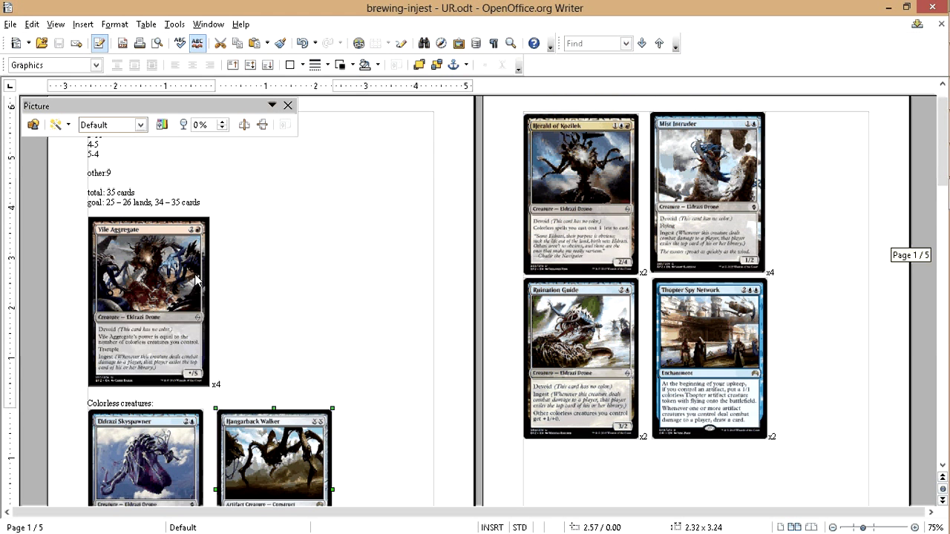
left_click(121, 279)
left_click(599, 332)
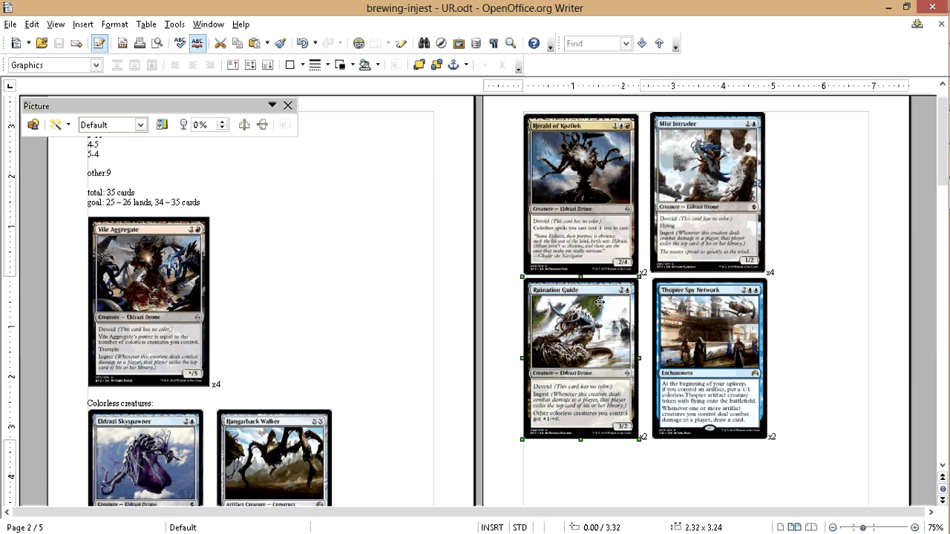
scroll(359, 232, "down", 1)
scroll(359, 231, "down", 1)
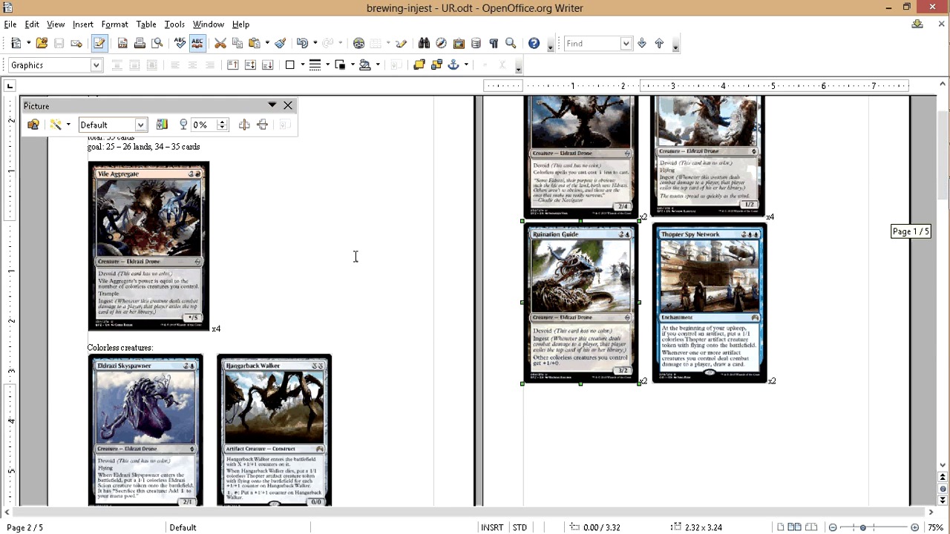
- Review the colorless creatures section alongside Herald of Kozilek, Mist Intruder and Thopter Spy Network on the second page
scroll(355, 256, "down", 5)
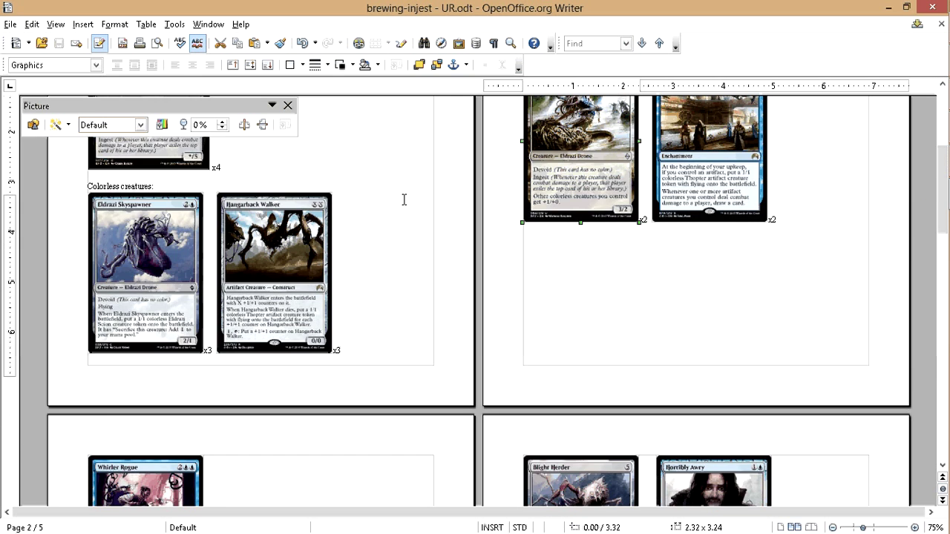
scroll(403, 200, "up", 4)
left_click(855, 231)
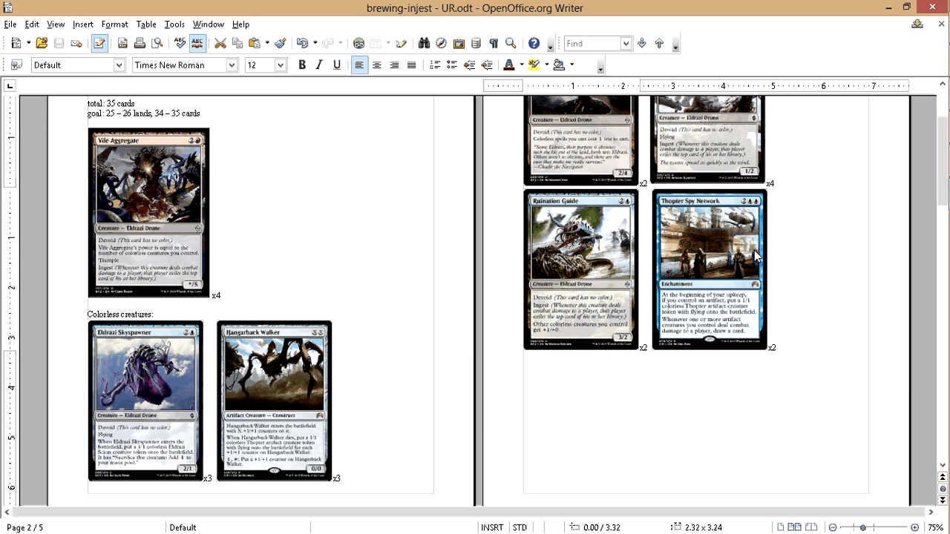
scroll(381, 161, "down", 10)
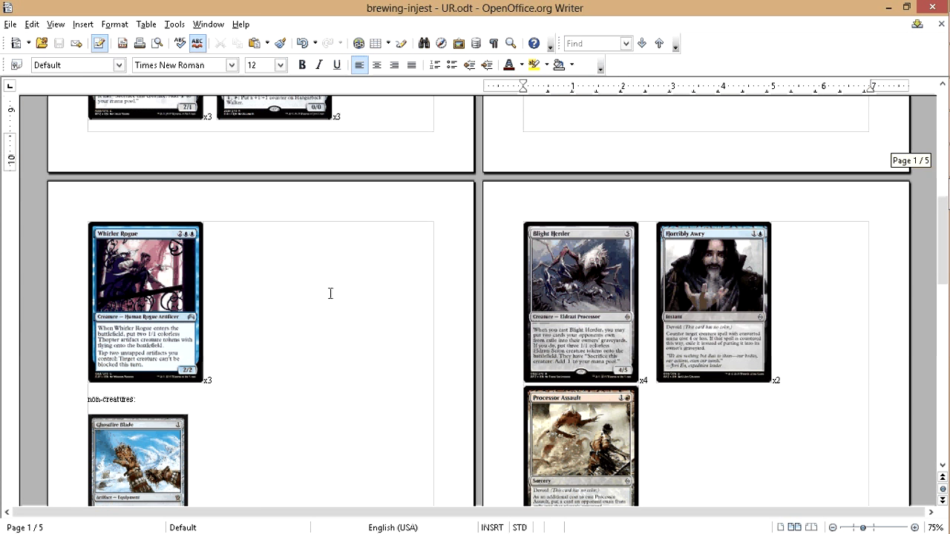
scroll(394, 295, "up", 6)
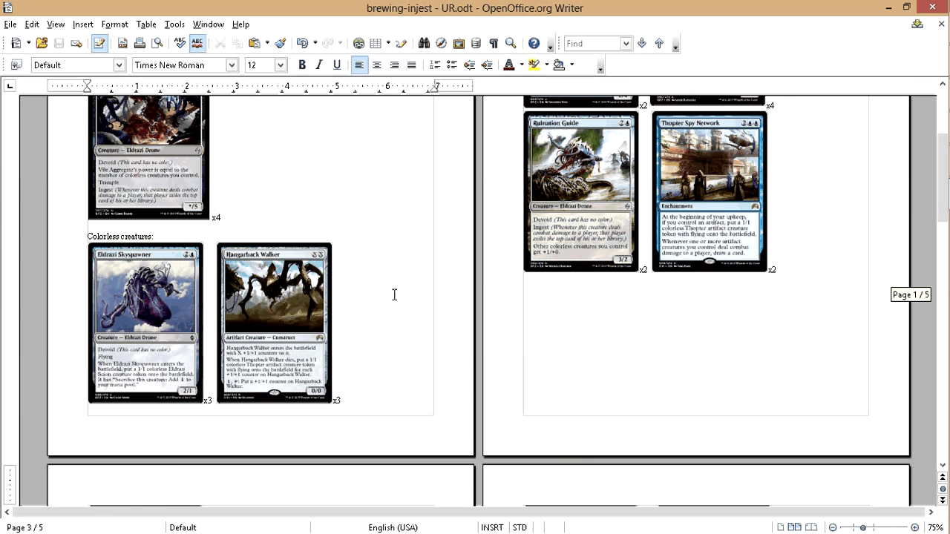
scroll(395, 295, "up", 5)
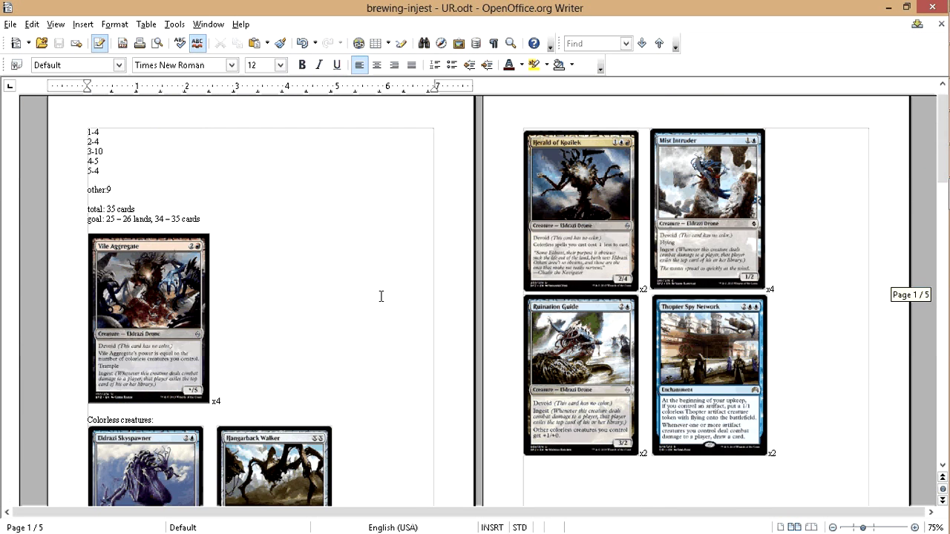
left_click(539, 132)
left_click(649, 176)
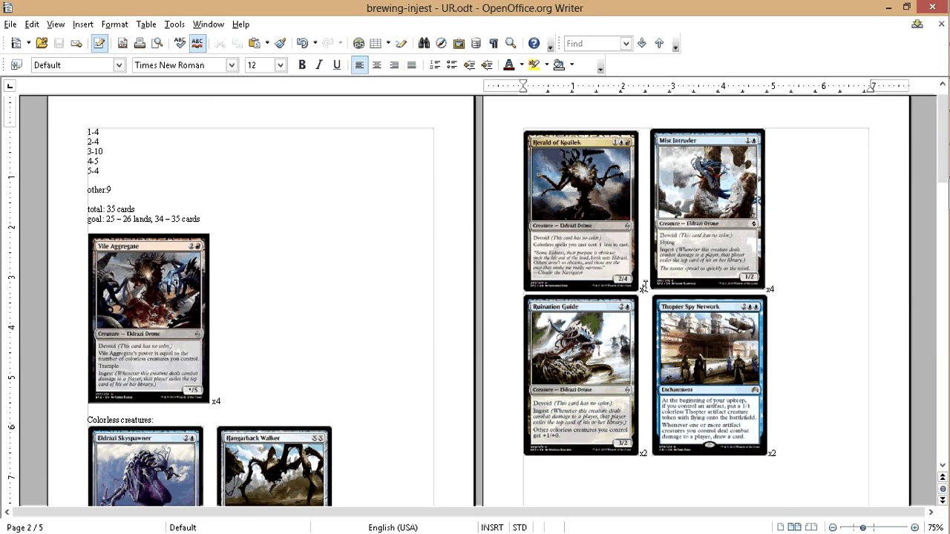
- Examine Ghostfire Blade on the third page and Processor Assault, Horribly Awry and Blight Herder on the fourth
scroll(648, 286, "down", 1)
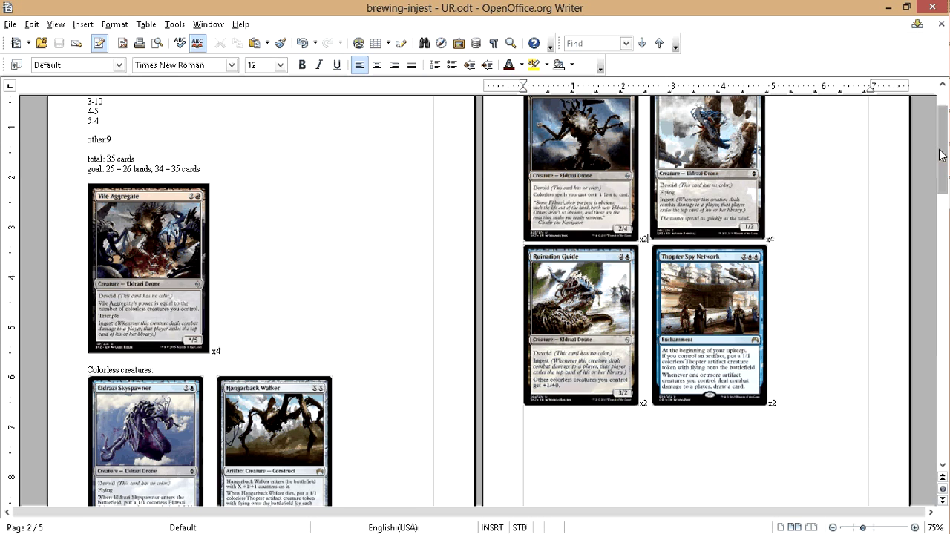
left_click_drag(941, 155, 941, 199)
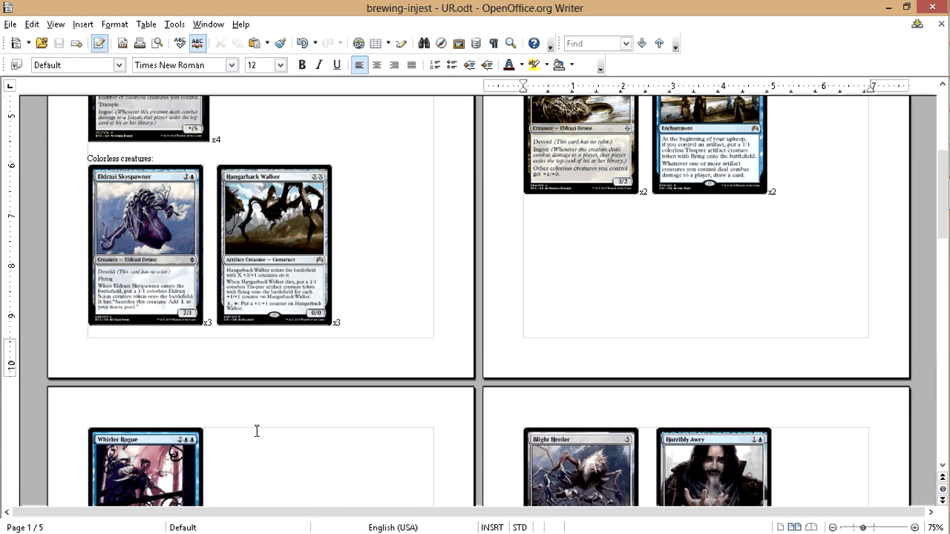
scroll(813, 207, "down", 6)
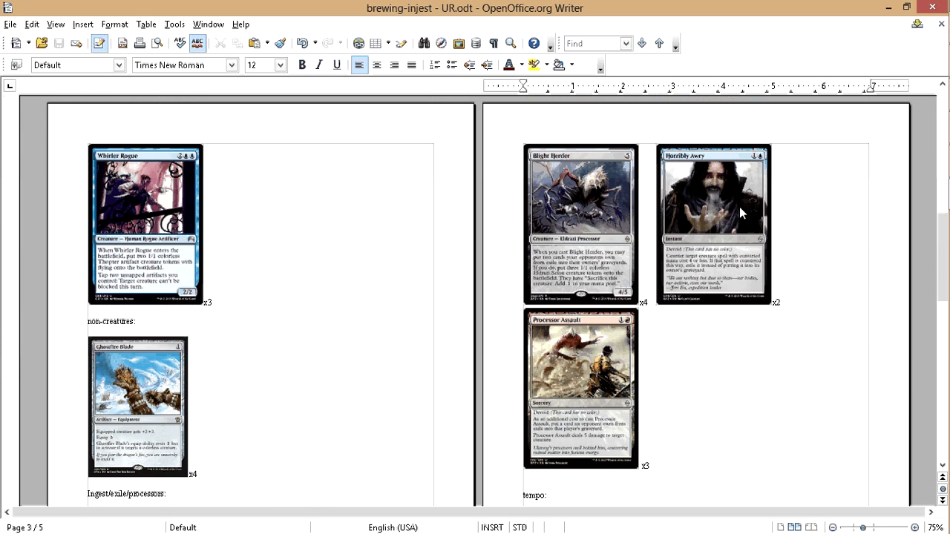
left_click(96, 412)
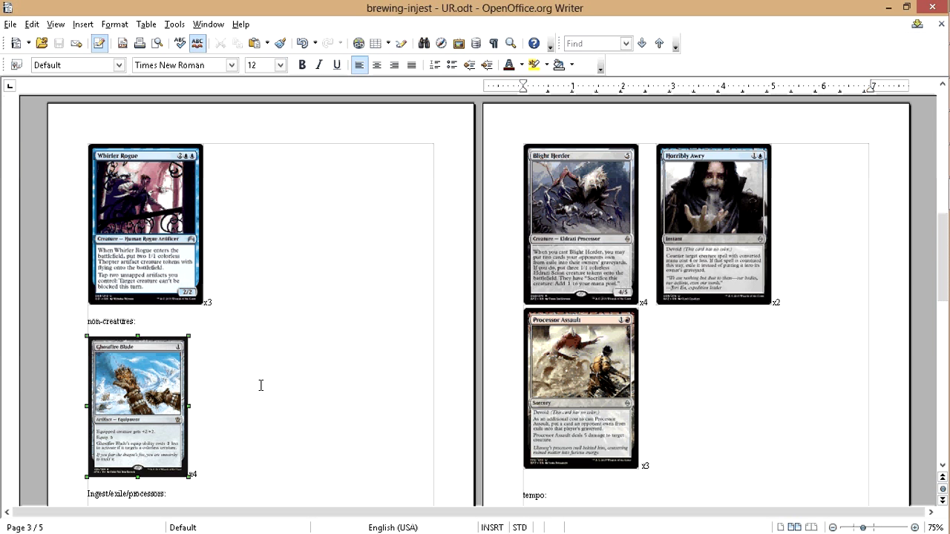
left_click(622, 385)
key("Escape")
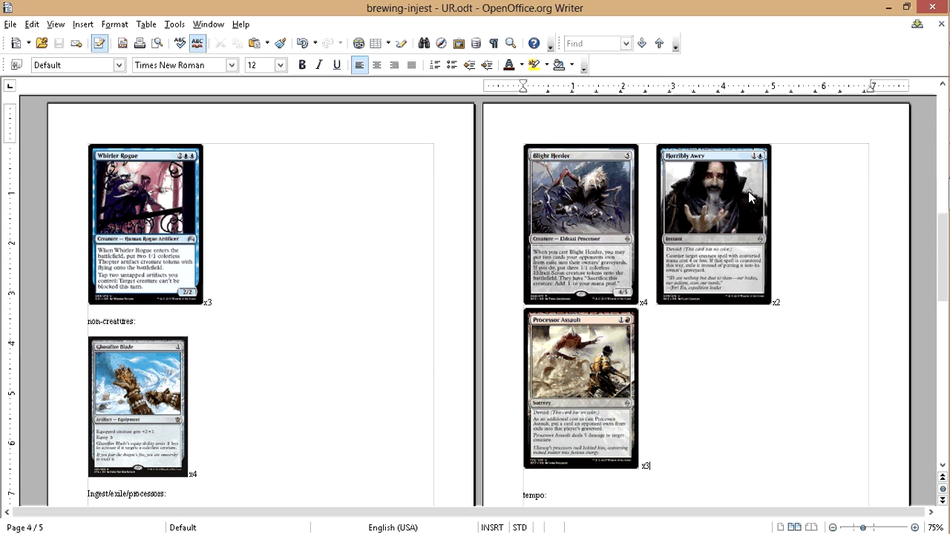
left_click(826, 221)
scroll(809, 218, "down", 5)
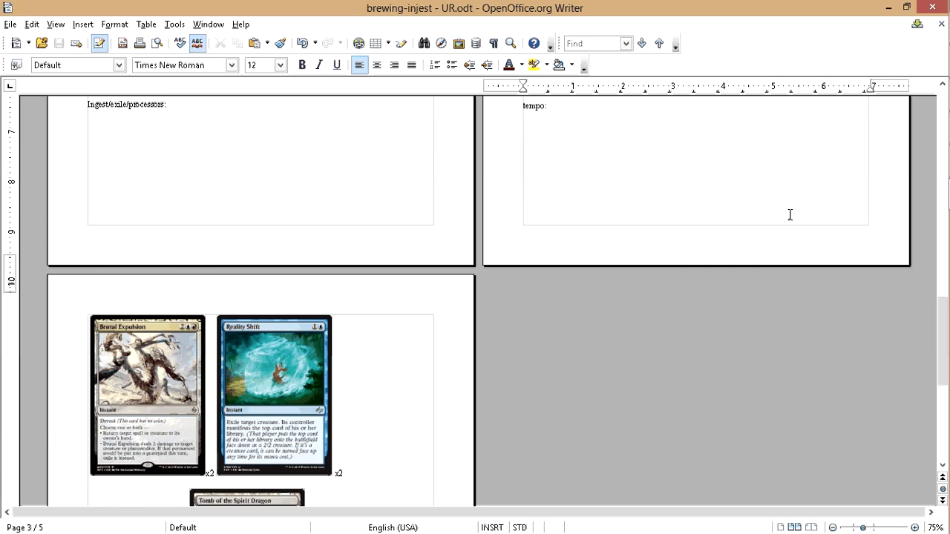
scroll(742, 208, "up", 4)
left_click(565, 148)
scroll(530, 277, "down", 1)
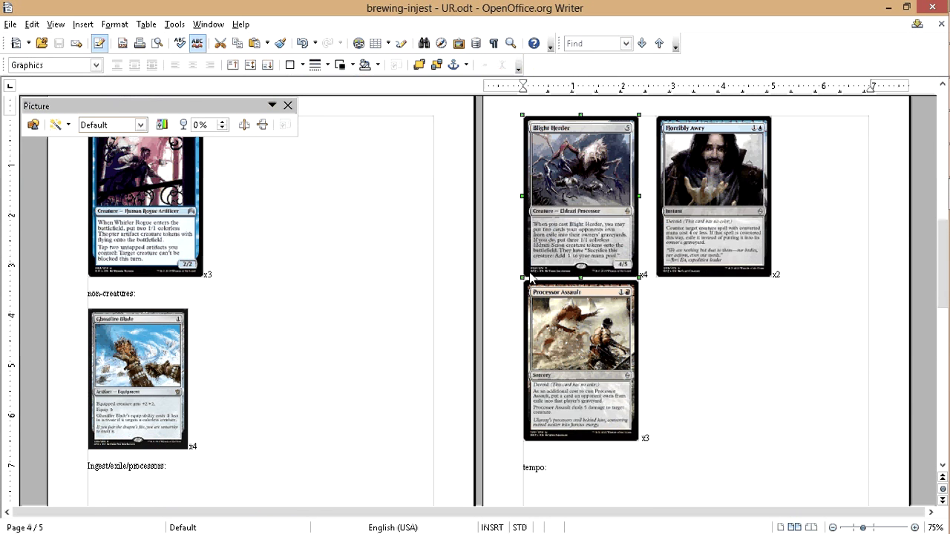
scroll(536, 246, "up", 2)
- Examine the Brutal Expulsion and Reality Shift cards and the lands below them on the last page
scroll(536, 246, "down", 15)
left_click(114, 252)
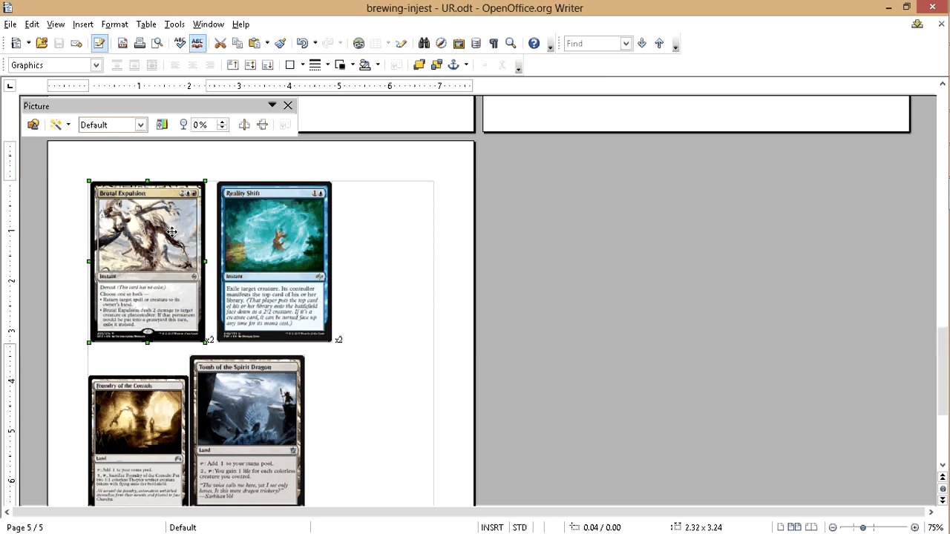
left_click(297, 234)
left_click(344, 235)
scroll(356, 260, "down", 4)
scroll(375, 285, "up", 4)
- Return to the mana tally at the document's start and examine Herald of Kozilek and Mist Intruder on the second page
scroll(364, 288, "up", 10)
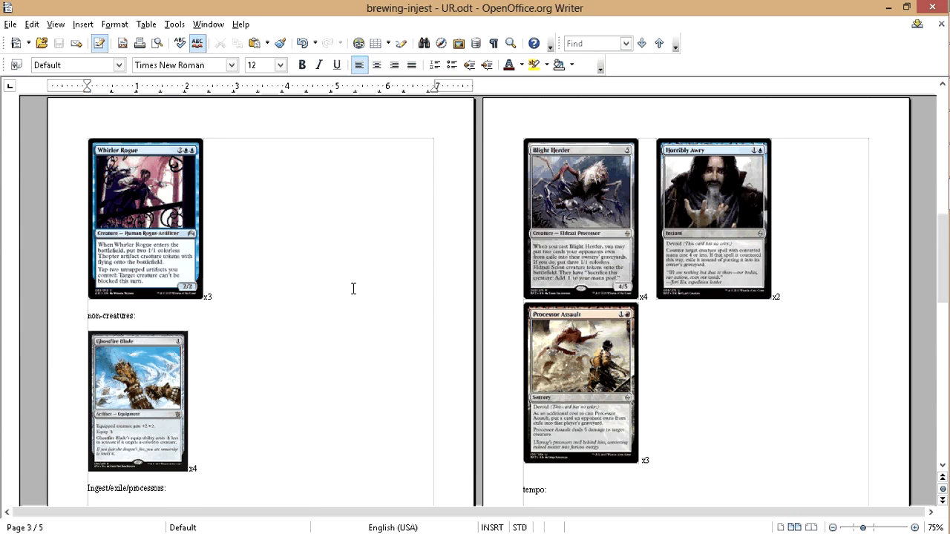
scroll(353, 289, "up", 10)
scroll(354, 288, "up", 1)
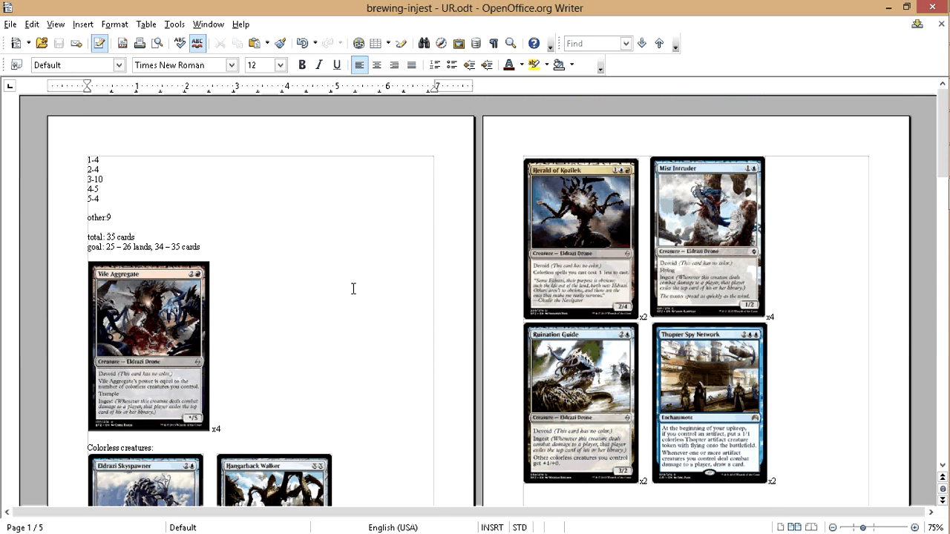
scroll(401, 246, "down", 3)
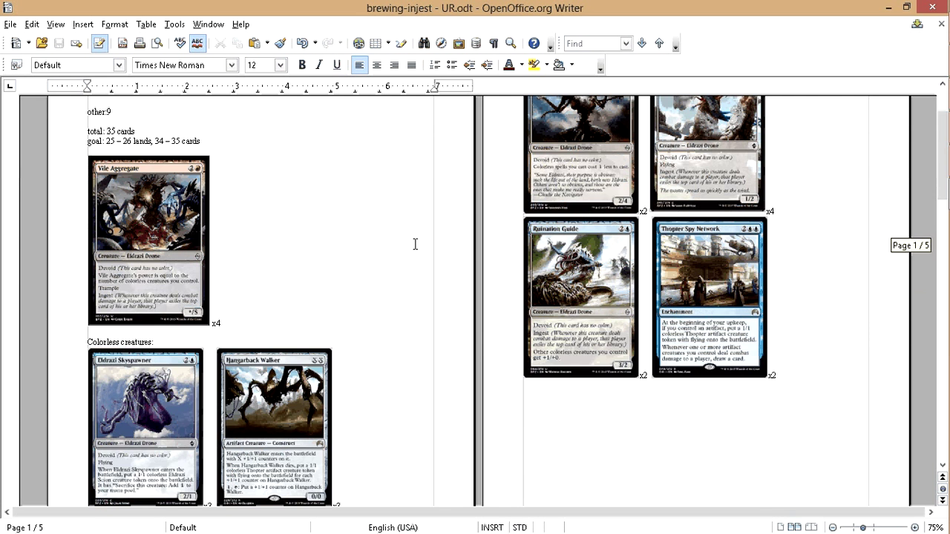
left_click(572, 173)
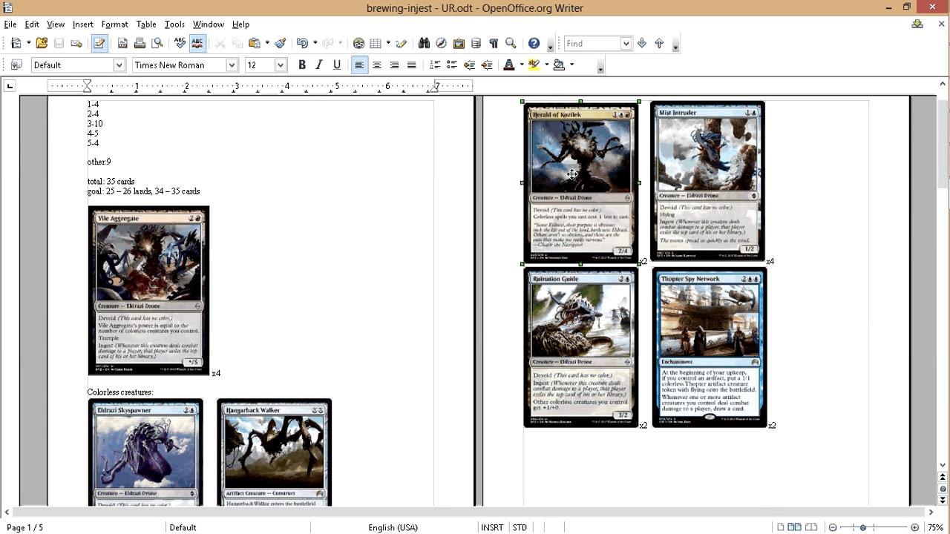
left_click(791, 174)
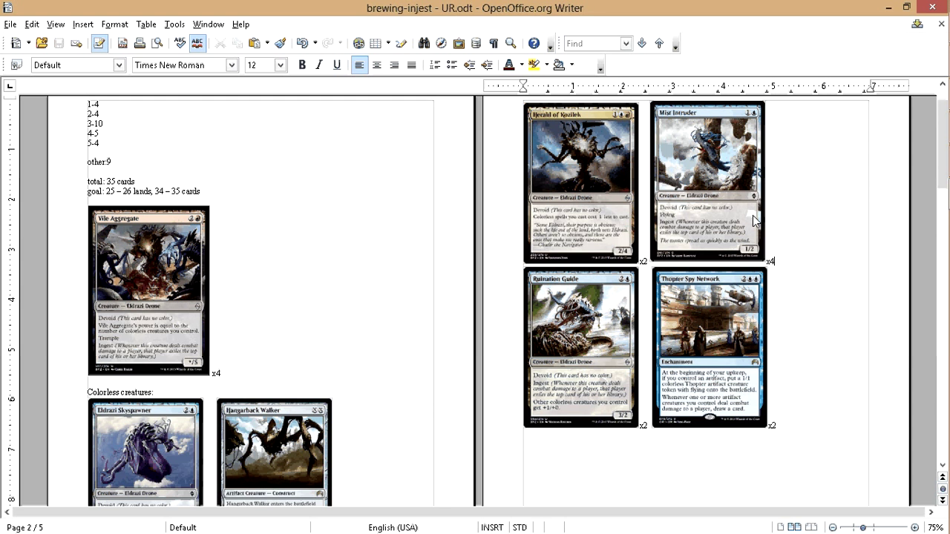
scroll(816, 161, "down", 1)
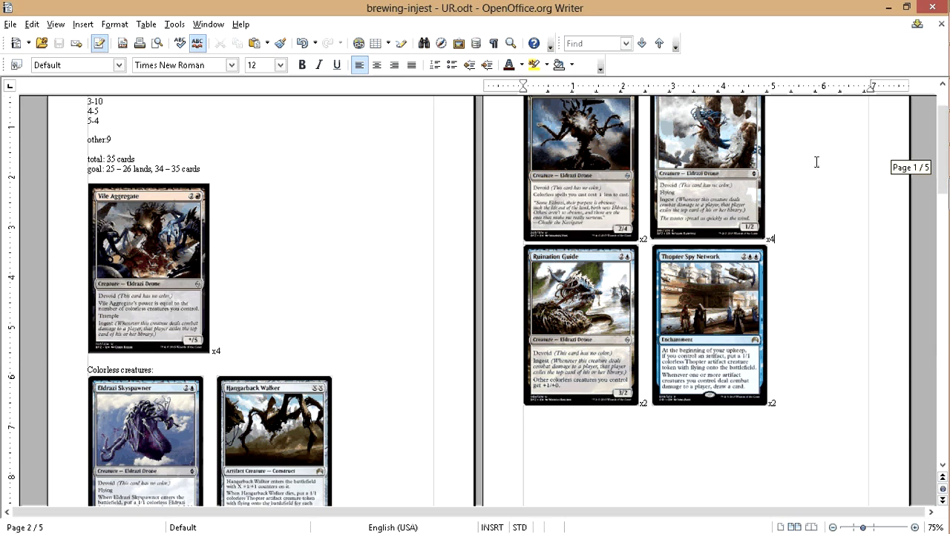
scroll(815, 167, "up", 1)
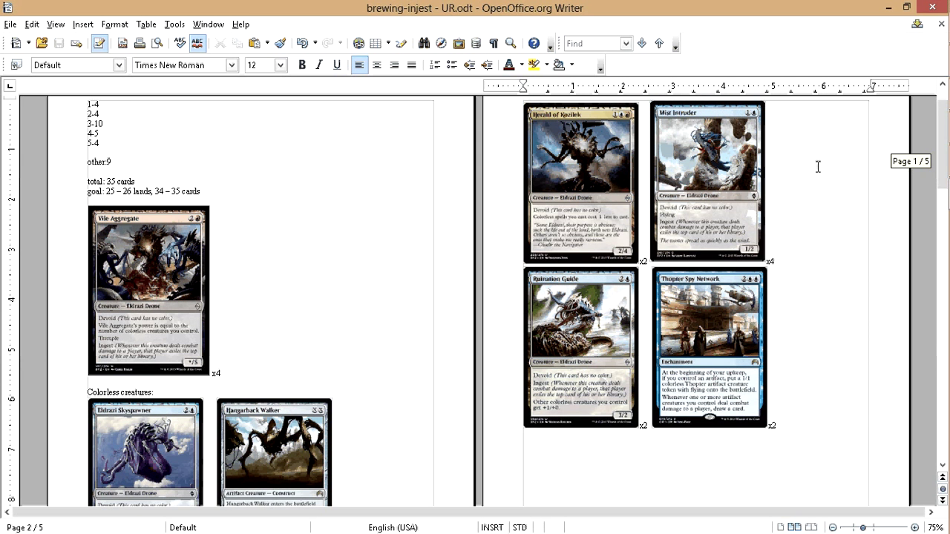
- Look through the remaining pages and examine the Horribly Awry card on the fourth page
scroll(816, 168, "down", 8)
scroll(815, 156, "down", 10)
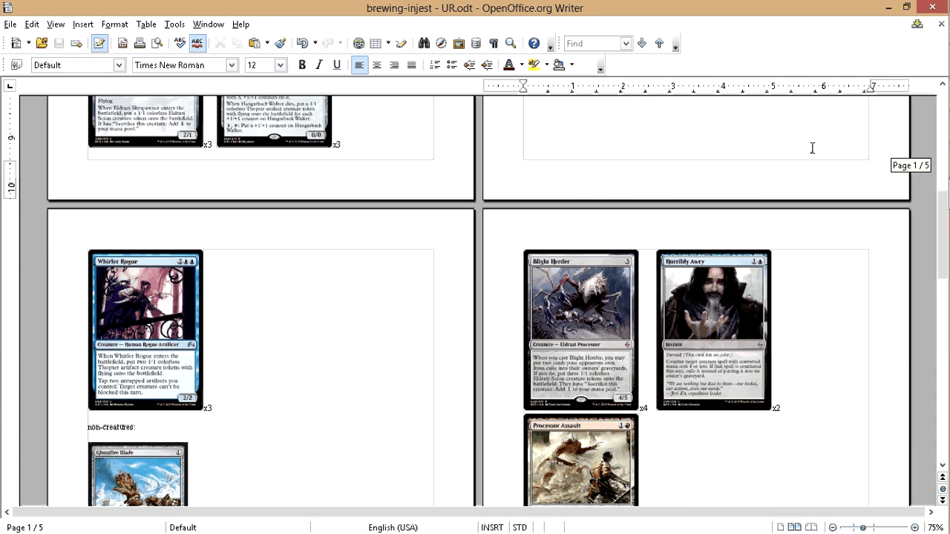
scroll(439, 263, "down", 18)
scroll(444, 231, "up", 11)
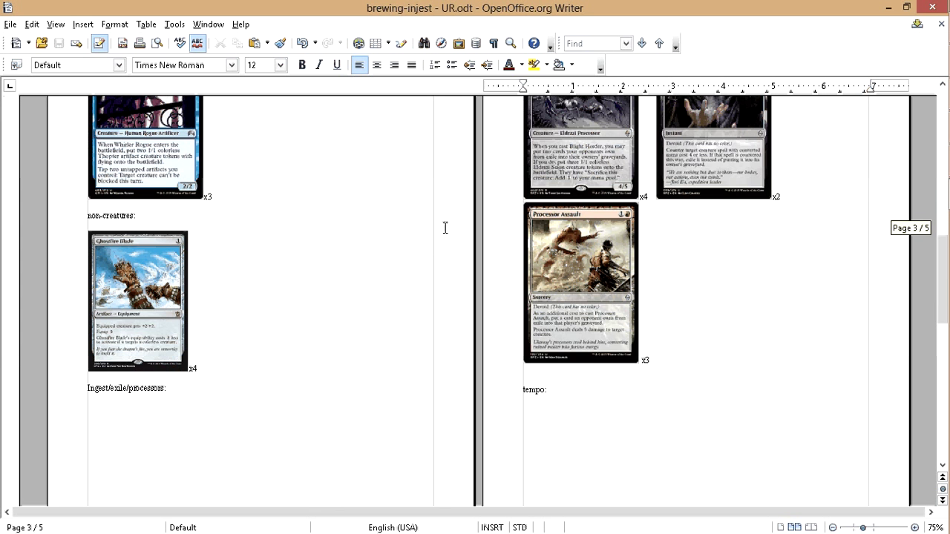
scroll(452, 228, "up", 4)
left_click(694, 232)
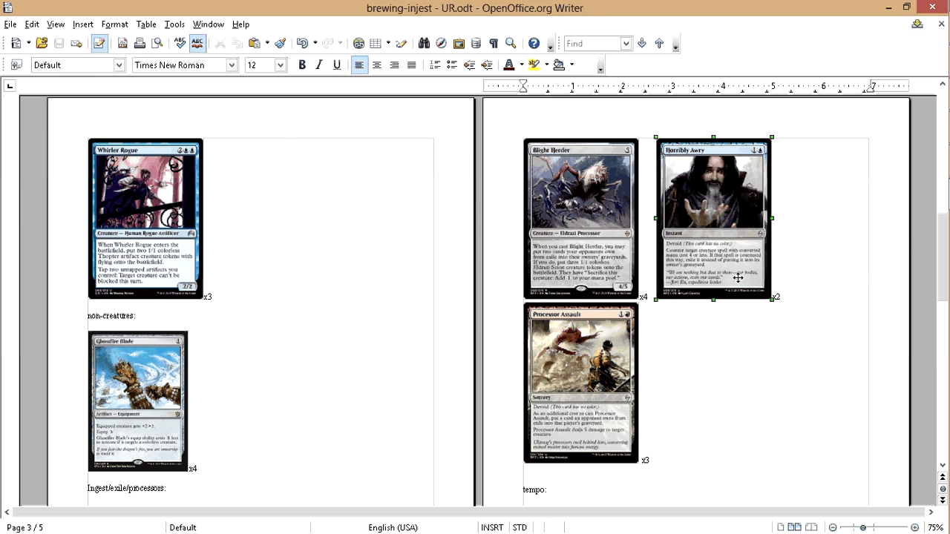
- Compare the Brutal Expulsion and Reality Shift instants on the last page with the non-creature cards on the preceding pages
scroll(738, 277, "down", 20)
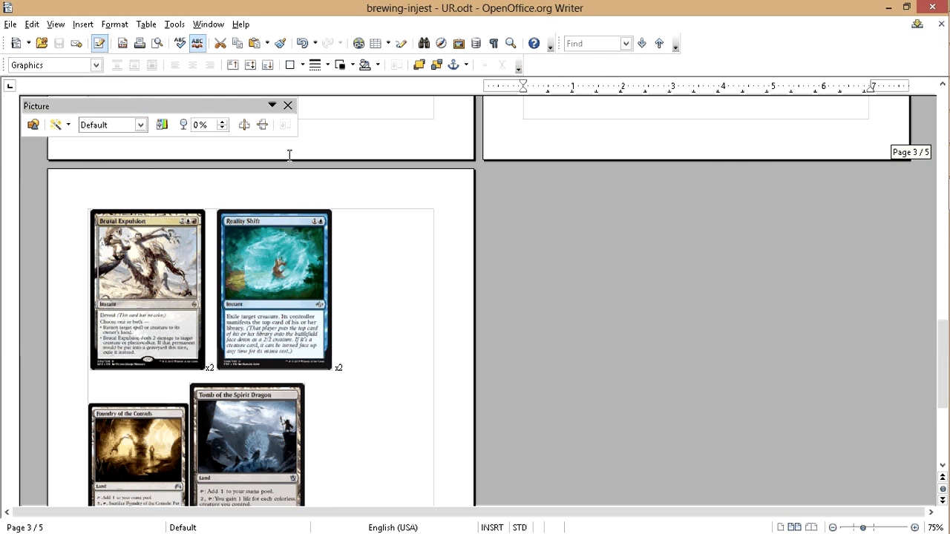
left_click(188, 276)
left_click(364, 320)
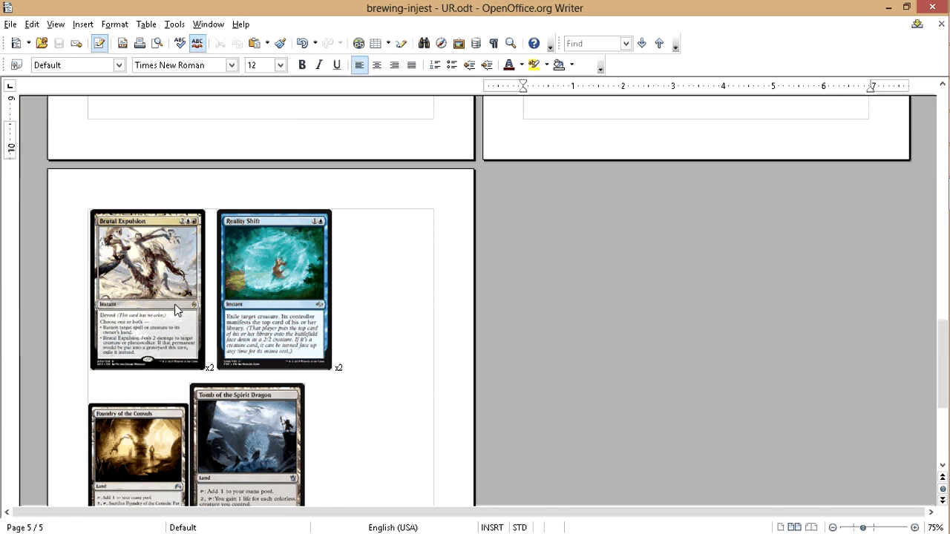
scroll(406, 233, "down", 3)
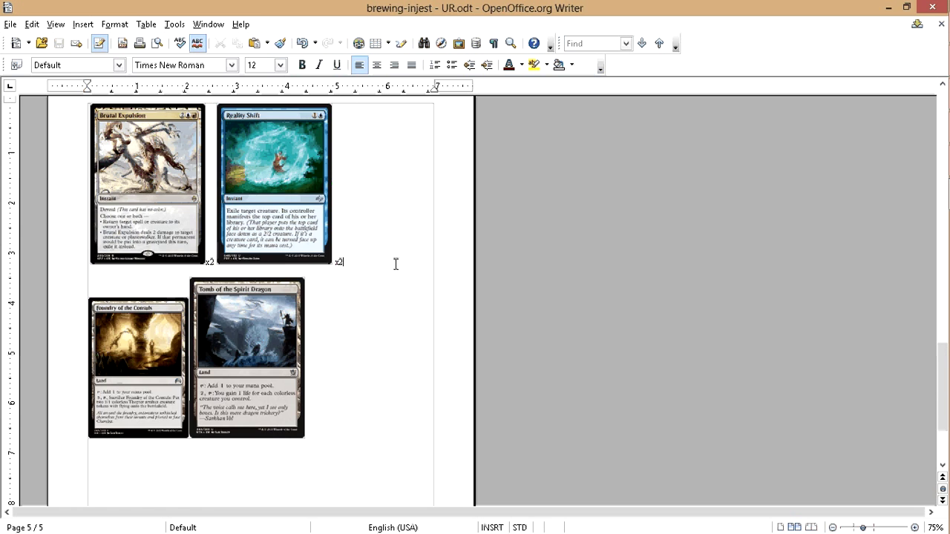
scroll(396, 268, "up", 6)
scroll(363, 282, "down", 1)
left_click(427, 302)
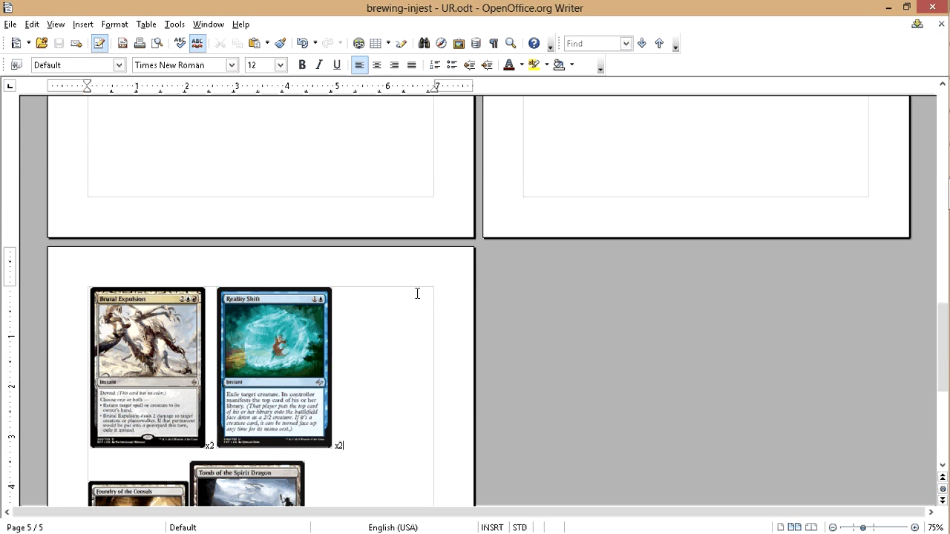
scroll(427, 301, "up", 9)
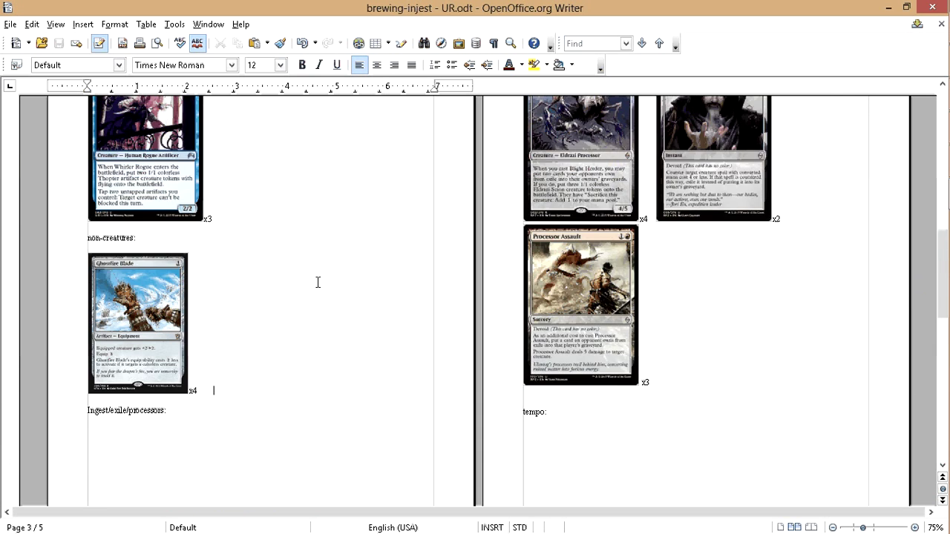
scroll(318, 282, "down", 8)
left_click(299, 367)
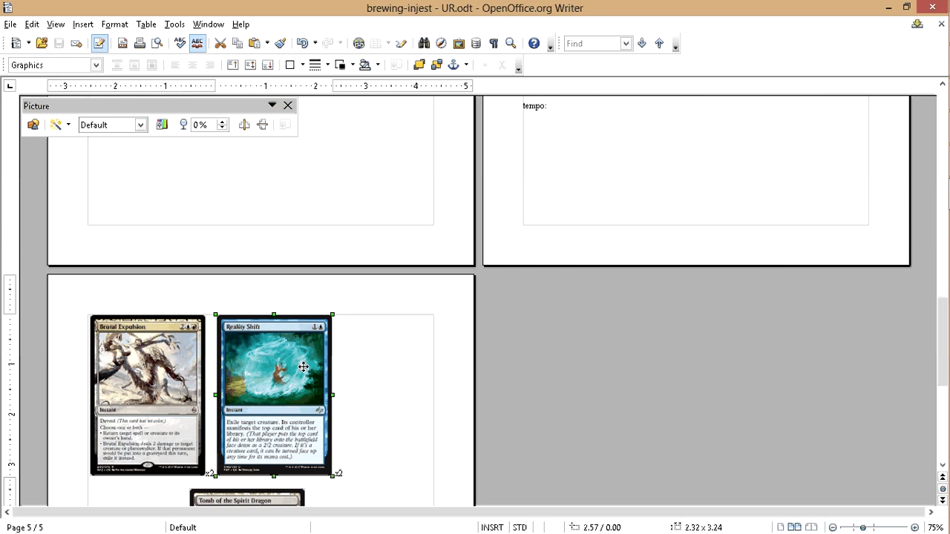
- Look over the lands on the last page and examine the Ghostfire Blade card under the non-creatures heading
scroll(343, 244, "up", 3)
scroll(358, 271, "down", 7)
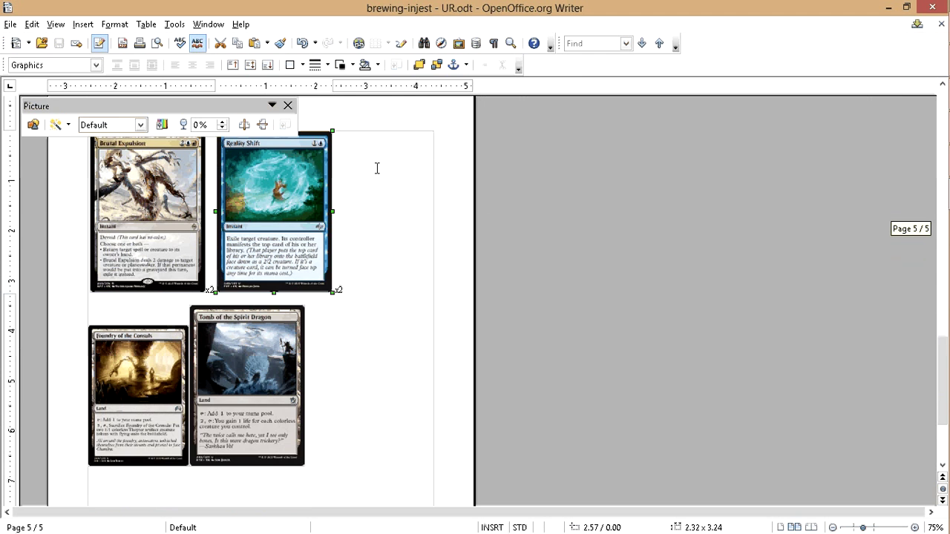
left_click(377, 168)
scroll(388, 282, "up", 1)
scroll(364, 254, "up", 5)
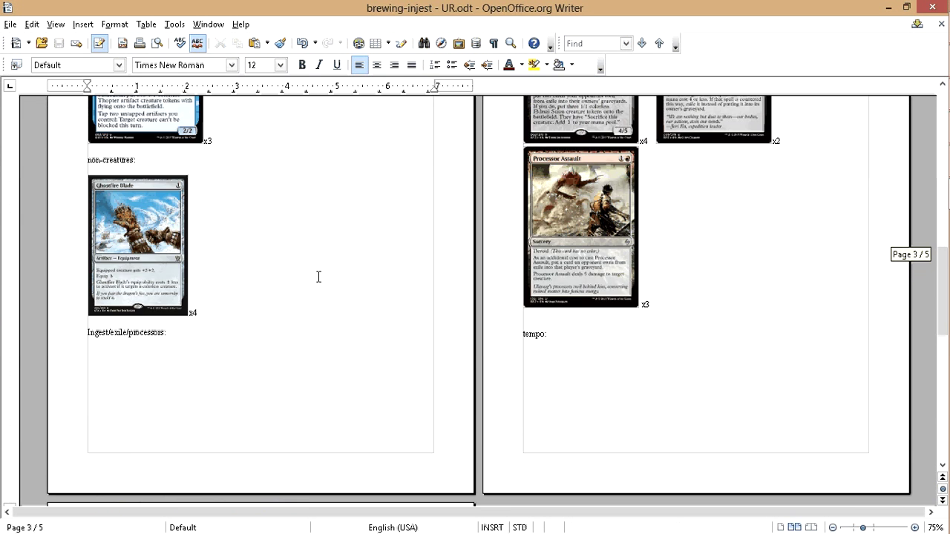
left_click(231, 329)
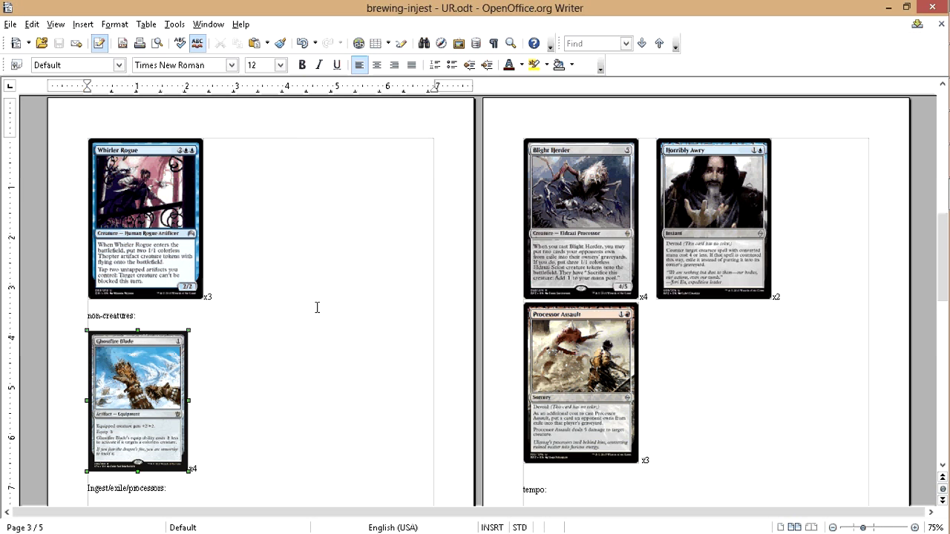
left_click(231, 486)
left_click(184, 416)
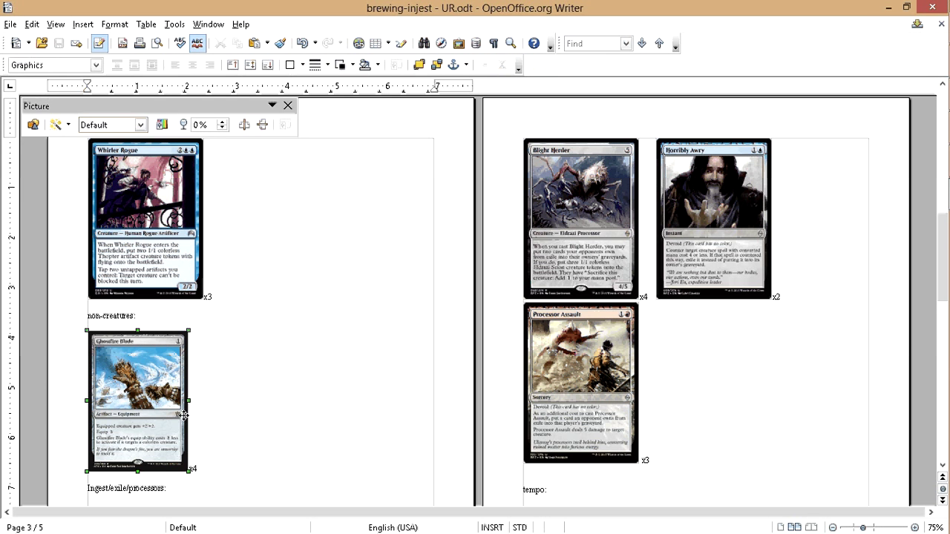
left_click(184, 416)
left_click(188, 328)
left_click(431, 161)
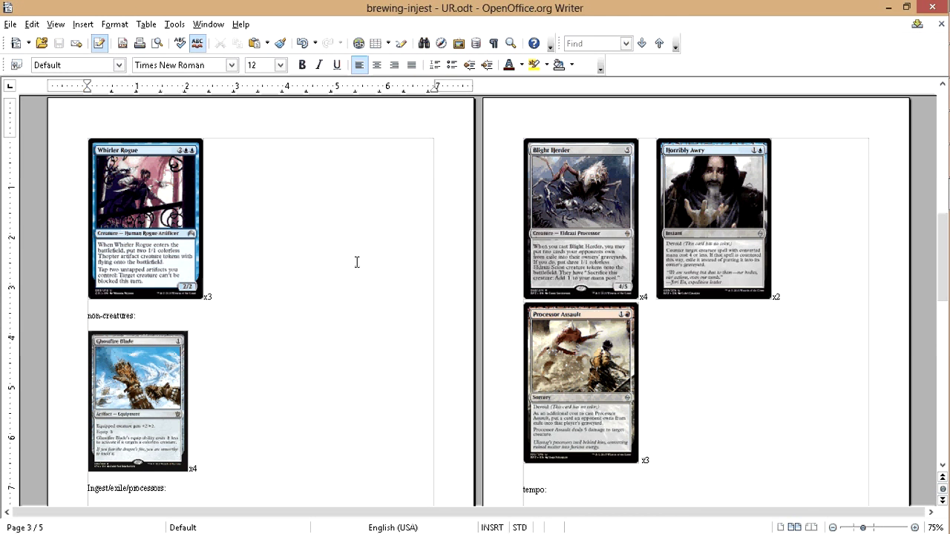
- Review the mana tally and creatures on the first page and examine the Thopter Spy Network enchantment on the second page
scroll(267, 282, "up", 10)
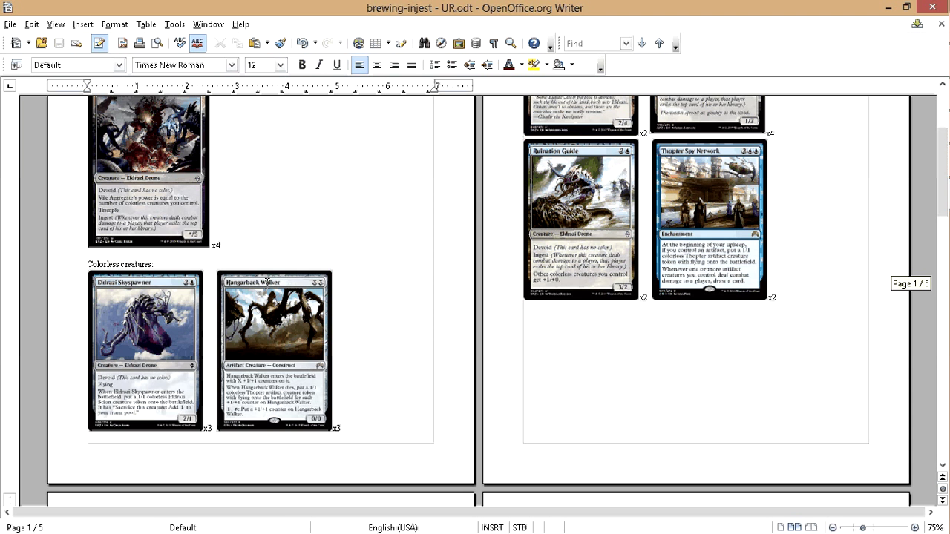
scroll(291, 243, "up", 3)
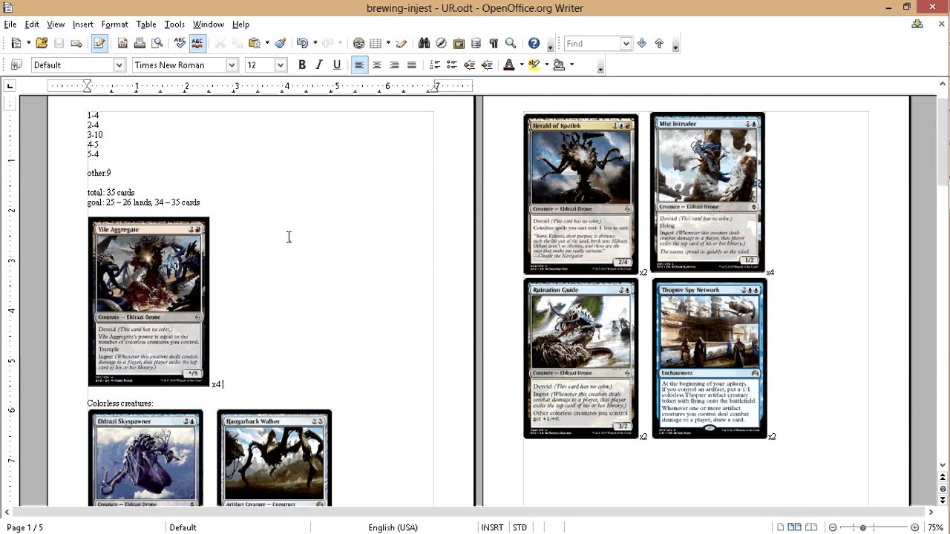
scroll(451, 186, "down", 2)
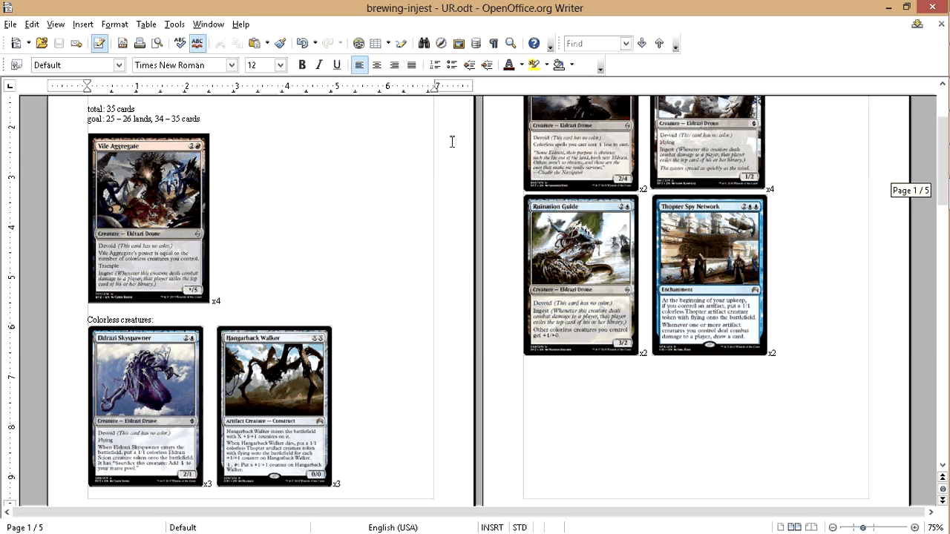
scroll(449, 141, "down", 1)
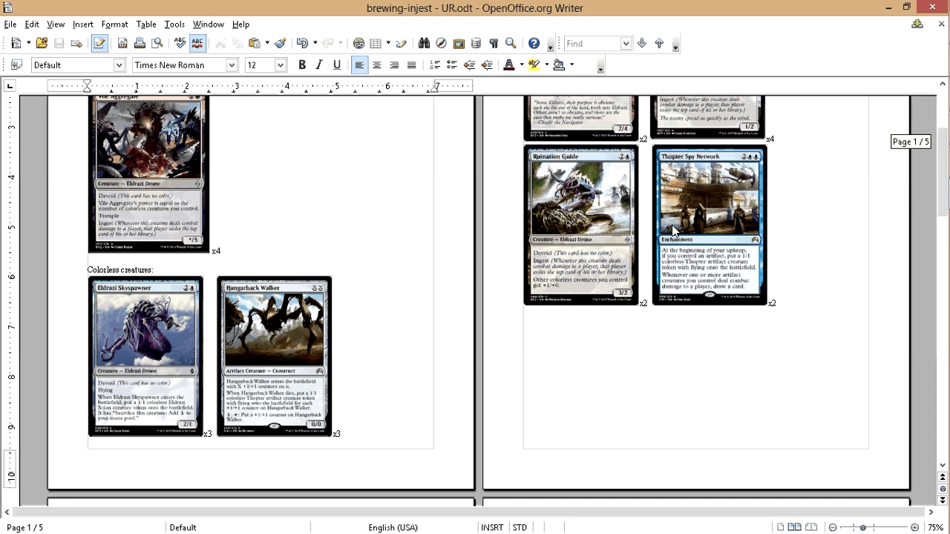
left_click(828, 286)
left_click(746, 199)
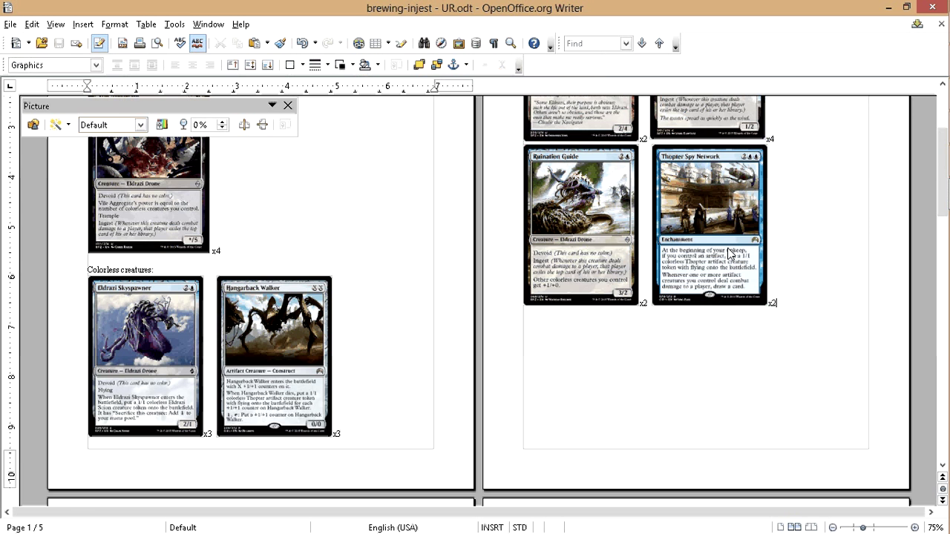
- Examine the Blight Herder card on the fourth page and select its copy count
scroll(384, 250, "down", 7)
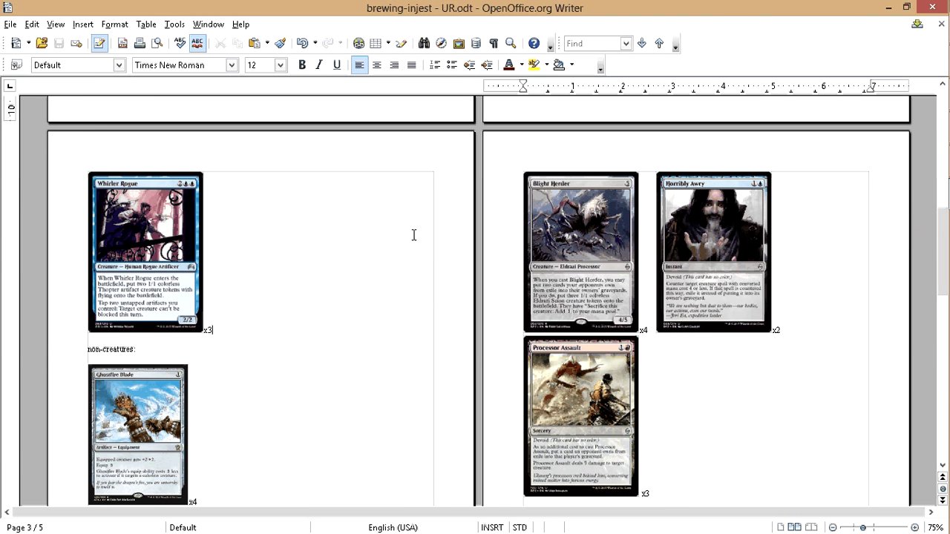
left_click(635, 308)
left_click(649, 313)
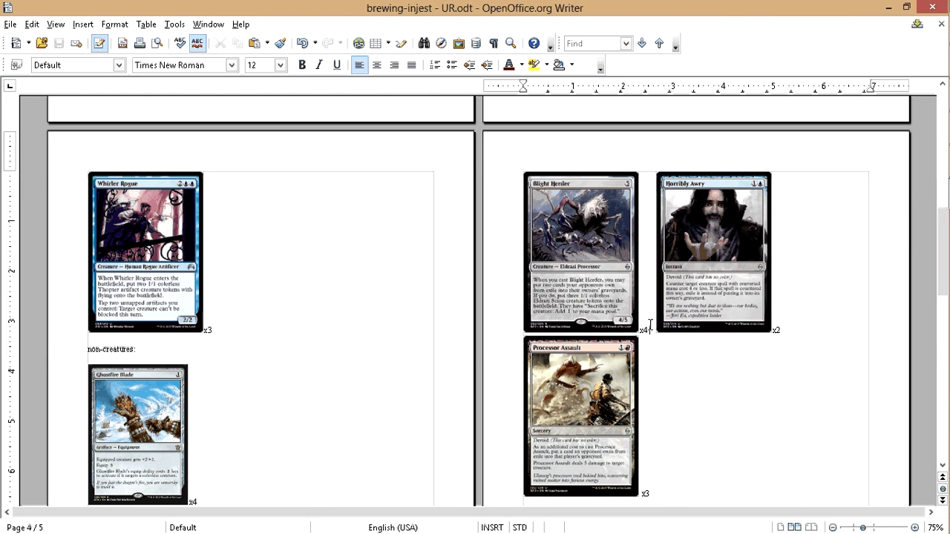
left_click_drag(651, 326, 642, 327)
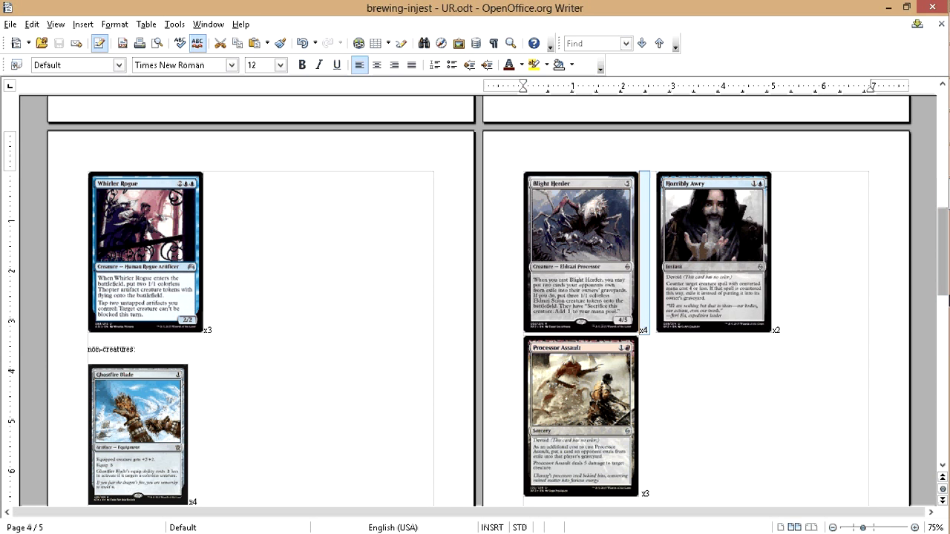
- Go back to the first two pages and examine the Vile Aggregate and Ruination Guide ingest creatures
left_click_drag(944, 251, 945, 155)
left_click(197, 216)
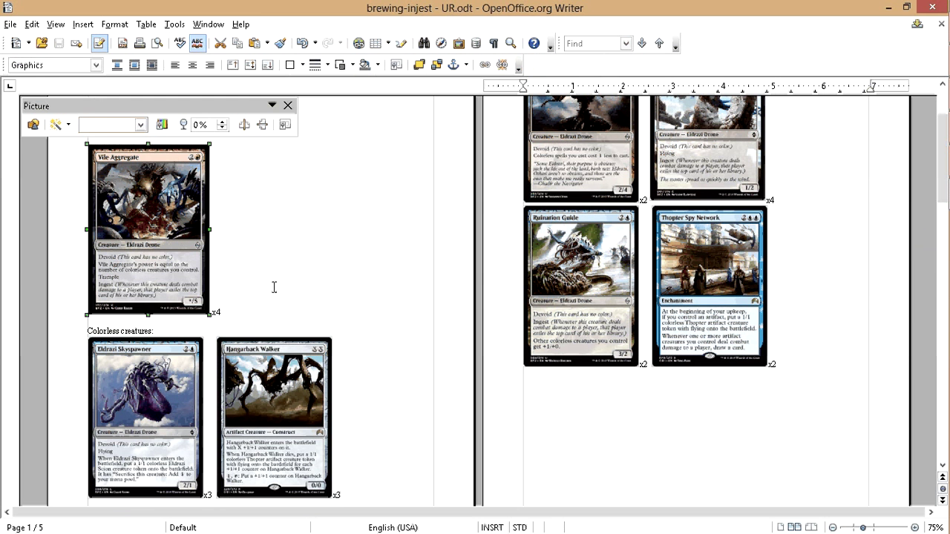
scroll(181, 256, "up", 1)
left_click(569, 337)
scroll(610, 329, "up", 1)
left_click(812, 271)
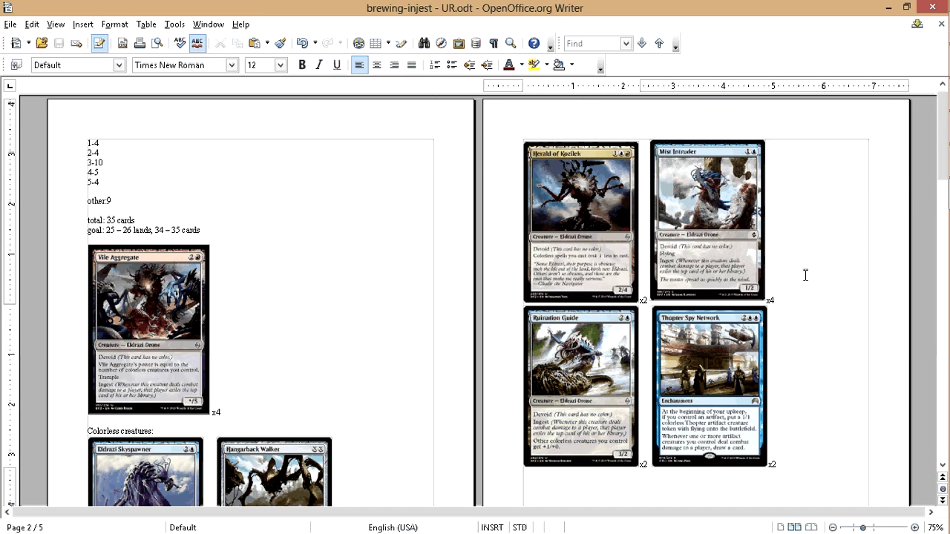
- Go over the colorless creatures again and examine the Horribly Awry and Processor Assault cards on the fourth page
scroll(805, 276, "down", 2)
scroll(311, 199, "down", 1)
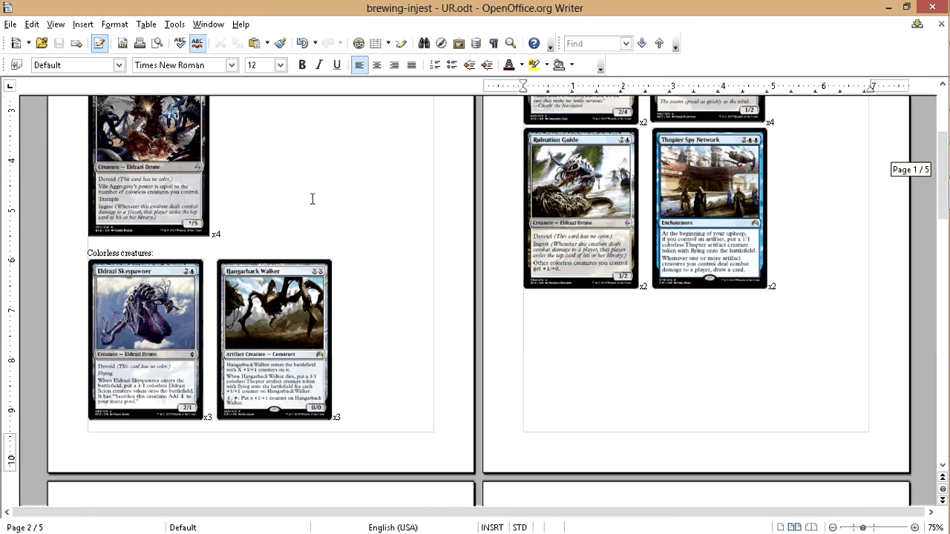
scroll(422, 174, "down", 3)
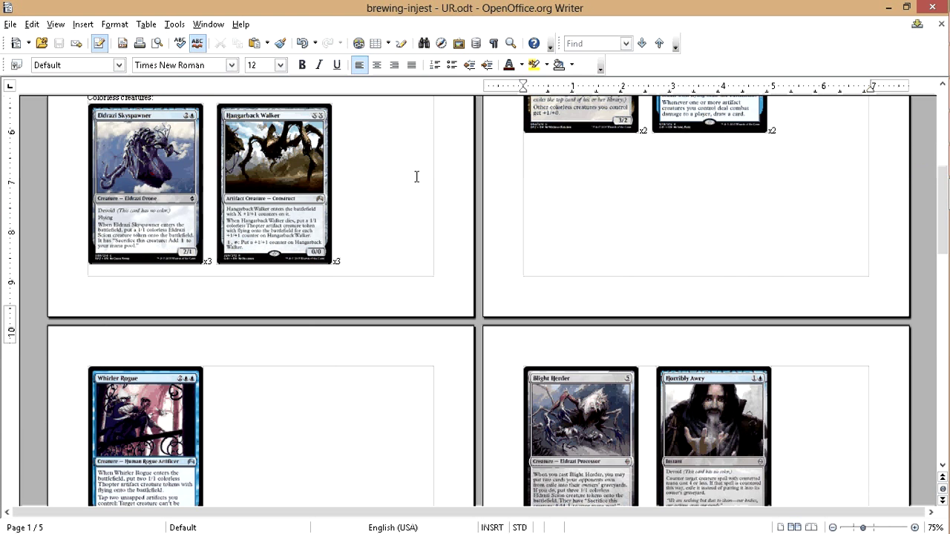
scroll(414, 175, "down", 2)
scroll(413, 174, "down", 1)
left_click(758, 275)
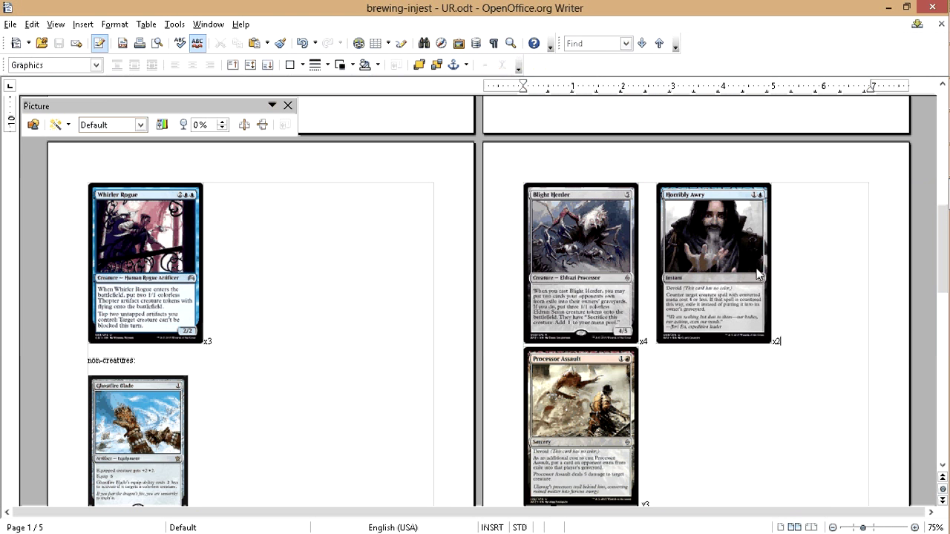
left_click(808, 304)
scroll(787, 303, "up", 3)
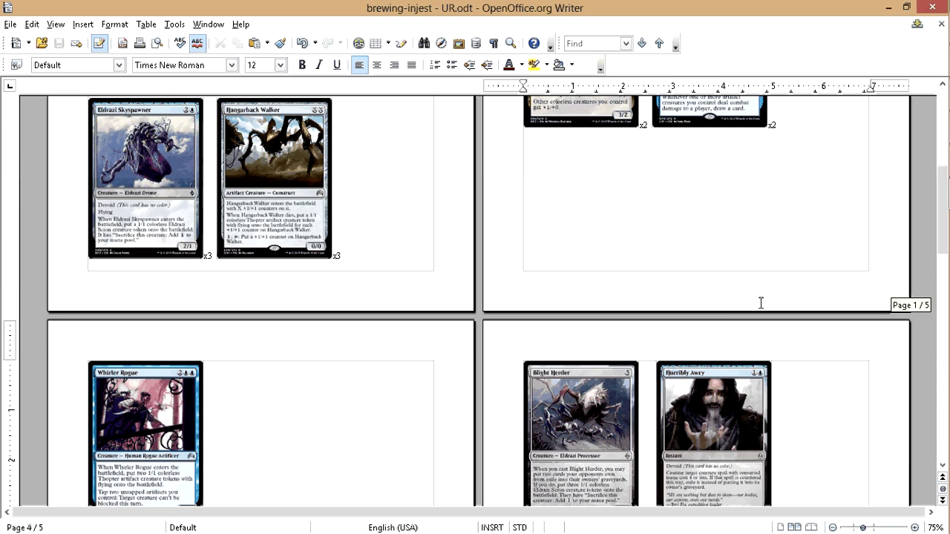
scroll(760, 303, "down", 4)
scroll(742, 282, "up", 1)
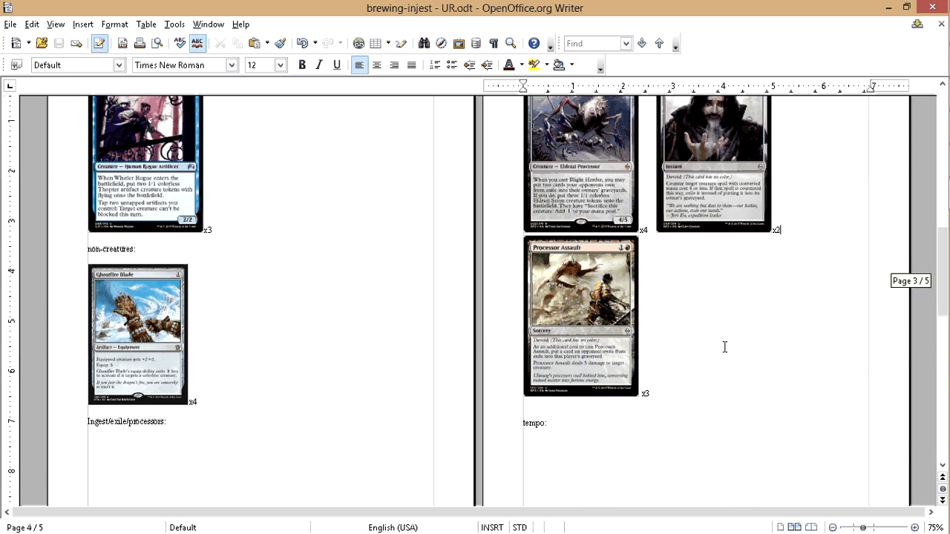
left_click(623, 297)
scroll(207, 170, "up", 1)
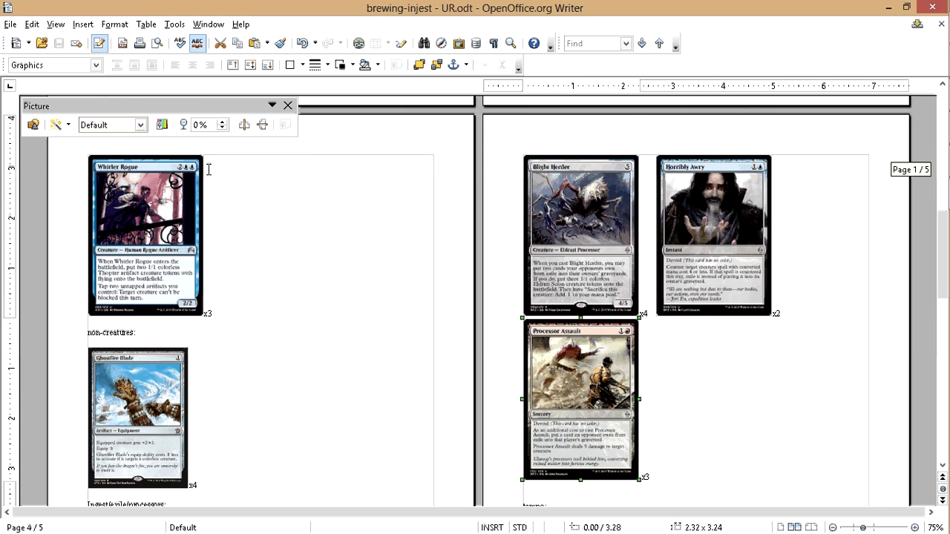
- Examine the Reality Shift and Brutal Expulsion instants on the last page
scroll(261, 170, "down", 7)
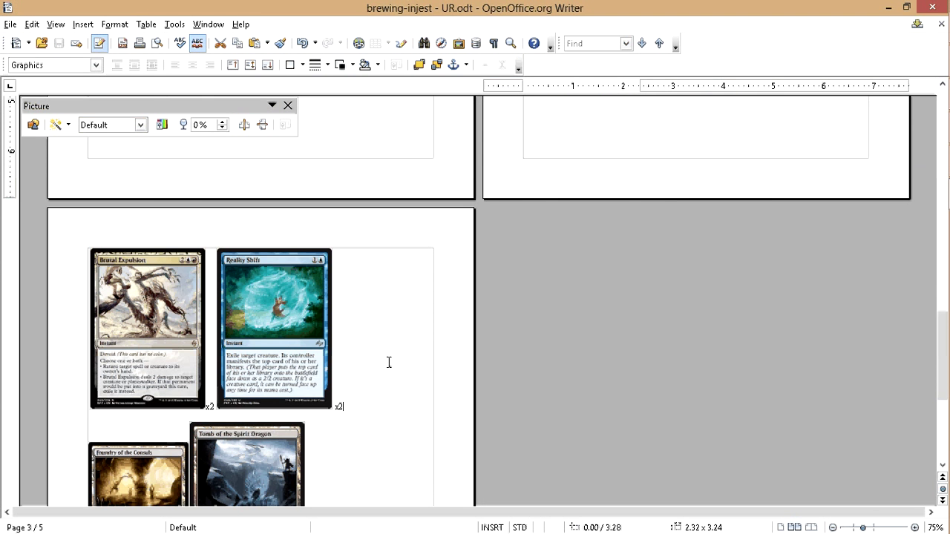
left_click(361, 376)
left_click(100, 273)
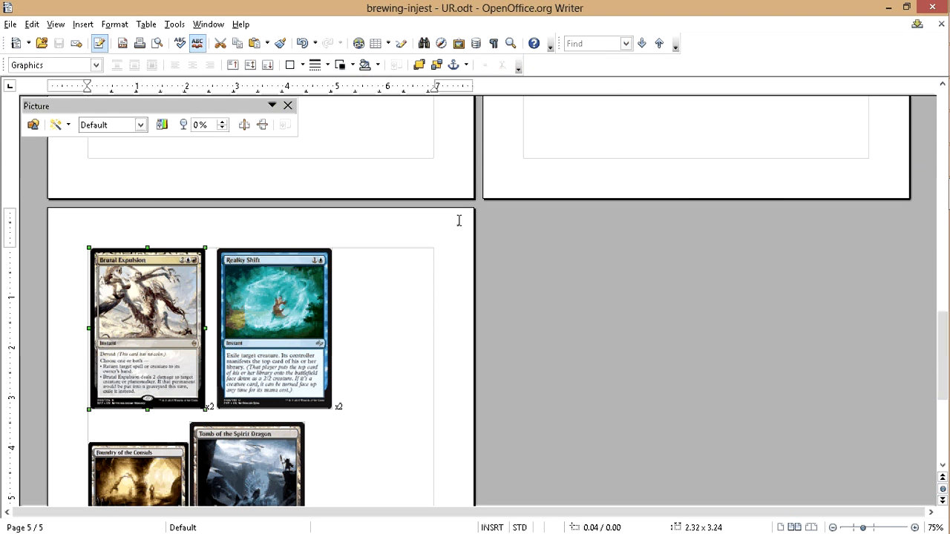
- Return through the pages to the document's start and review the mana tally and the card and land goals
scroll(460, 215, "up", 5)
scroll(467, 193, "up", 5)
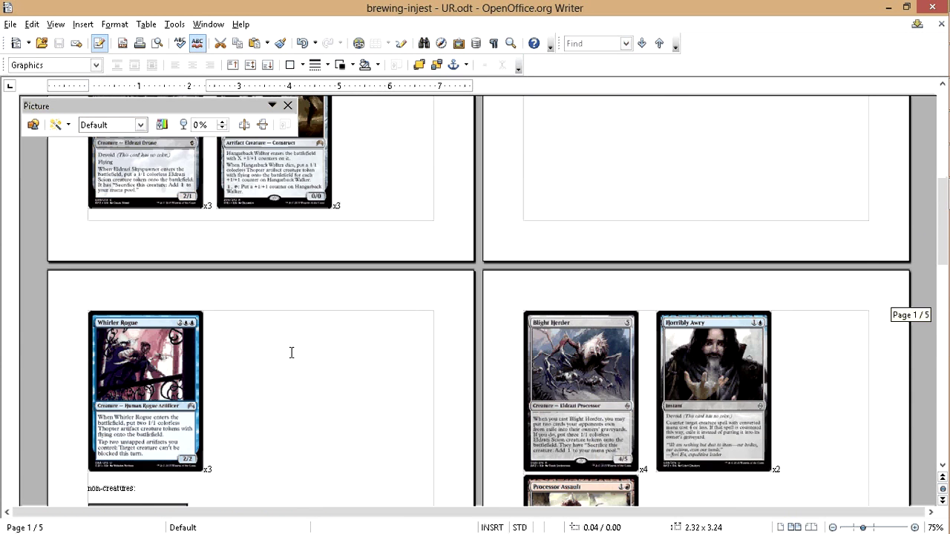
scroll(352, 377, "up", 4)
left_click(353, 377)
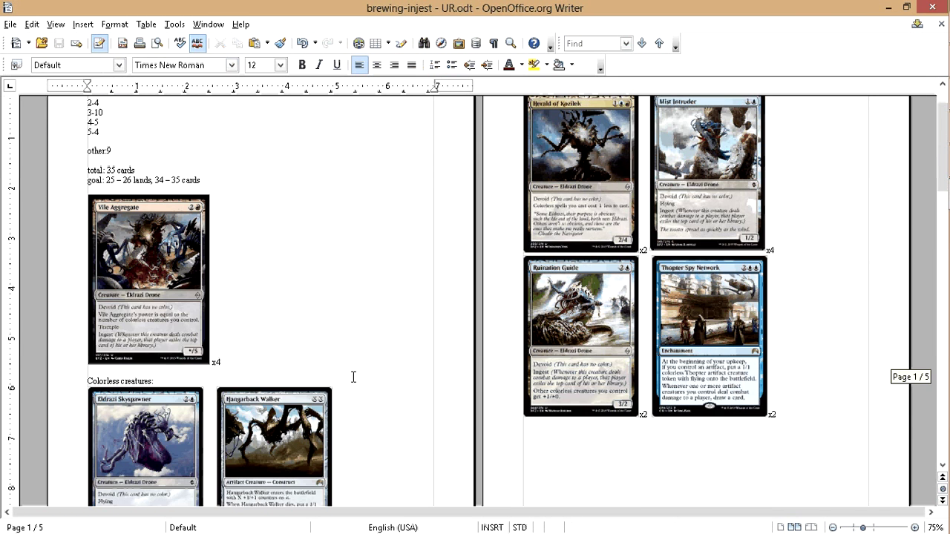
scroll(353, 377, "up", 1)
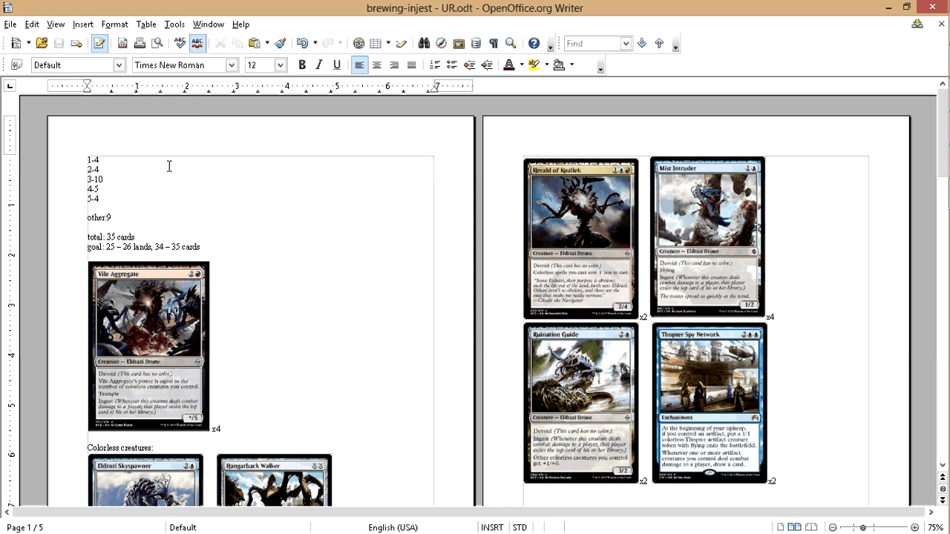
mouse_move(941, 161)
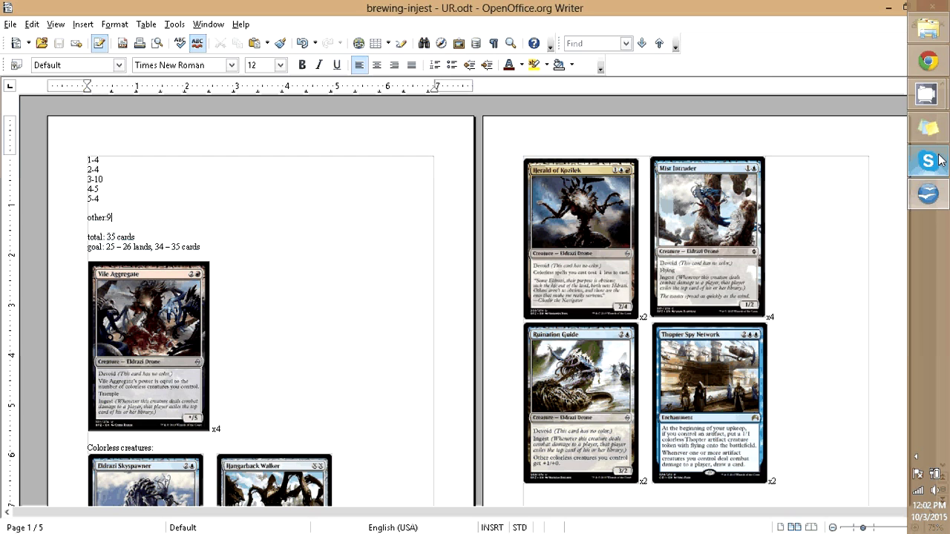